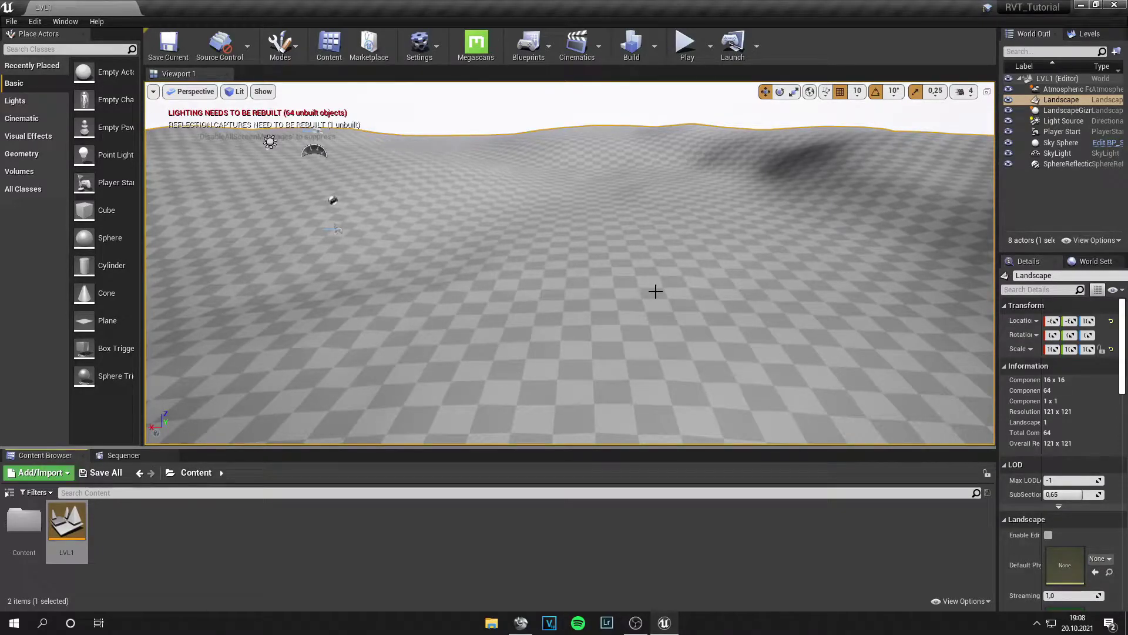
# Search the project settings for "virtual text" and check whether virtual texture support is enabled.
pyautogui.moveTo(656, 291); pyautogui.dragTo(653, 285, button='right')
pyautogui.moveTo(579, 289); pyautogui.dragTo(579, 290, button='right')
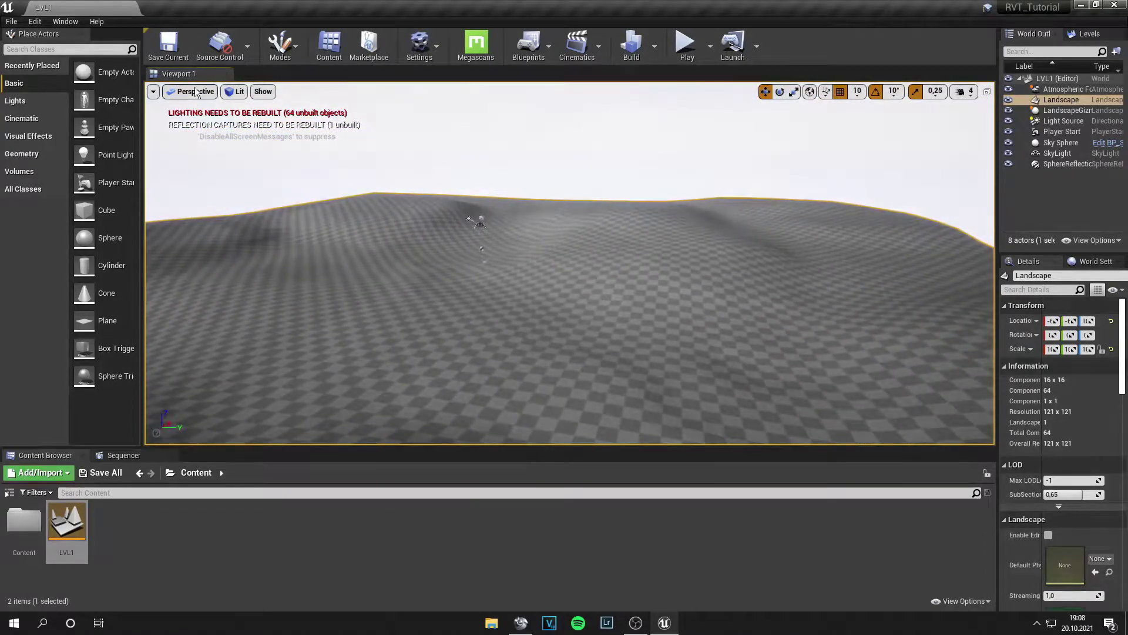
pyautogui.click(416, 48)
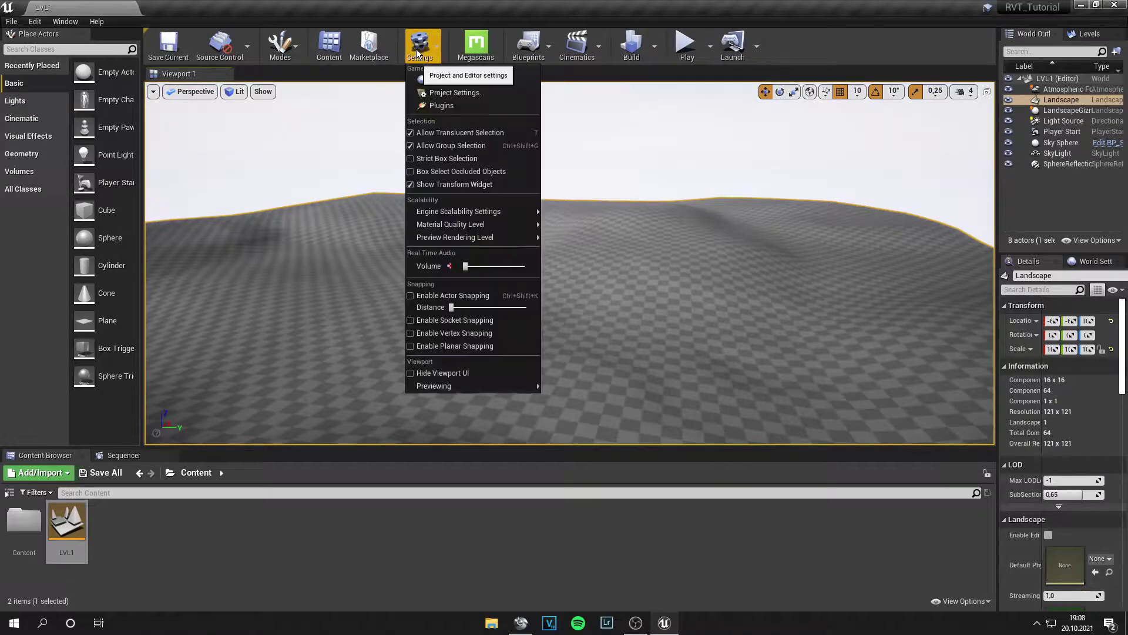
pyautogui.click(471, 92)
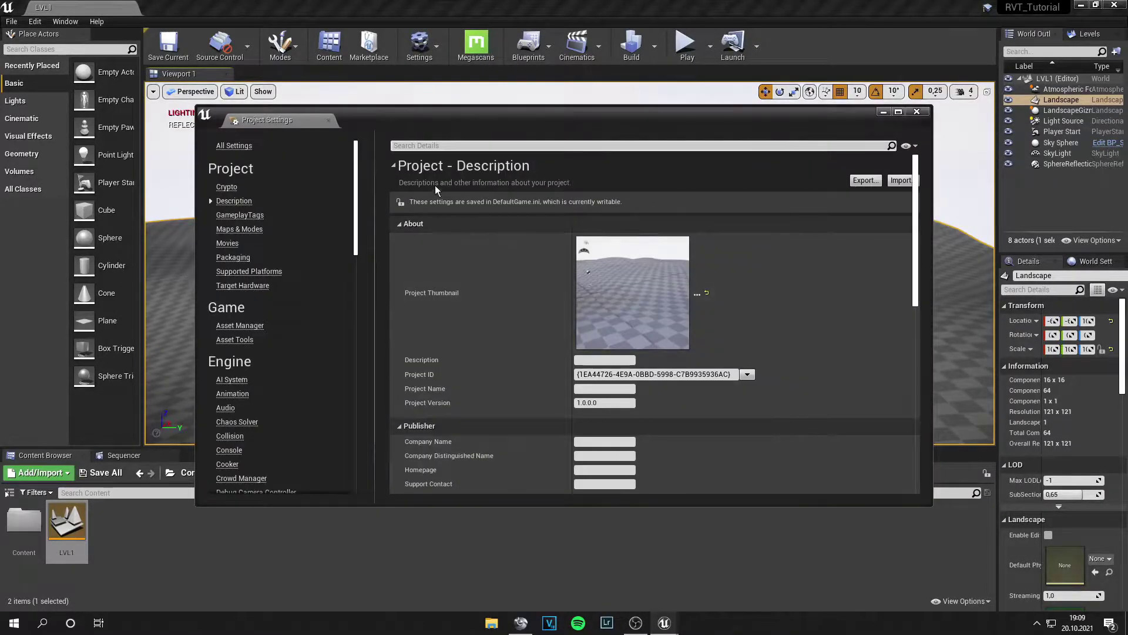
pyautogui.click(446, 144)
pyautogui.write('virtual ')
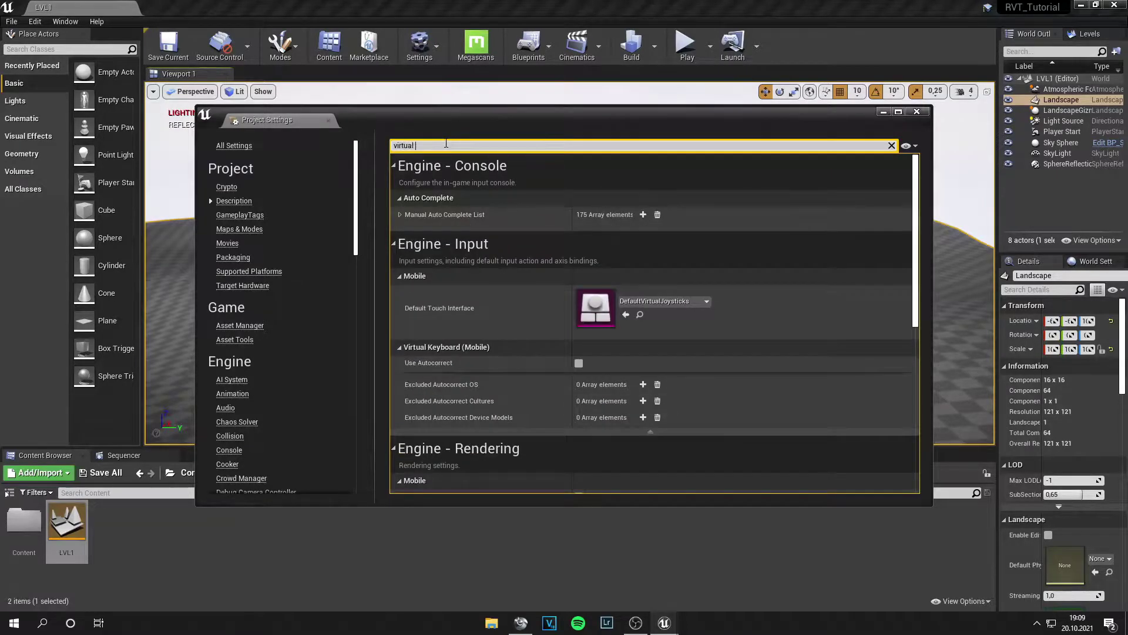
pyautogui.write('text')
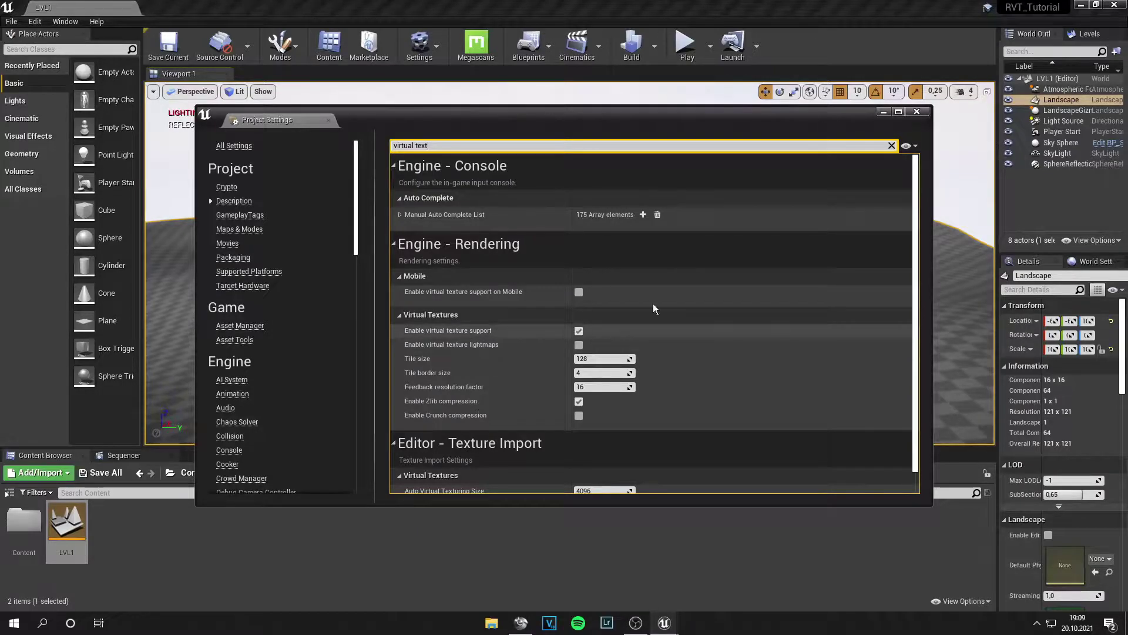
pyautogui.click(917, 111)
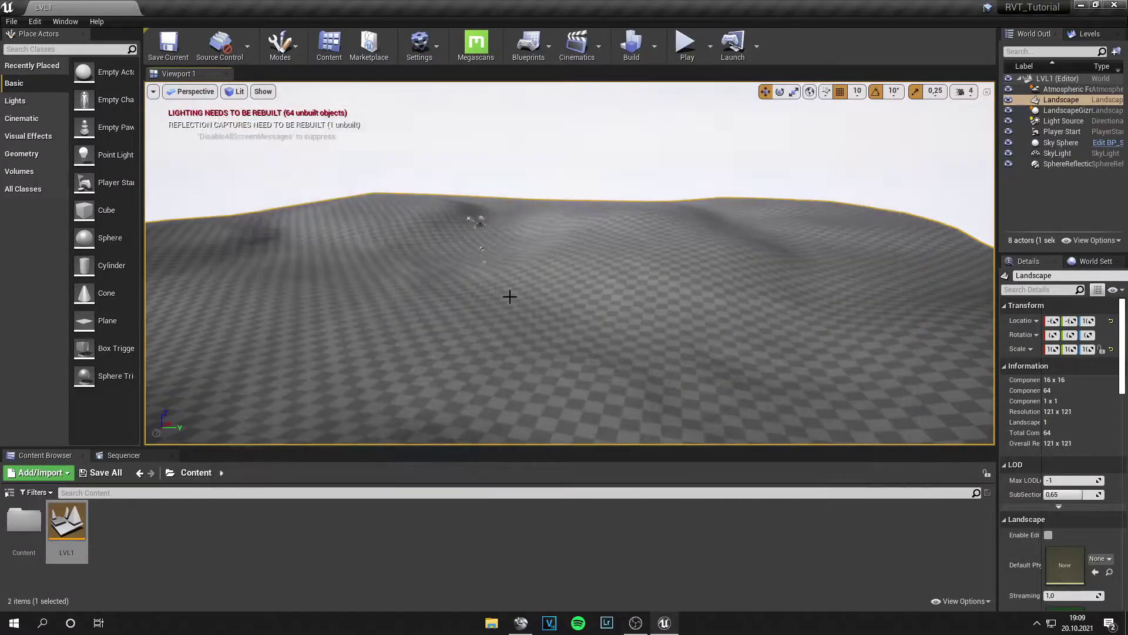
# Create a new material named LS_MAT in the Content/LS/Materials folder.
pyautogui.doubleClick(29, 526)
pyautogui.doubleClick(36, 532)
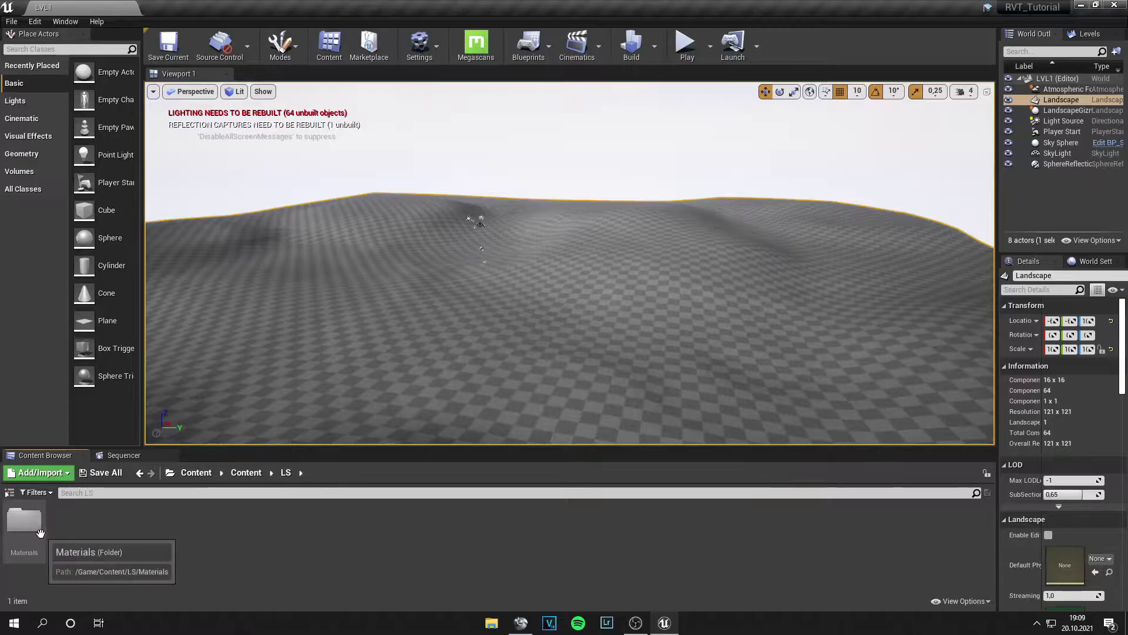
pyautogui.doubleClick(35, 531)
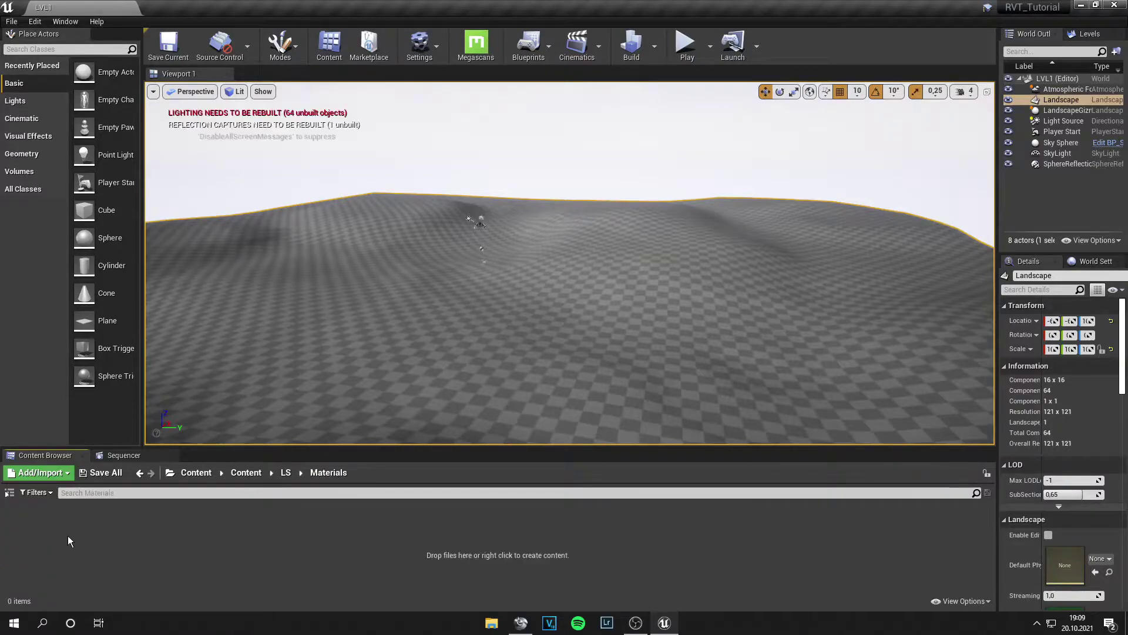
pyautogui.rightClick(214, 523)
pyautogui.click(296, 293)
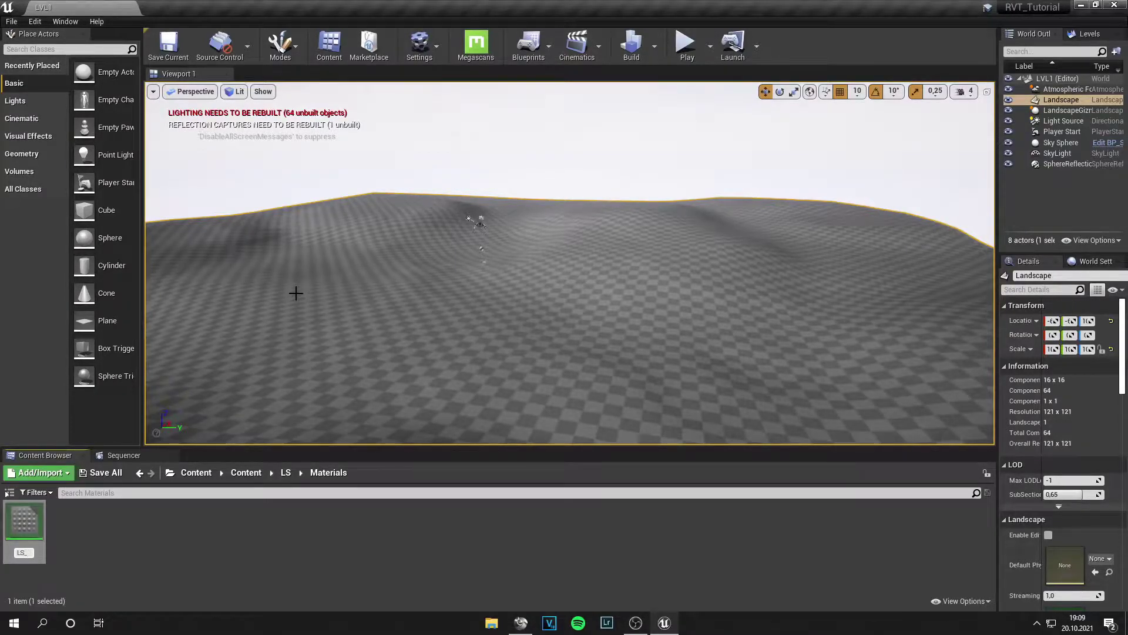
pyautogui.press('Return')
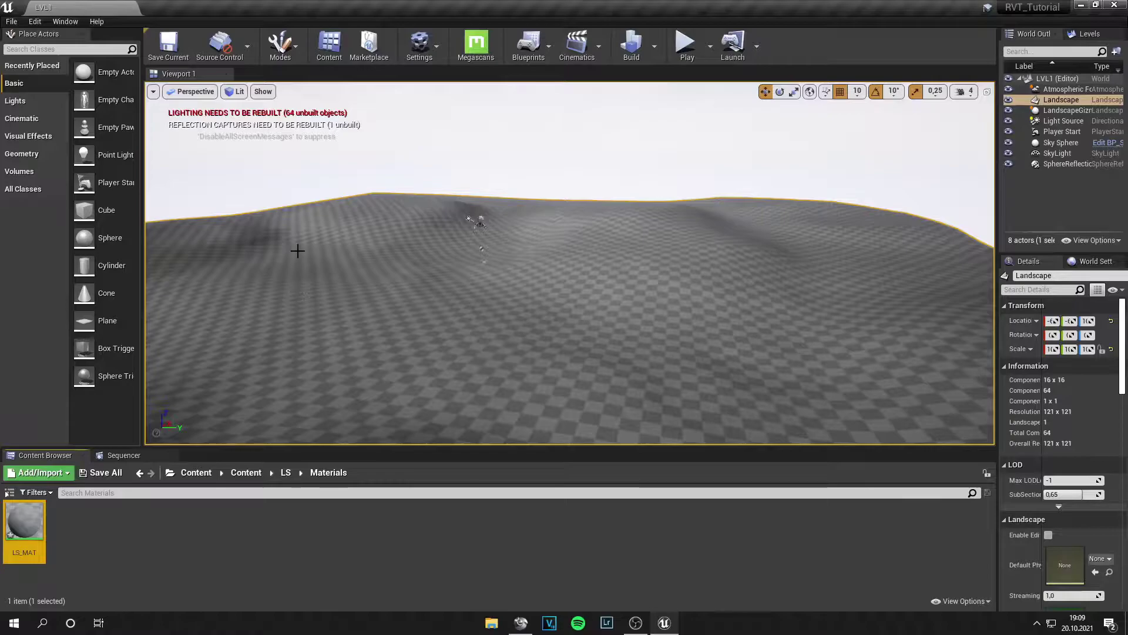
# Open the LS_MAT material for editing, with free graph space beside its result node.
pyautogui.moveTo(565, 415); pyautogui.dragTo(542, 415, button='right')
pyautogui.moveTo(581, 353); pyautogui.dragTo(580, 353, button='right')
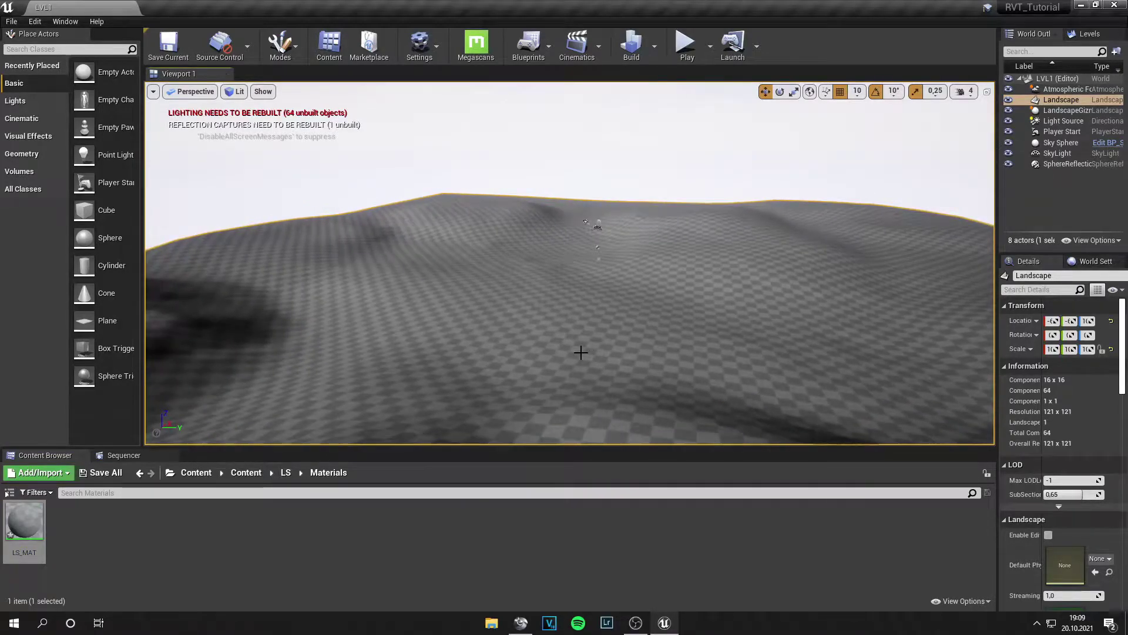
pyautogui.doubleClick(24, 521)
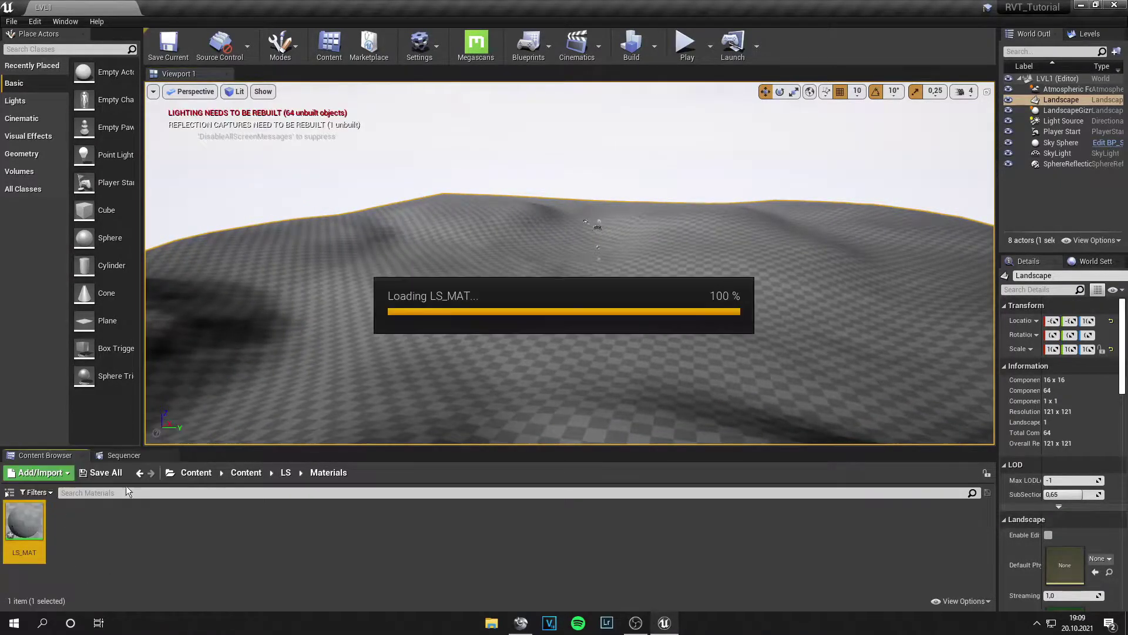
pyautogui.scroll(-7, 434, 309)
pyautogui.scroll(3, 385, 283)
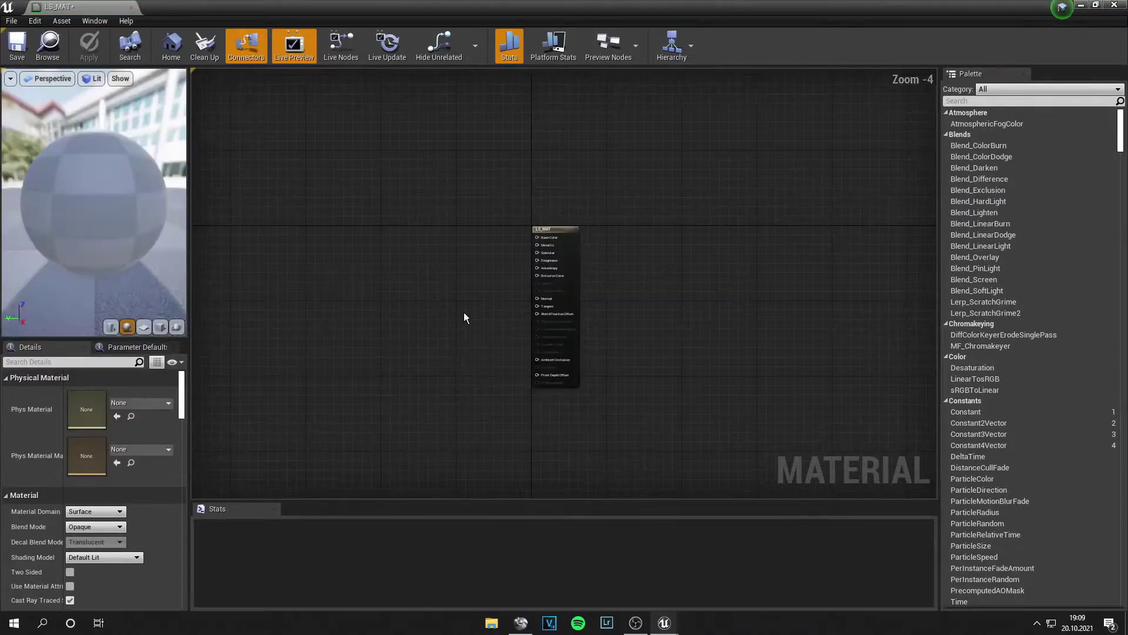
pyautogui.moveTo(464, 312); pyautogui.dragTo(574, 331, button='right')
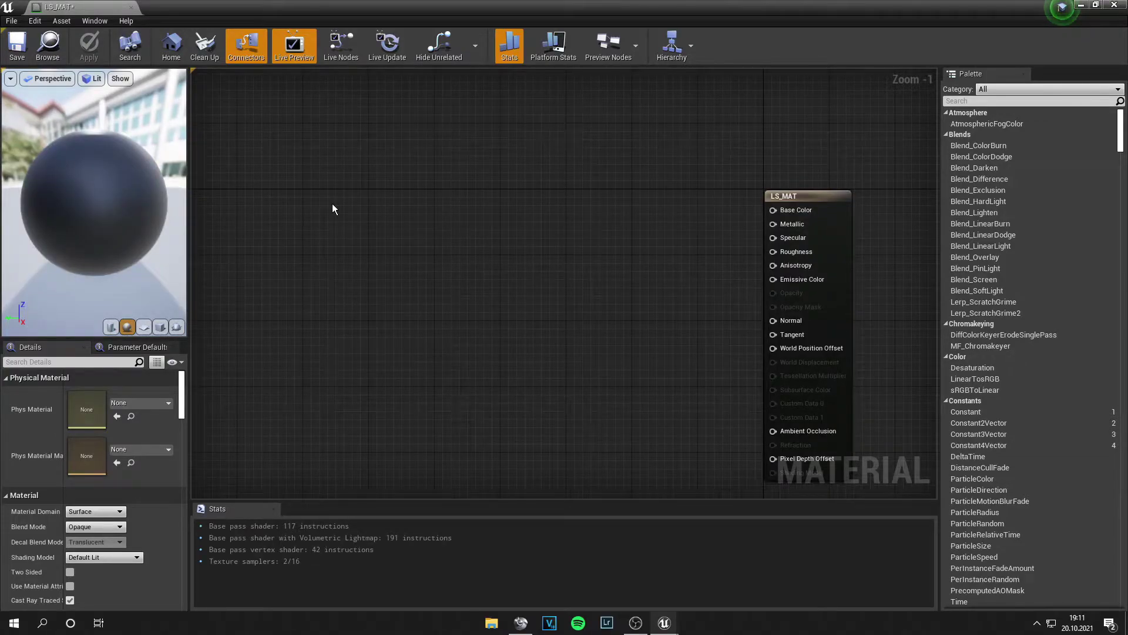
# Add a Constant3Vector node and set its colour to orange, with values of about 1, 0.395, 0.
pyautogui.click(333, 203)
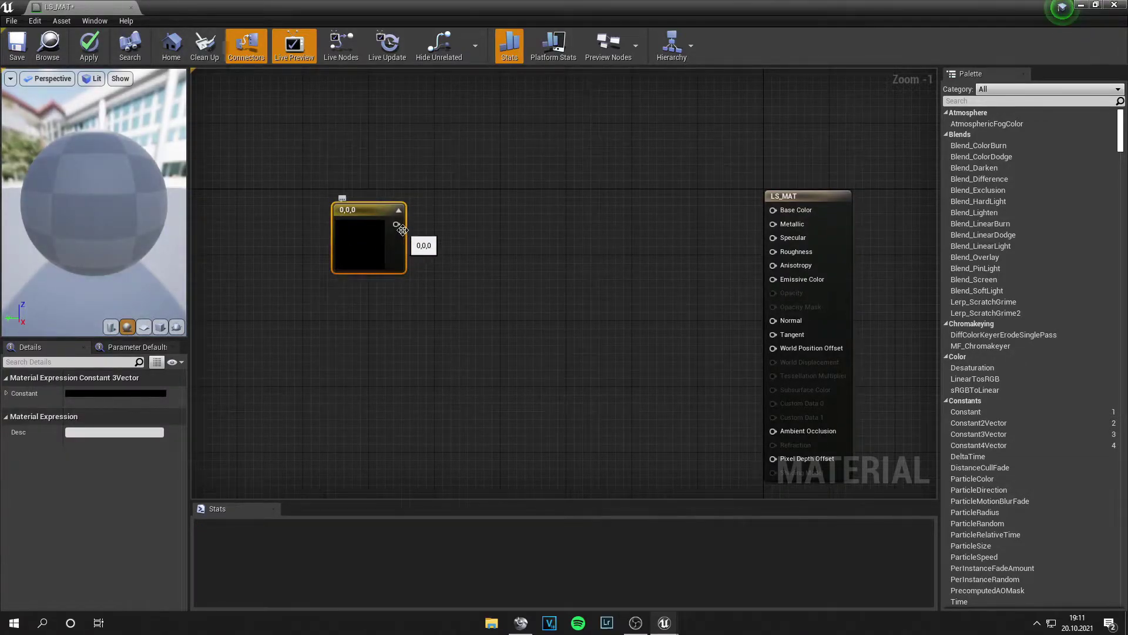
pyautogui.doubleClick(381, 241)
pyautogui.moveTo(474, 354); pyautogui.dragTo(557, 263)
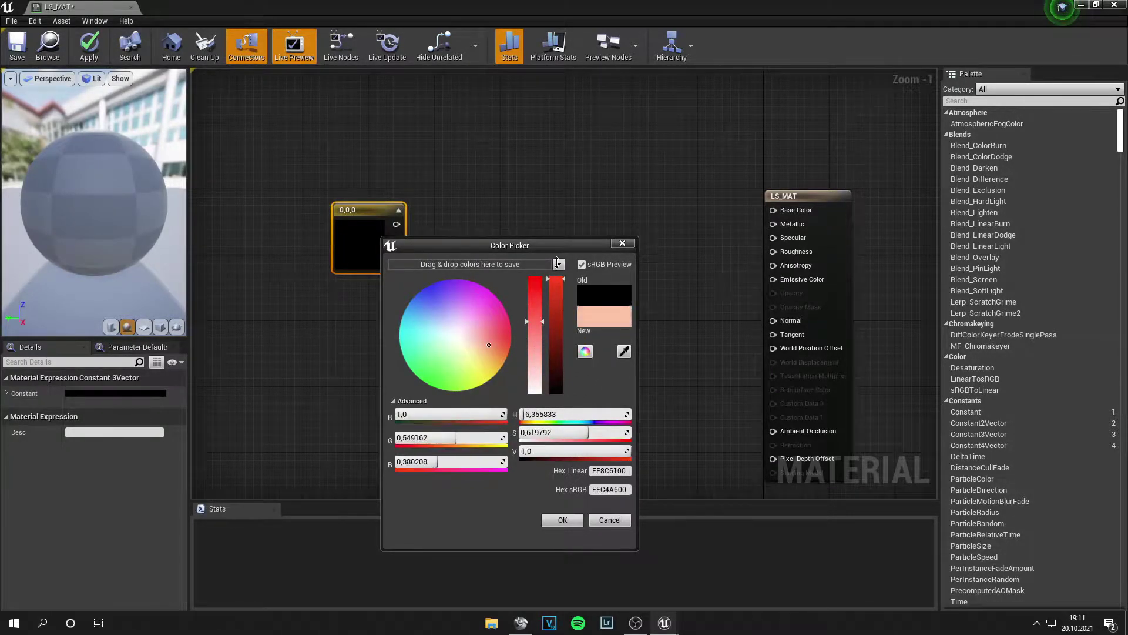
pyautogui.moveTo(497, 365); pyautogui.dragTo(517, 362)
pyautogui.click(572, 519)
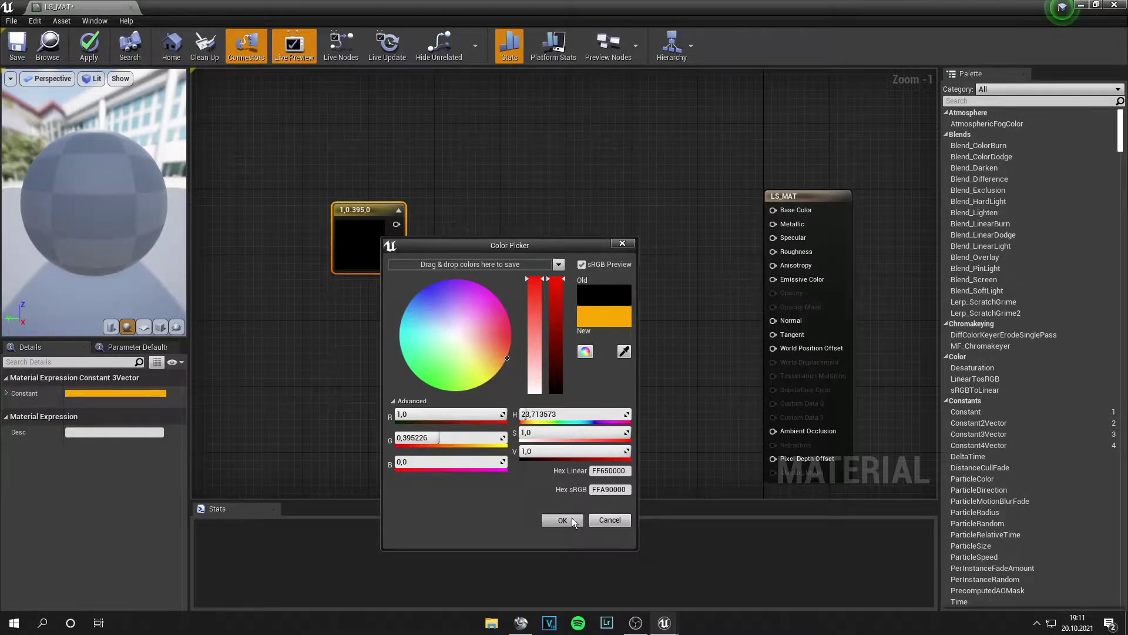
pyautogui.click(563, 521)
# Add a SetMaterialAttributes node and place it beside the orange colour constant.
pyautogui.scroll(1, 397, 343)
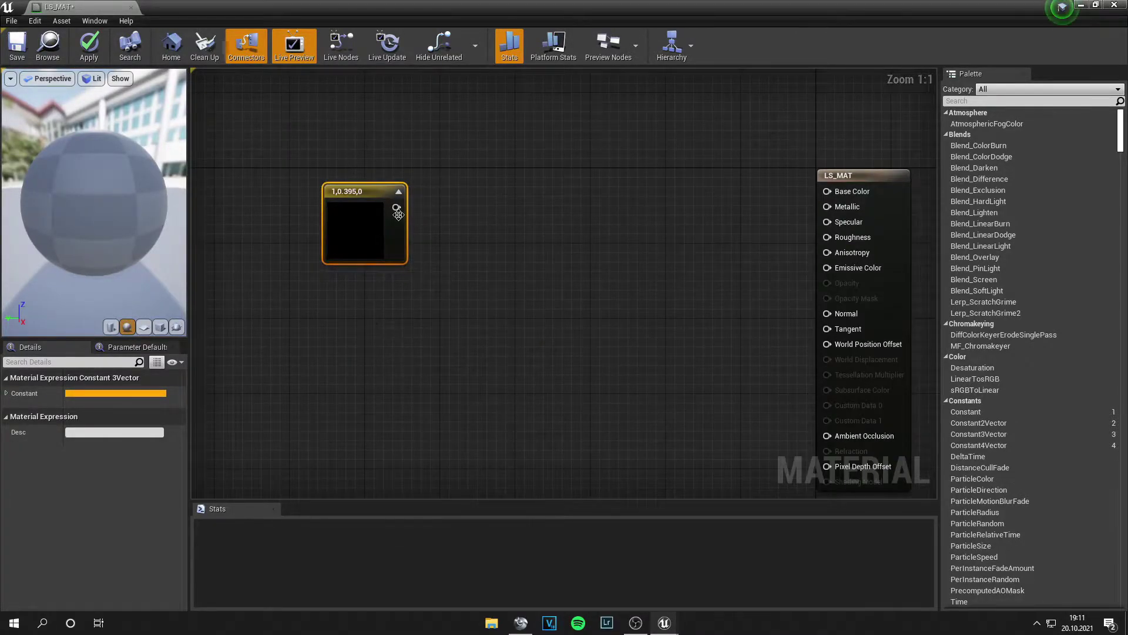
pyautogui.rightClick(445, 213)
pyautogui.write('setma')
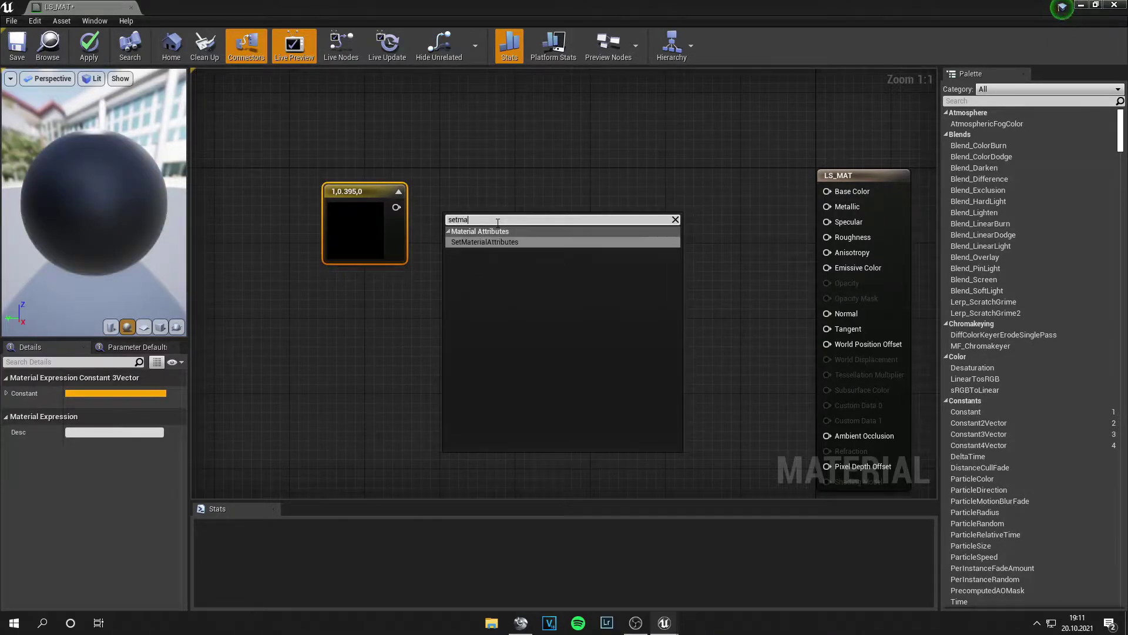
pyautogui.press('Return')
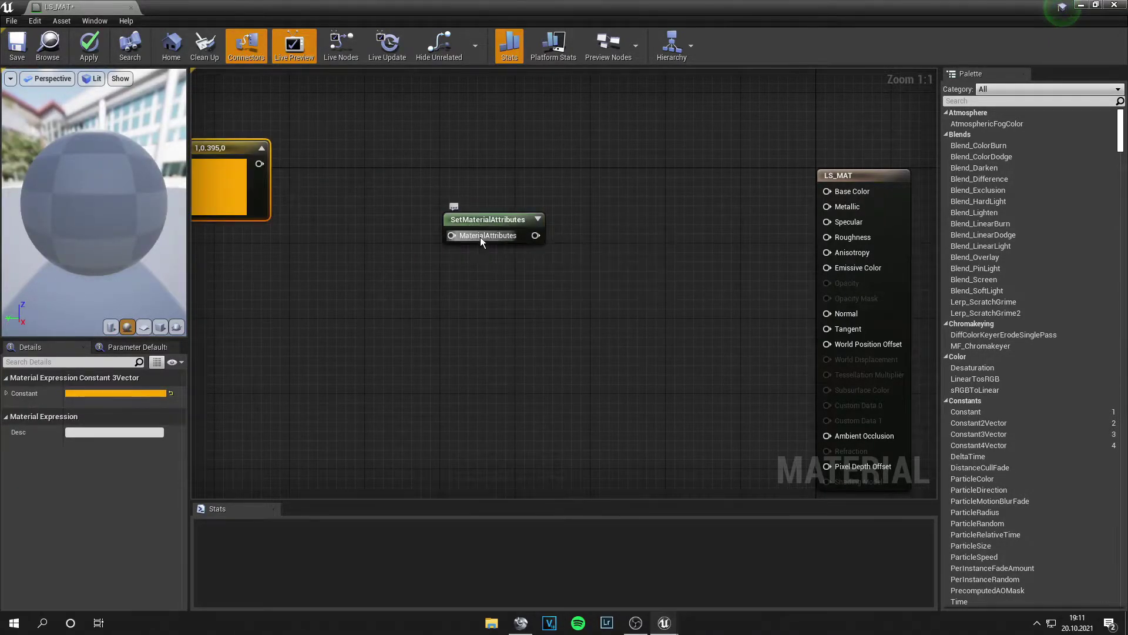
pyautogui.scroll(-2, 434, 282)
pyautogui.moveTo(434, 282); pyautogui.dragTo(581, 317, button='right')
pyautogui.moveTo(609, 267); pyautogui.dragTo(536, 235)
pyautogui.scroll(2, 536, 300)
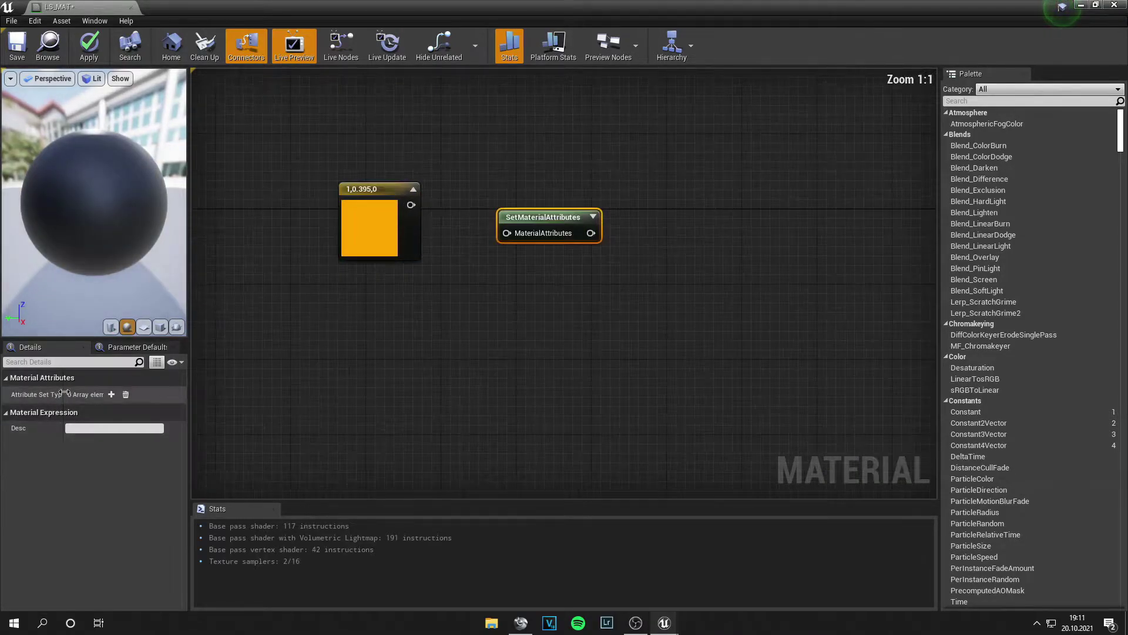
# Add BaseColor and Roughness as attribute inputs of the SetMaterialAttributes node.
pyautogui.click(111, 395)
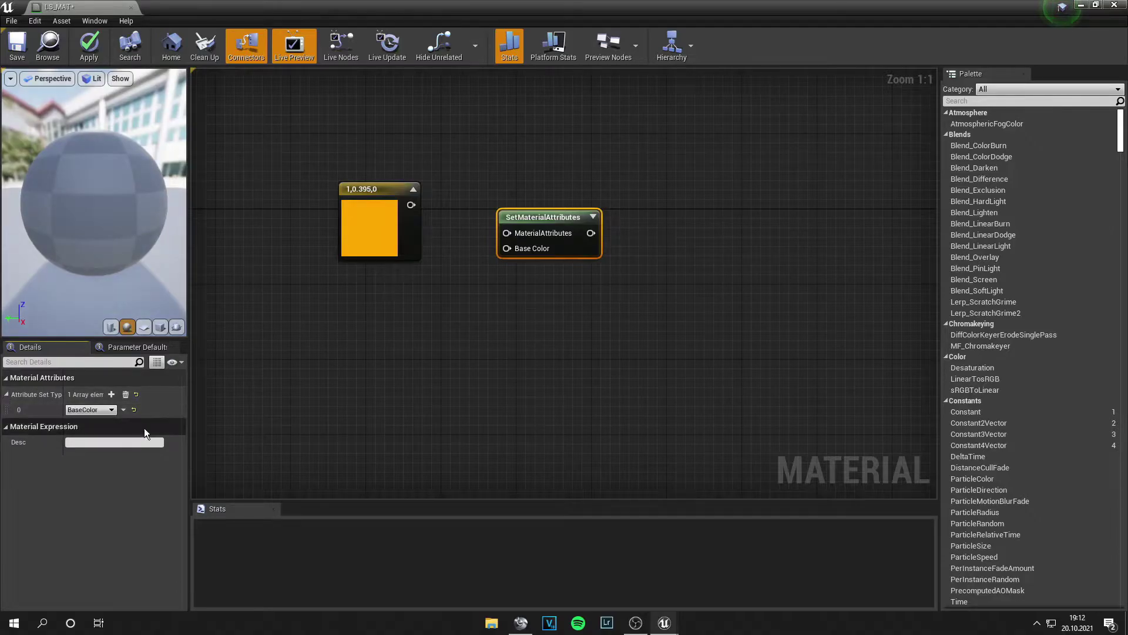
pyautogui.click(94, 409)
pyautogui.click(101, 410)
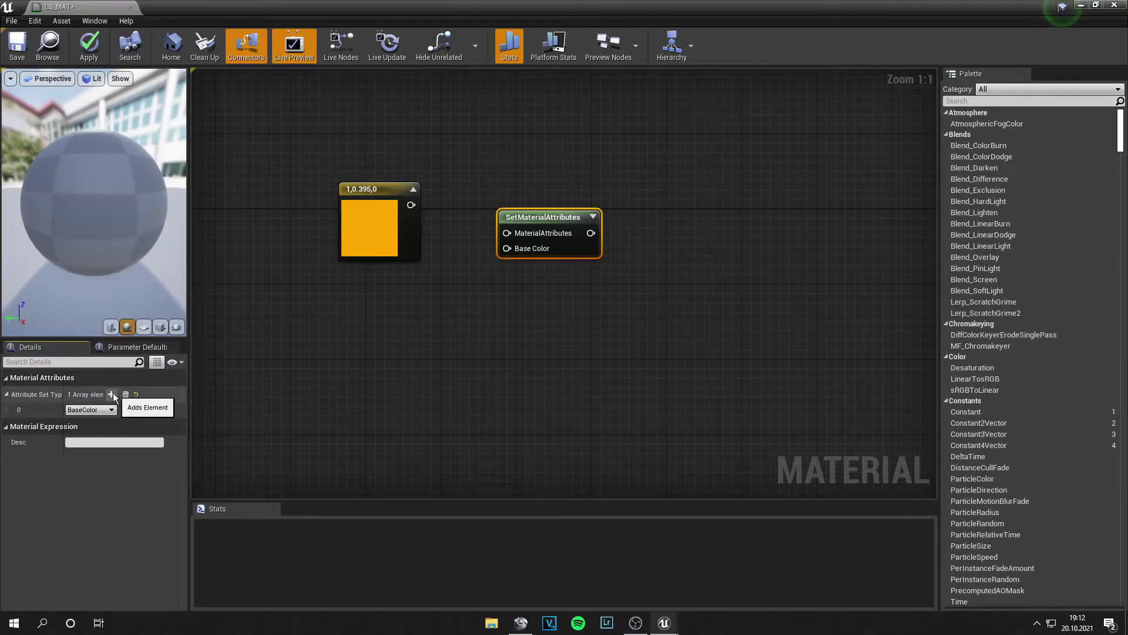
pyautogui.click(113, 393)
pyautogui.click(97, 423)
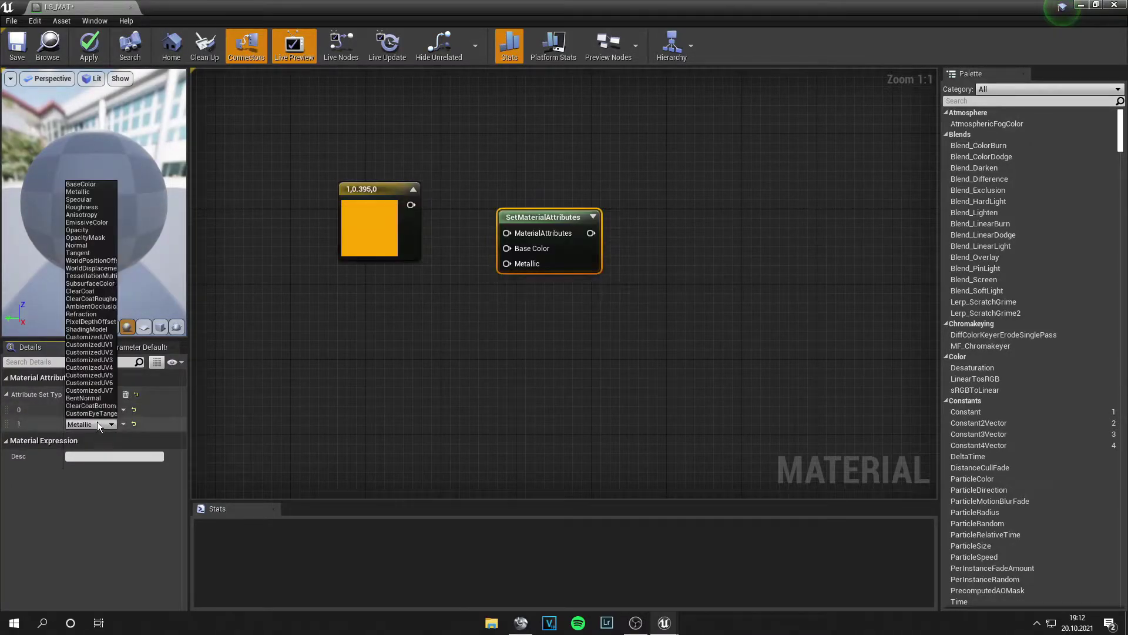
pyautogui.click(108, 206)
pyautogui.click(115, 393)
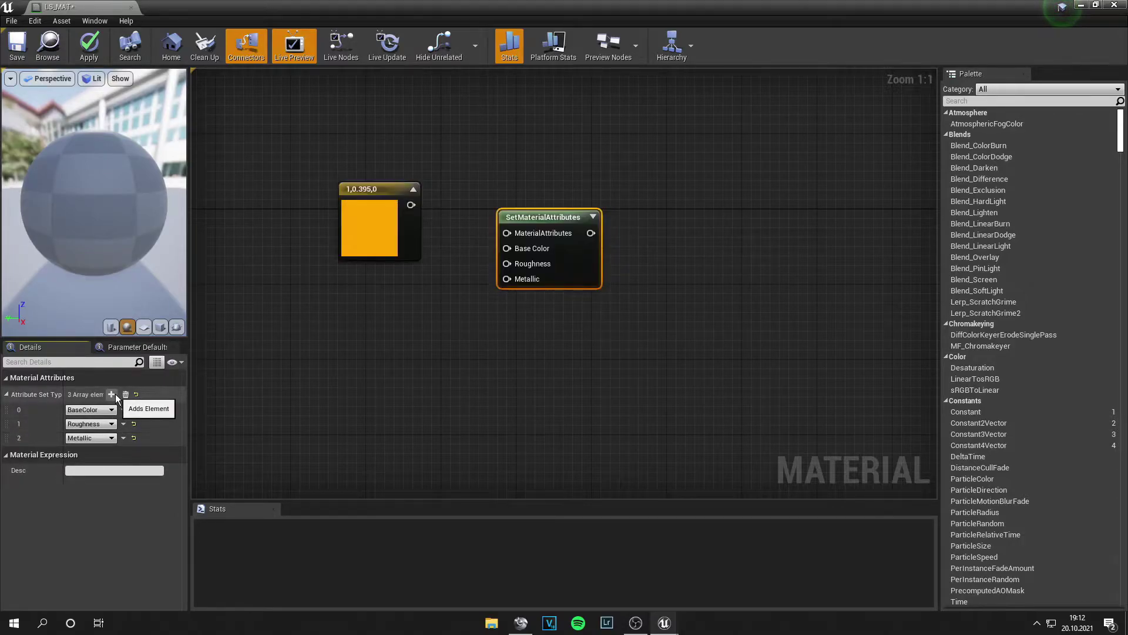
pyautogui.click(110, 439)
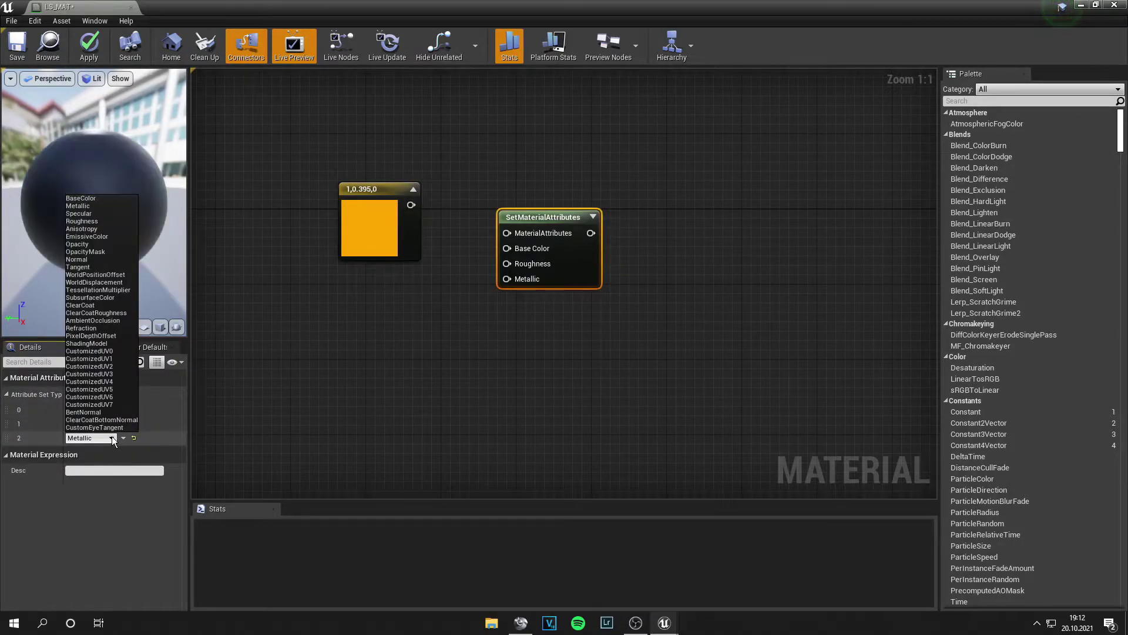
pyautogui.click(112, 438)
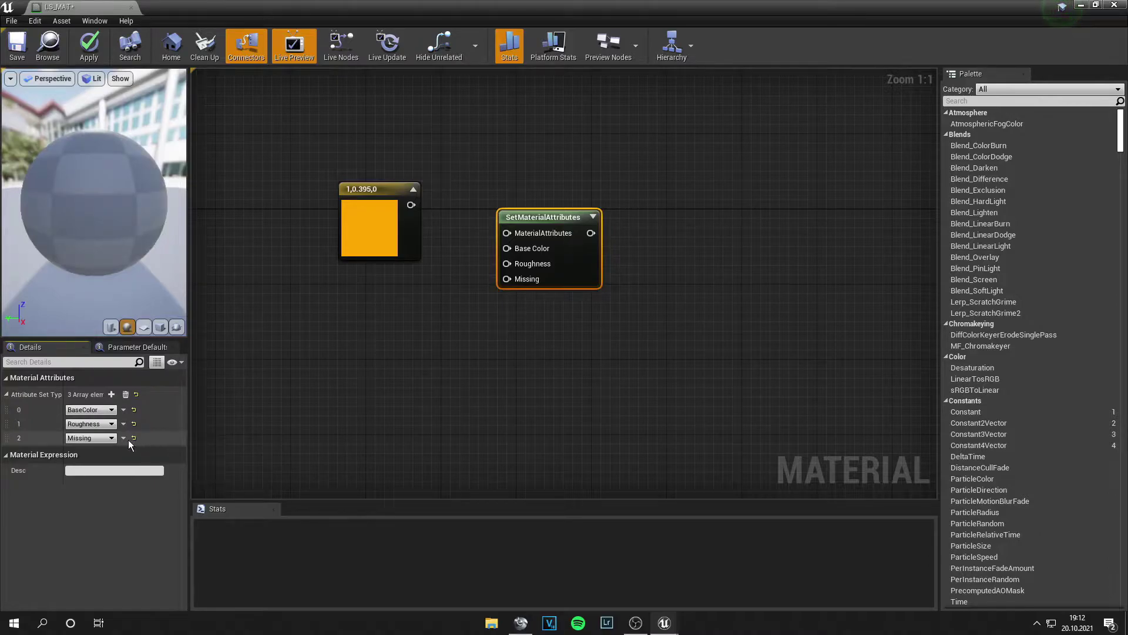
pyautogui.click(125, 394)
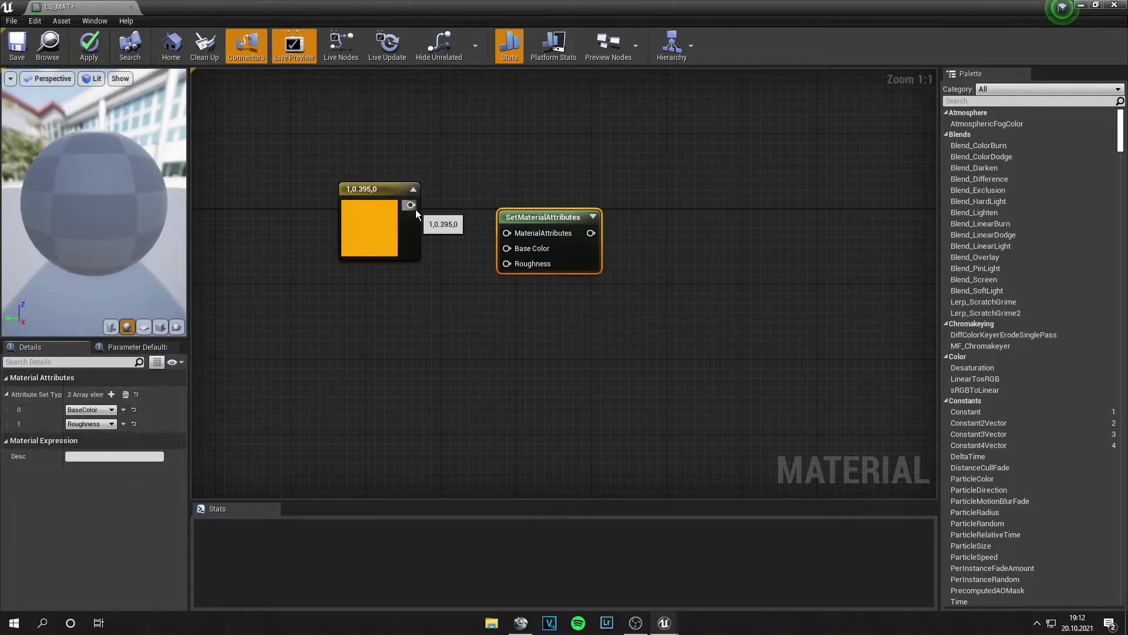
# Connect the orange constant to Base Color and a new scalar constant with a value of 1 to Roughness.
pyautogui.moveTo(411, 205); pyautogui.dragTo(517, 246)
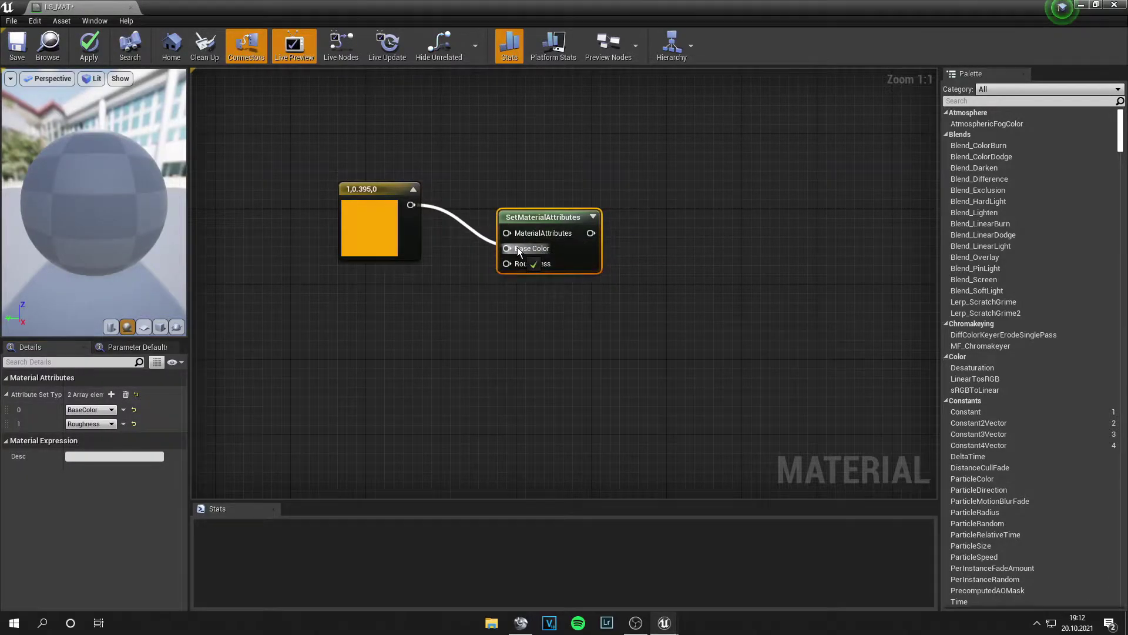
pyautogui.click(387, 306)
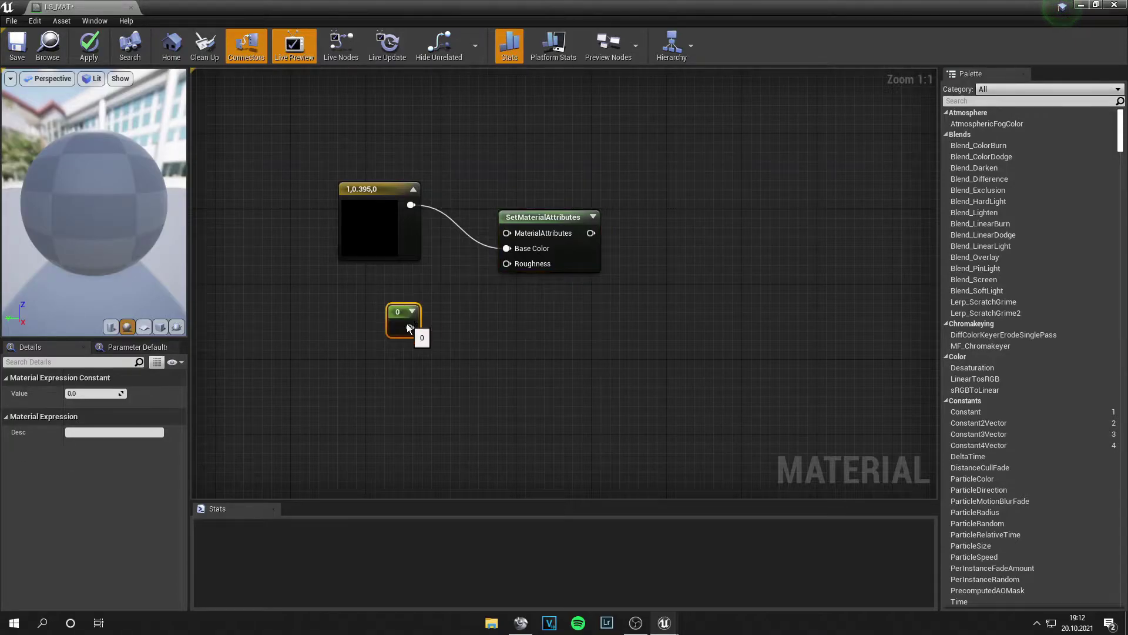
pyautogui.moveTo(410, 327); pyautogui.dragTo(526, 264)
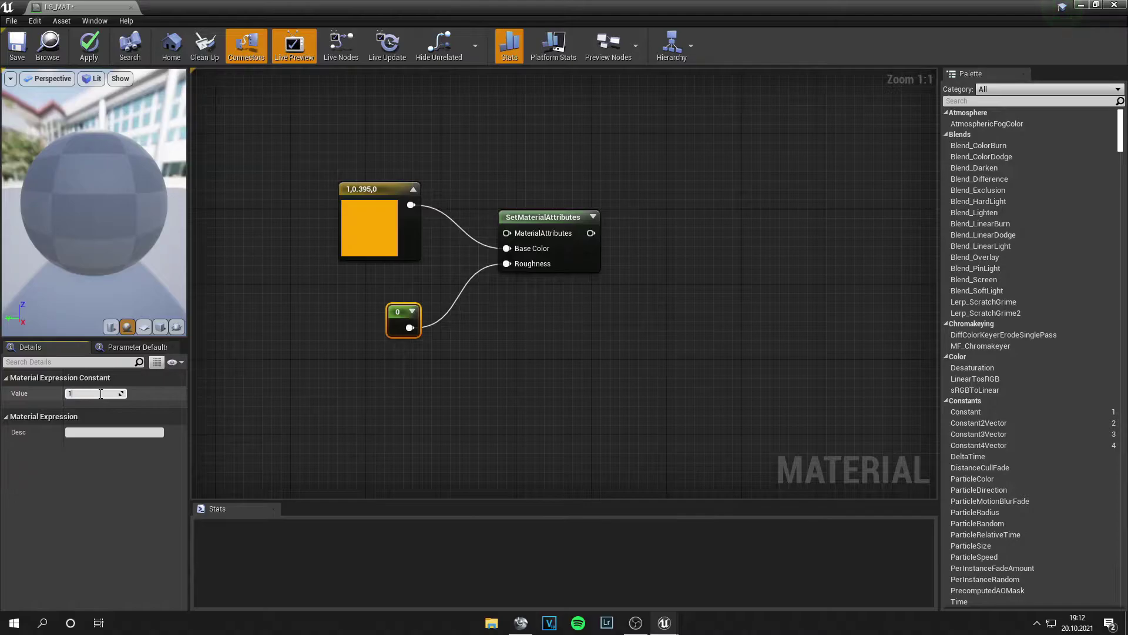
# Add a Layer Blend node with two layers between SetMaterialAttributes and the material result, and expand the first layer's settings.
pyautogui.scroll(-4, 597, 355)
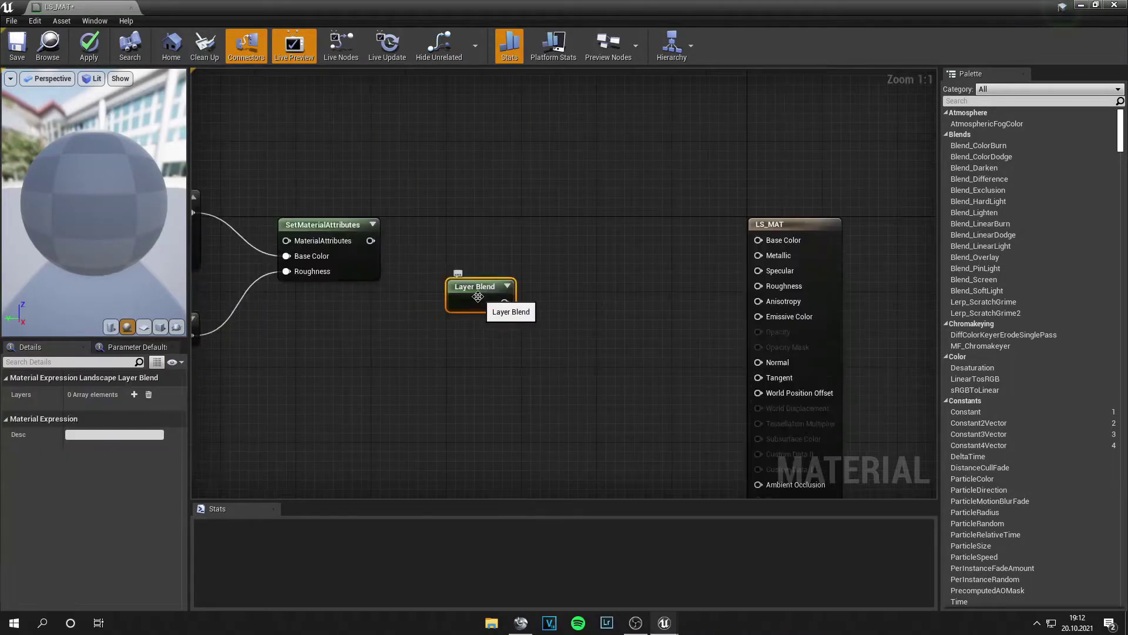
pyautogui.moveTo(478, 296); pyautogui.dragTo(487, 262)
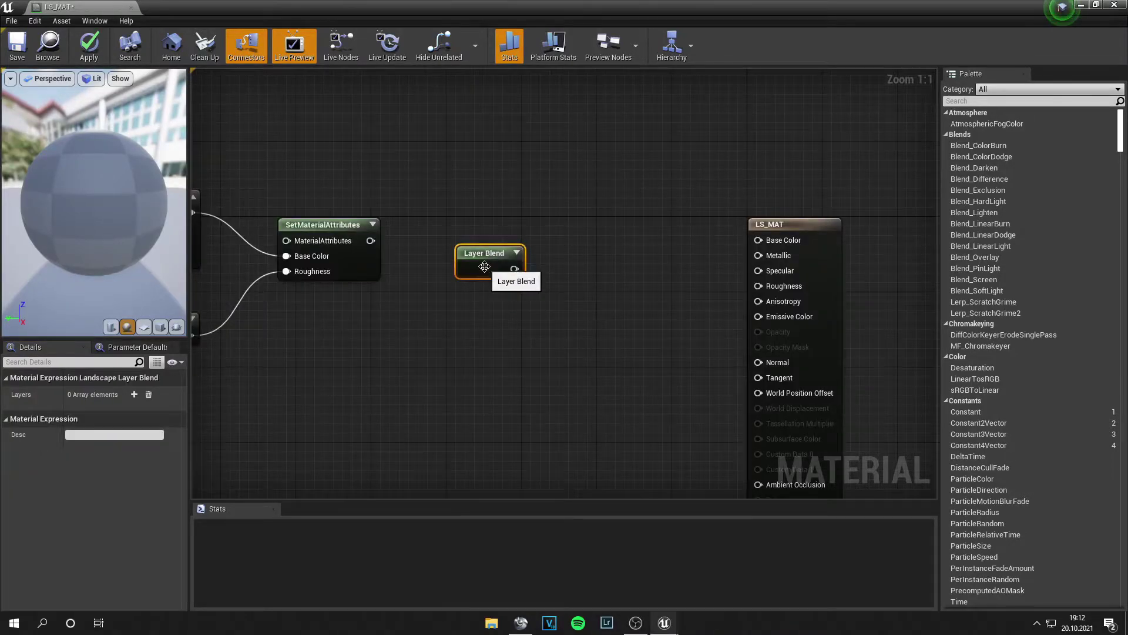
pyautogui.click(134, 395)
pyautogui.click(134, 395)
pyautogui.moveTo(379, 430); pyautogui.dragTo(529, 445, button='right')
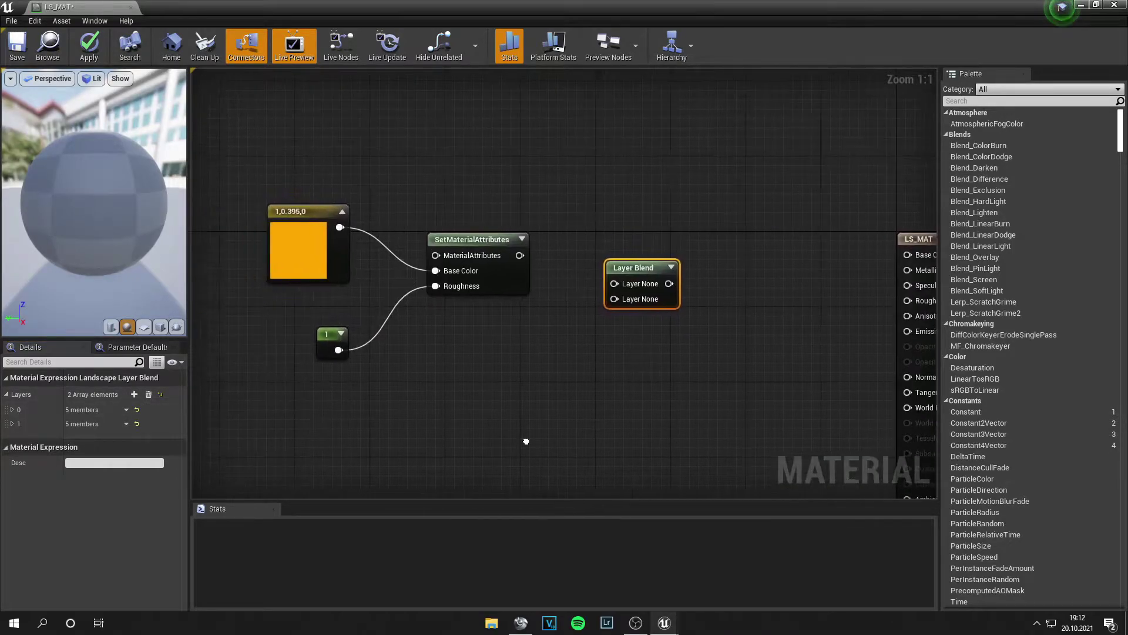
pyautogui.click(12, 409)
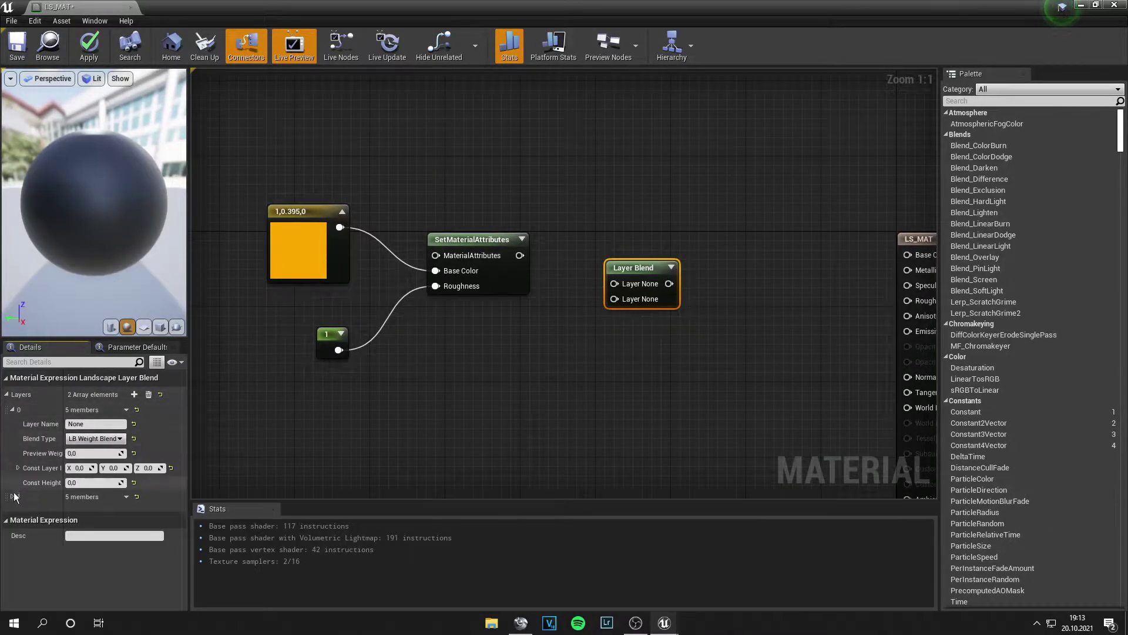
# Name the Layer Blend's two layers Yellow and Green, and connect the SetMaterialAttributes output to Layer Yellow.
pyautogui.click(84, 424)
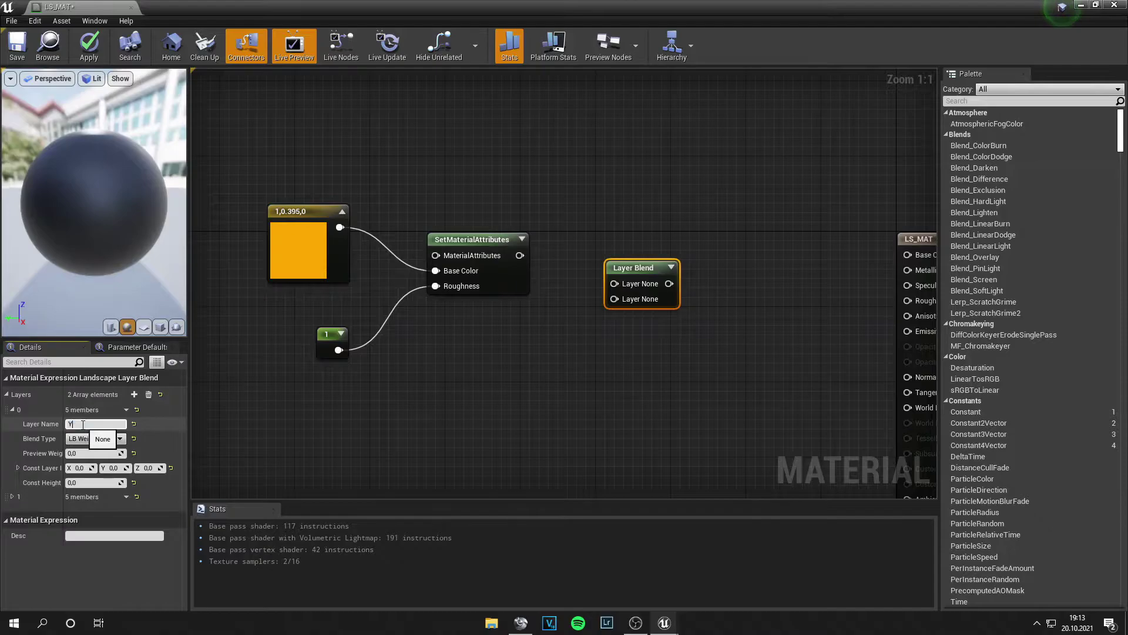
pyautogui.write('Yellow')
pyautogui.press('Return')
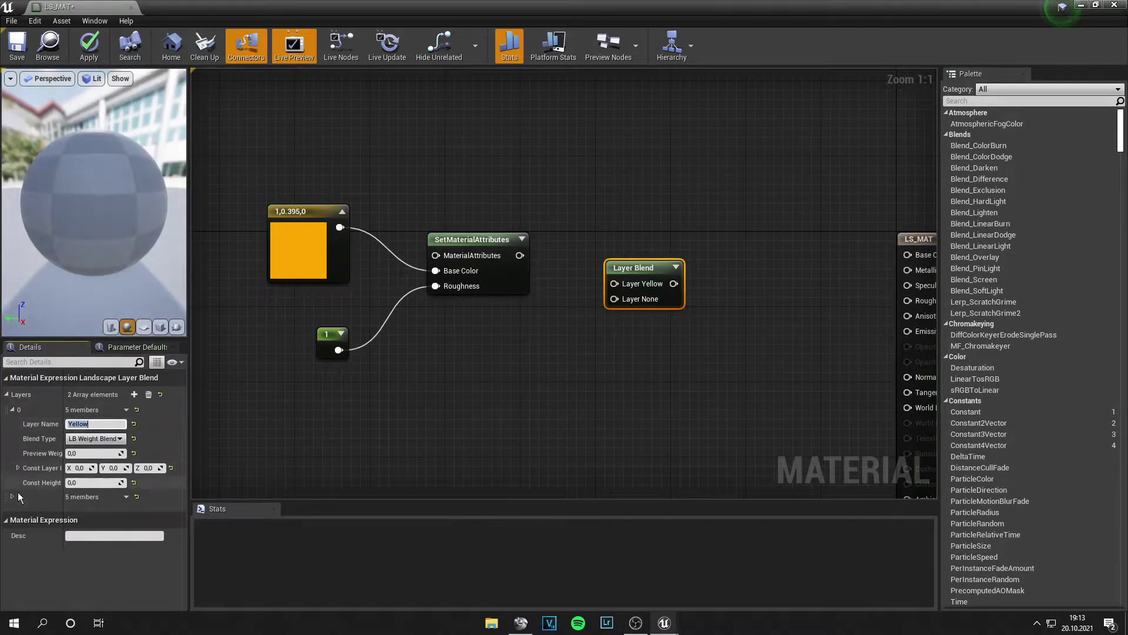
pyautogui.click(12, 497)
pyautogui.click(112, 511)
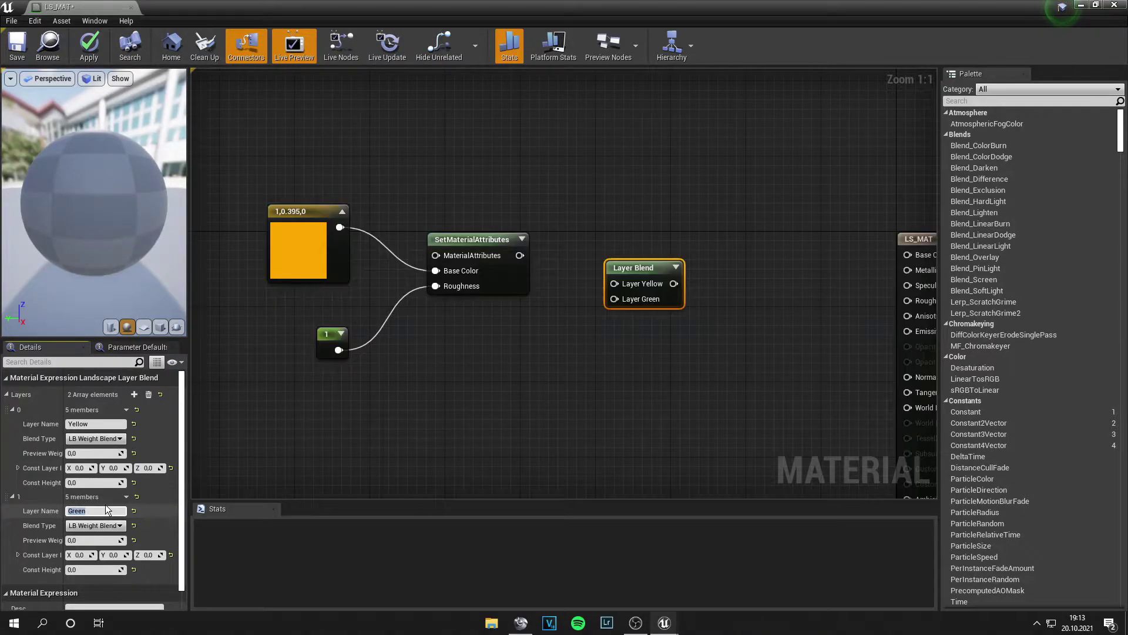
pyautogui.moveTo(521, 255); pyautogui.dragTo(615, 283)
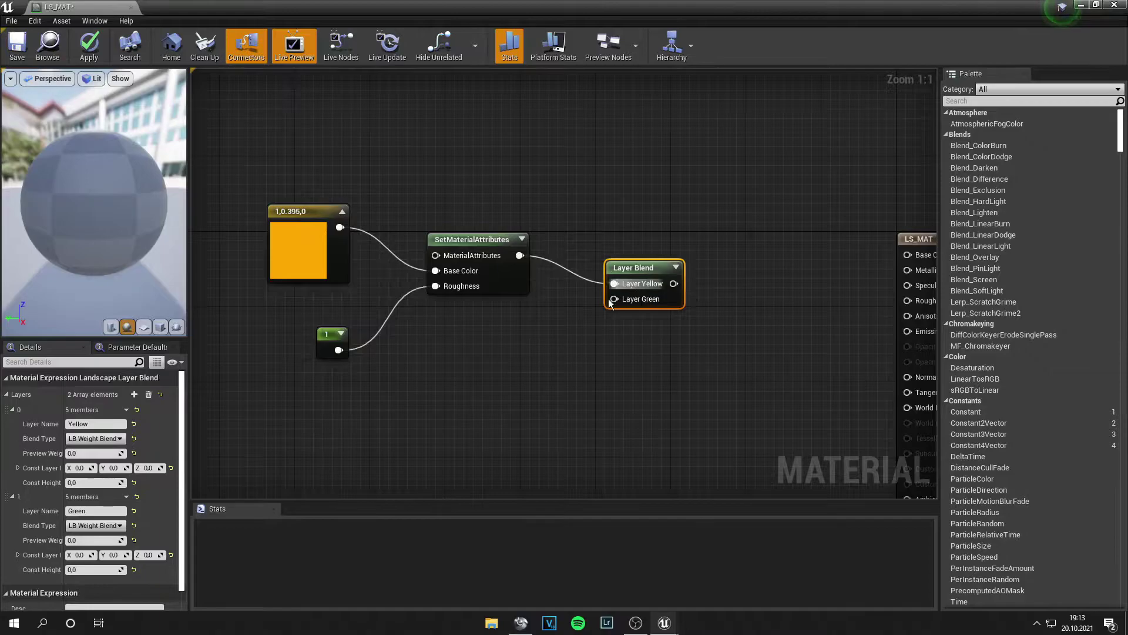
# Duplicate the orange colour constant, the roughness constant and their SetMaterialAttributes node, placing the copies below the originals.
pyautogui.scroll(-4, 429, 372)
pyautogui.moveTo(492, 390); pyautogui.dragTo(259, 266)
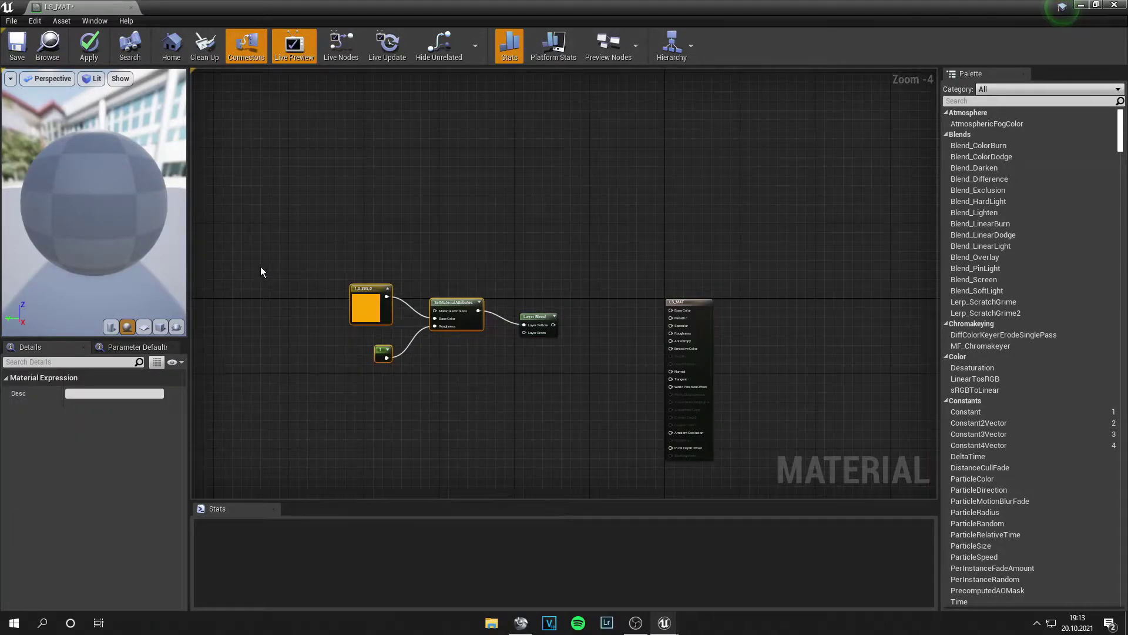
pyautogui.hotkey('ctrl', 'c')
pyautogui.hotkey('ctrl', 'v')
pyautogui.moveTo(343, 281); pyautogui.dragTo(485, 410)
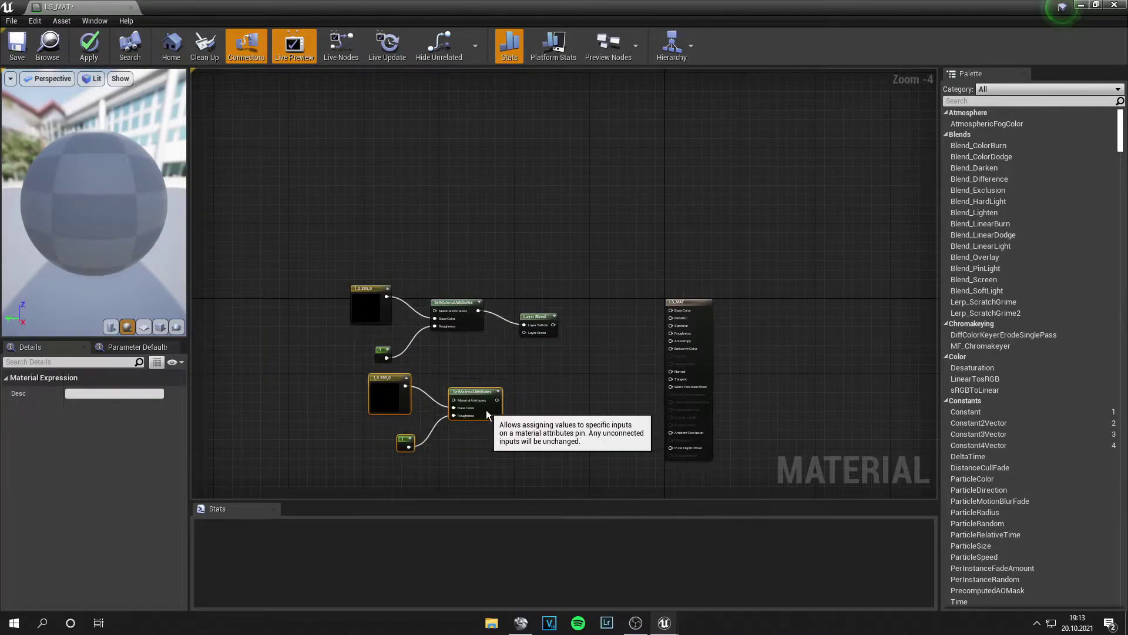
# Set the duplicated colour constant to bright green (0.496, 1, 0.0516) and connect its SetMaterialAttributes output to Layer Green.
pyautogui.scroll(4, 533, 395)
pyautogui.moveTo(533, 395); pyautogui.dragTo(418, 460, button='right')
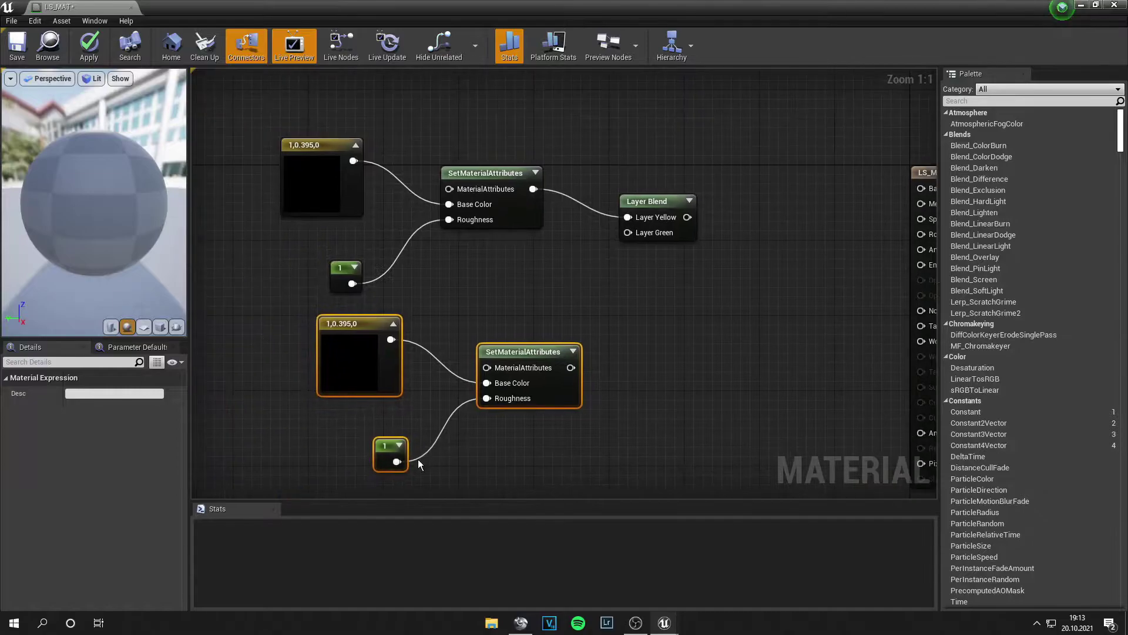
pyautogui.doubleClick(354, 364)
pyautogui.moveTo(421, 418)
pyautogui.mouseDown()
pyautogui.moveTo(437, 448)
pyautogui.moveTo(401, 443)
pyautogui.moveTo(423, 448)
pyautogui.mouseUp()
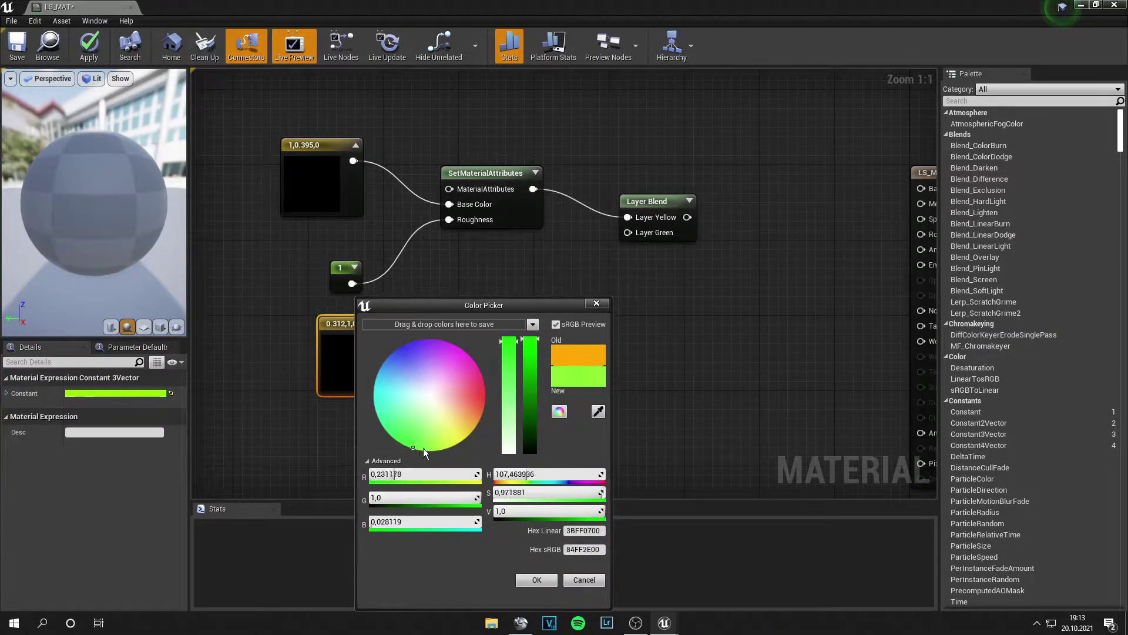
pyautogui.click(536, 579)
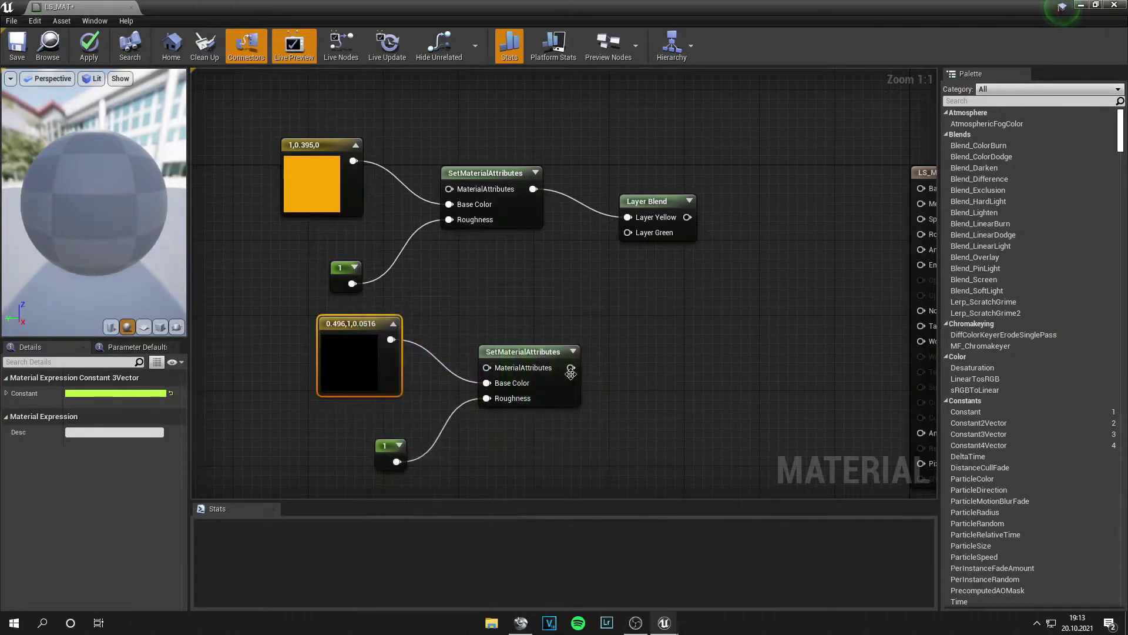
pyautogui.moveTo(571, 368); pyautogui.dragTo(627, 233)
pyautogui.click(495, 306)
# Add a GetMaterialAttributes node after the Layer Blend and connect the blend's output to it.
pyautogui.scroll(-4, 495, 305)
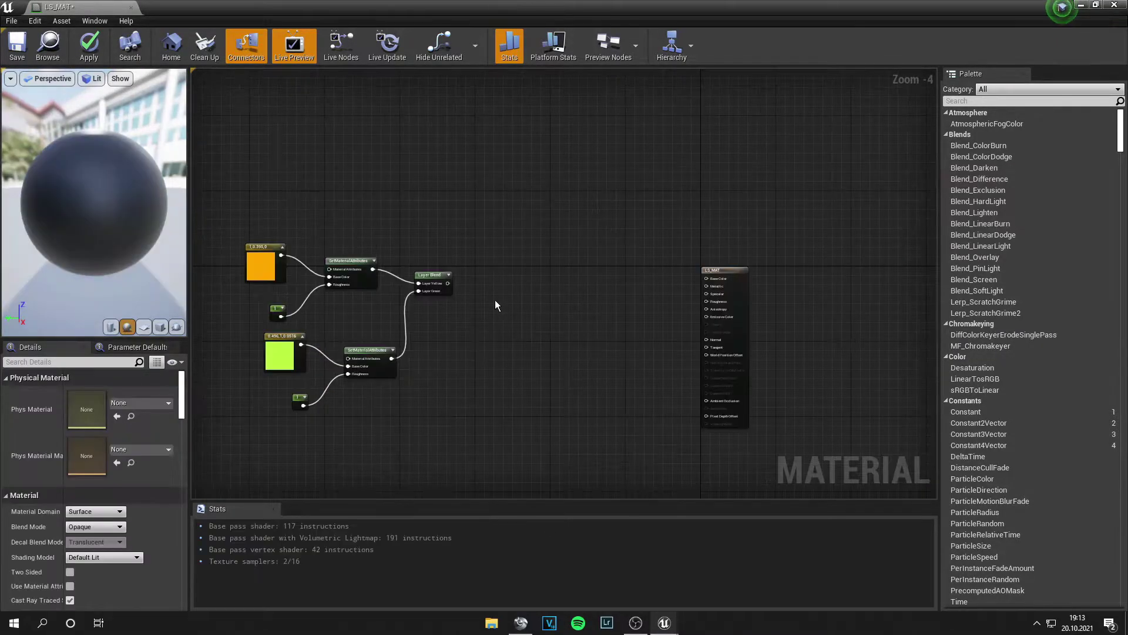
pyautogui.rightClick(496, 305)
pyautogui.write('get')
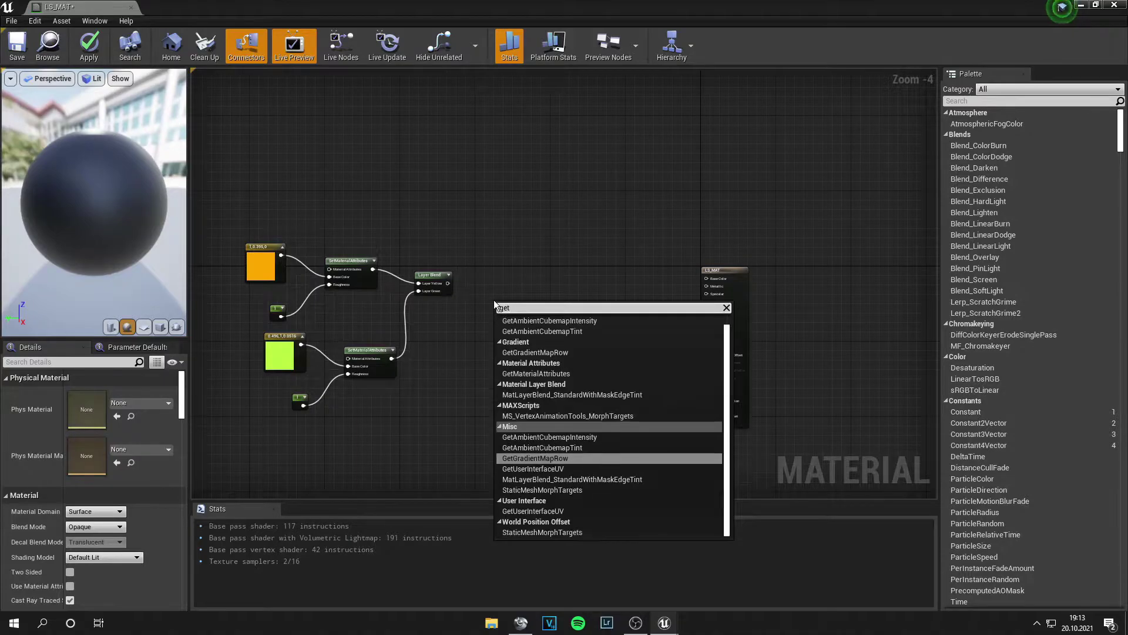
pyautogui.write('mate')
pyautogui.press('Return')
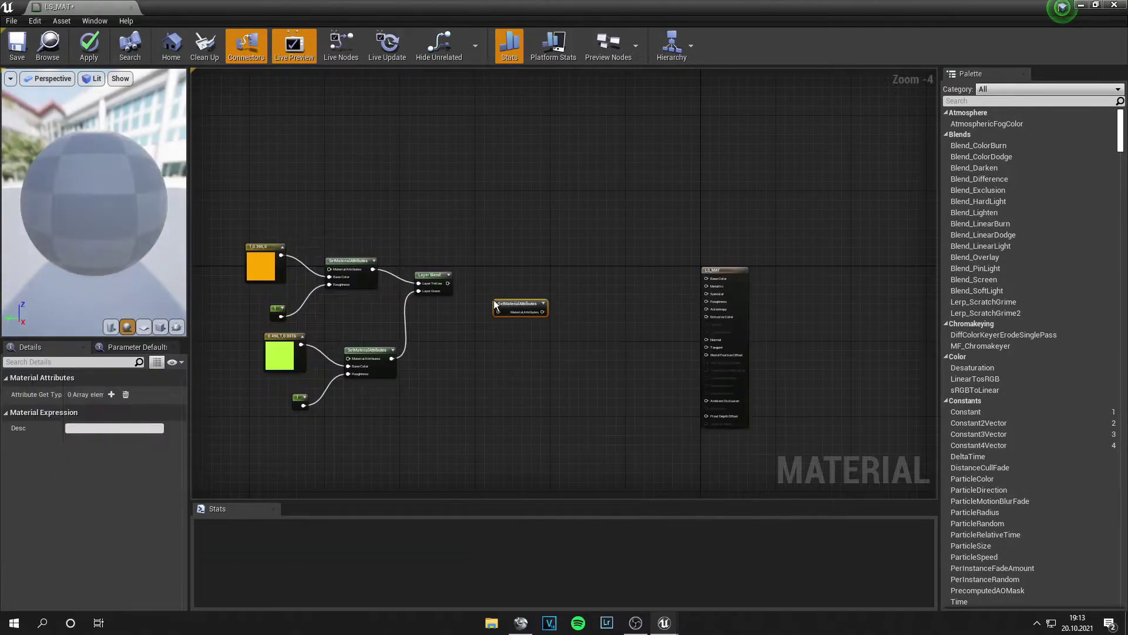
pyautogui.scroll(4, 519, 305)
pyautogui.moveTo(377, 261); pyautogui.dragTo(477, 319)
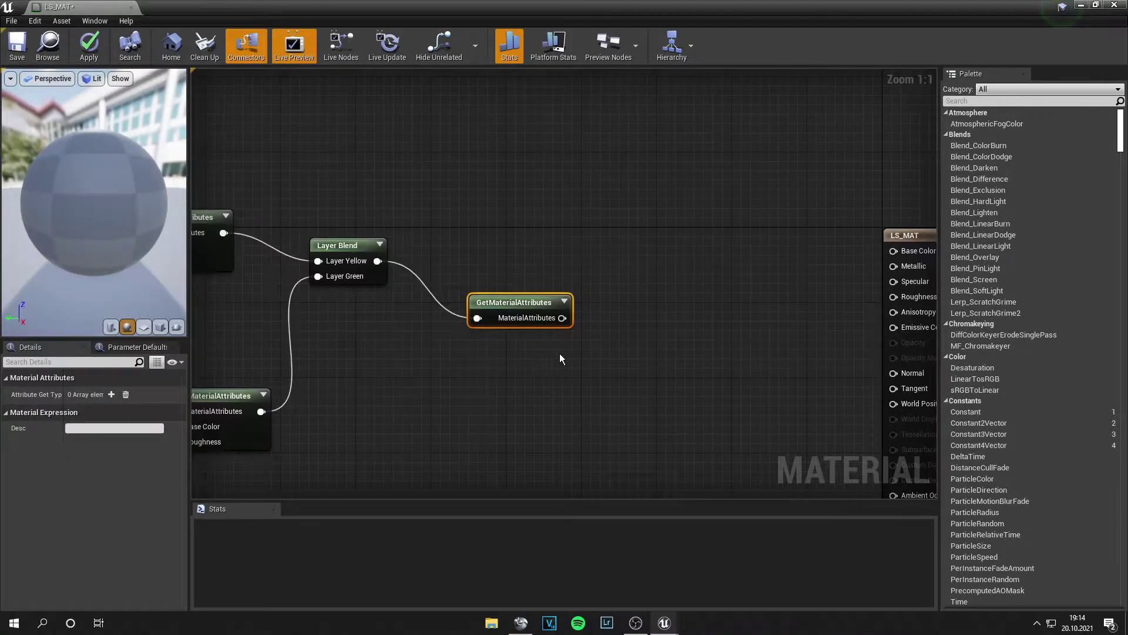
# Add BaseColor and Roughness as attribute outputs of the GetMaterialAttributes node.
pyautogui.scroll(-1, 560, 354)
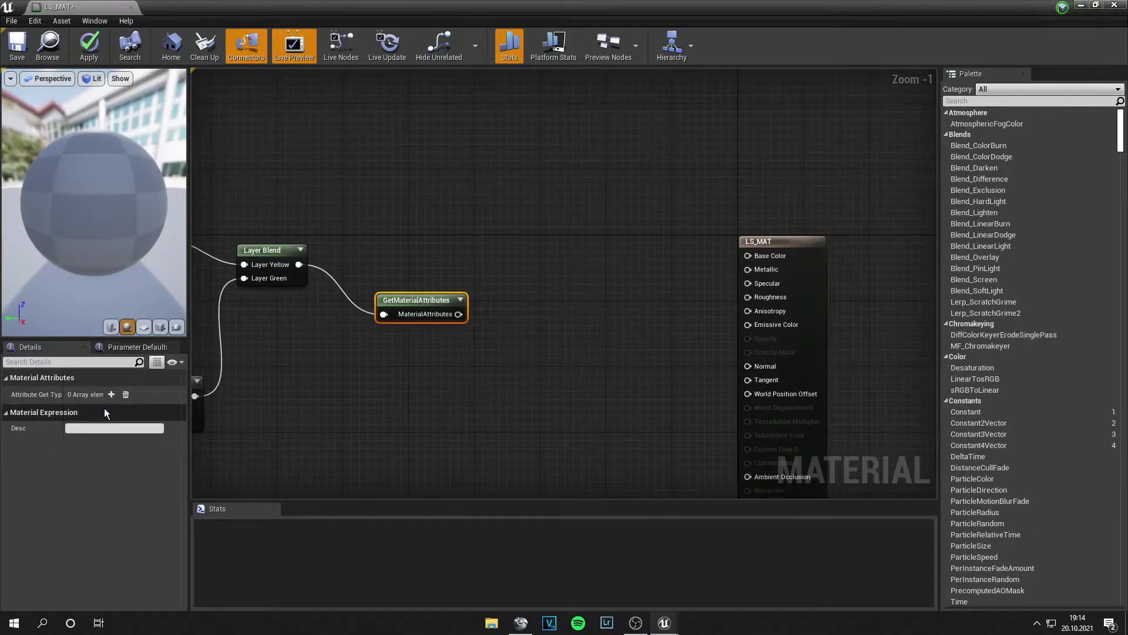
pyautogui.click(110, 393)
pyautogui.click(111, 394)
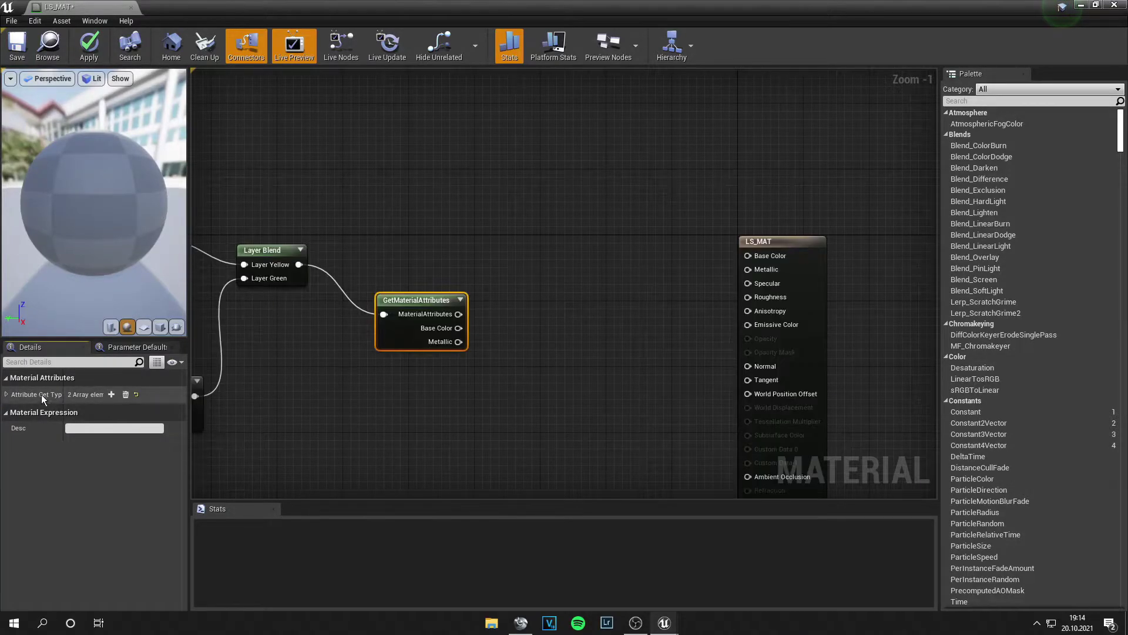
pyautogui.click(11, 395)
pyautogui.click(111, 409)
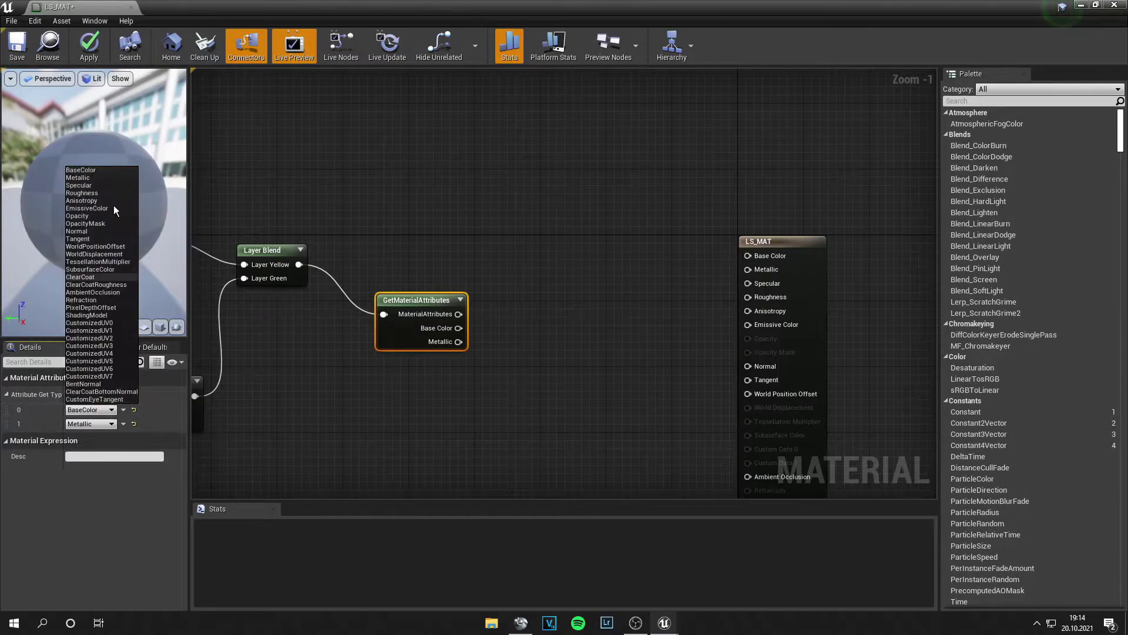
pyautogui.click(100, 171)
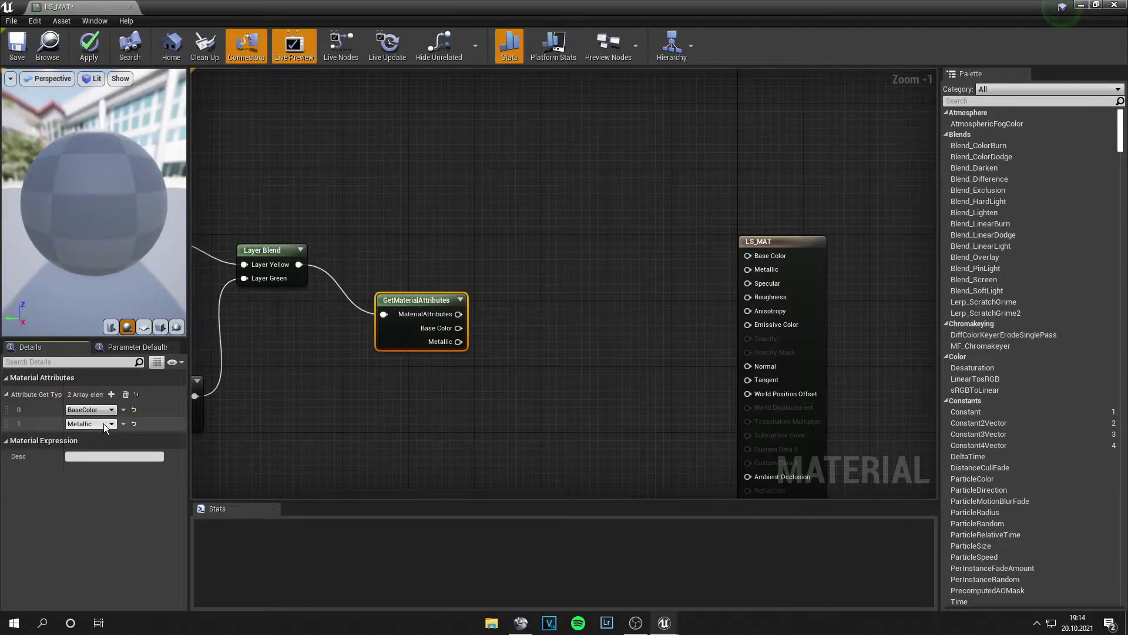
pyautogui.click(106, 423)
pyautogui.click(88, 212)
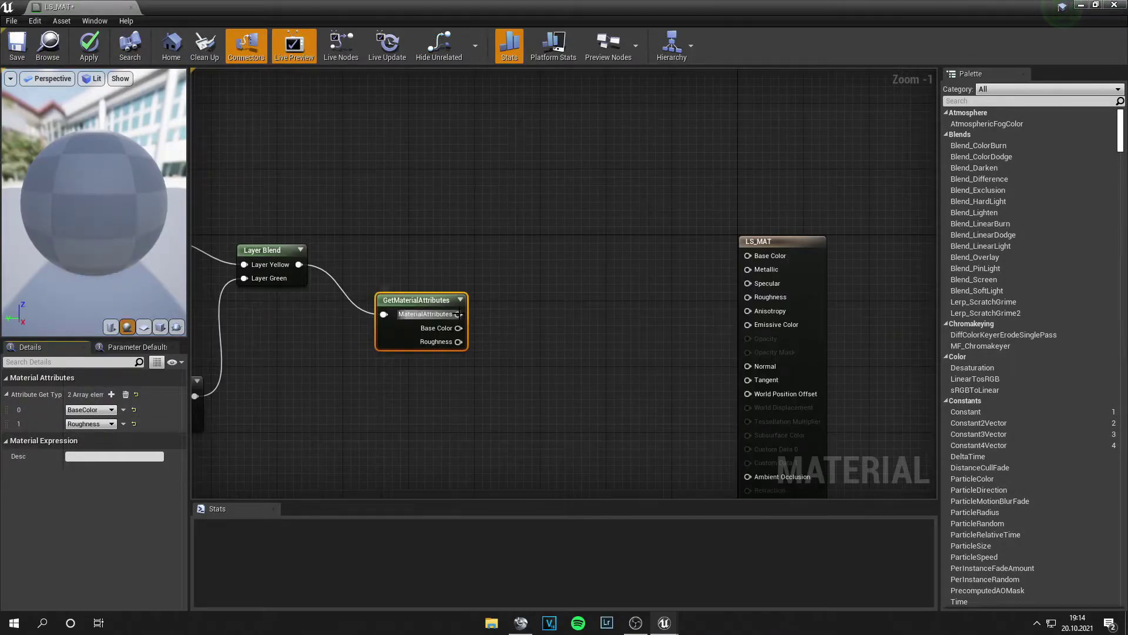
# Enable Use Material Attributes for LS_MAT and place a RuntimeVirtualTextureOutput node below the material result.
pyautogui.click(781, 269)
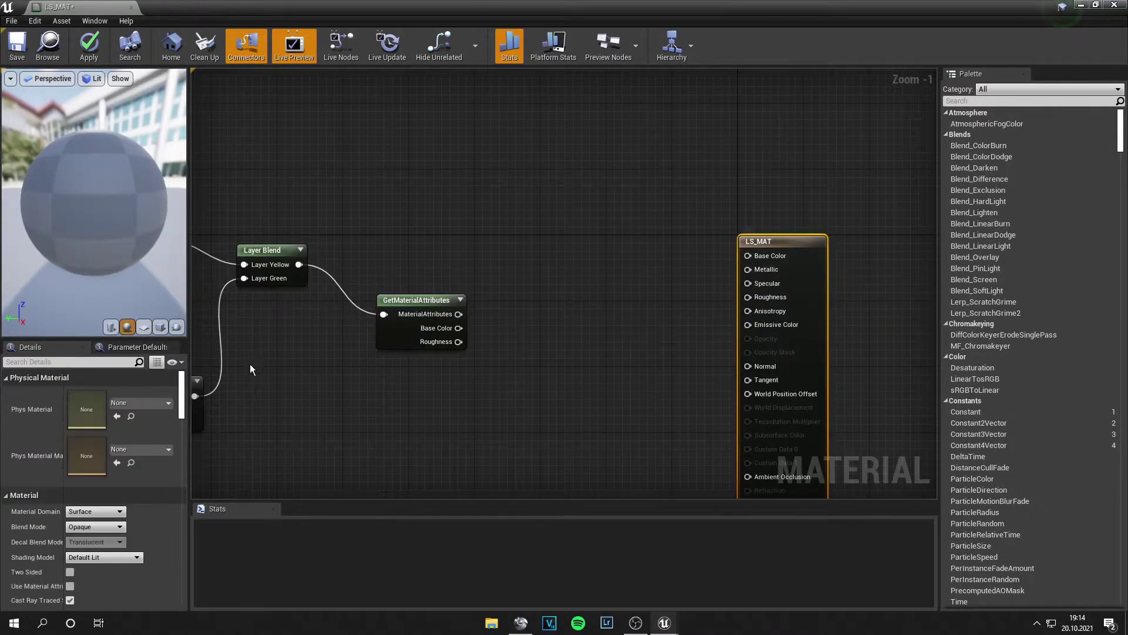
pyautogui.click(71, 586)
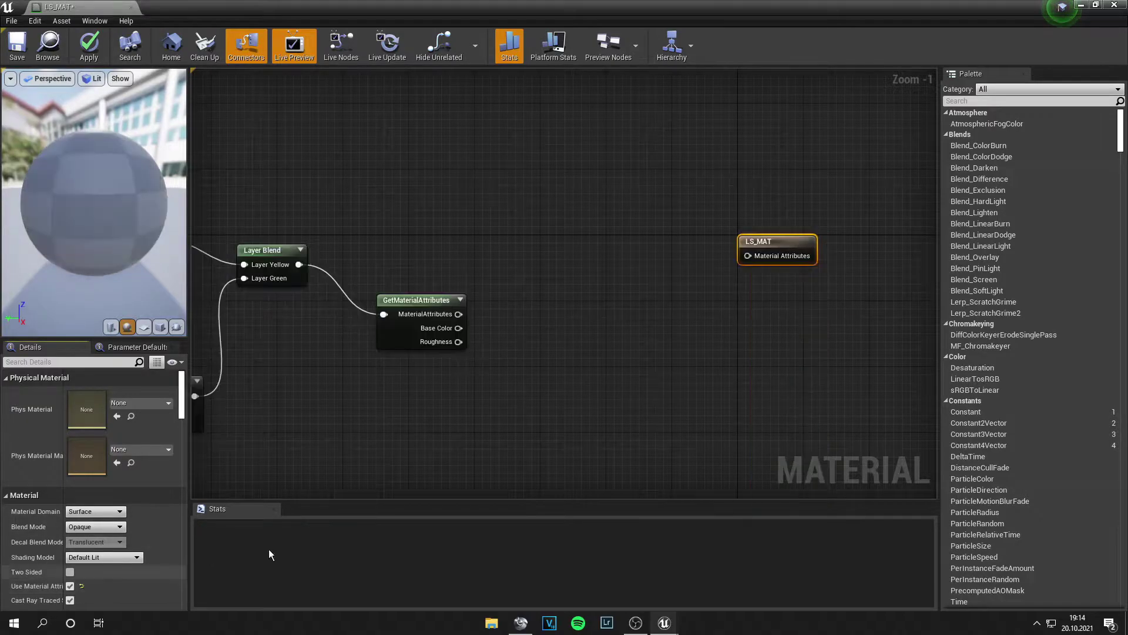
pyautogui.scroll(-2, 657, 425)
pyautogui.rightClick(561, 355)
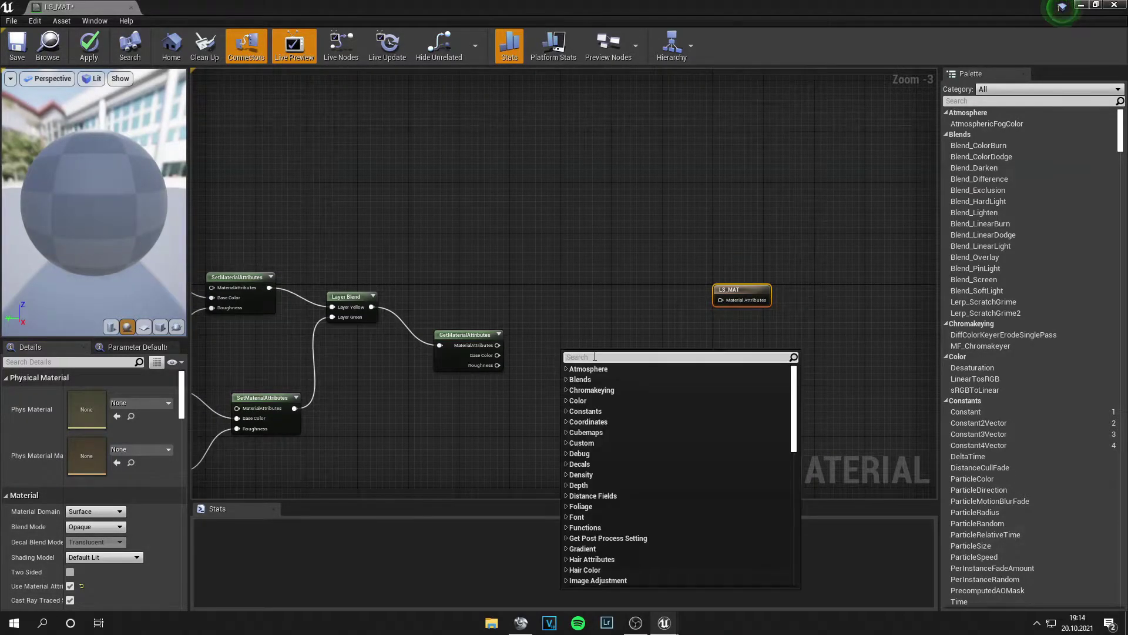
pyautogui.write('virtua')
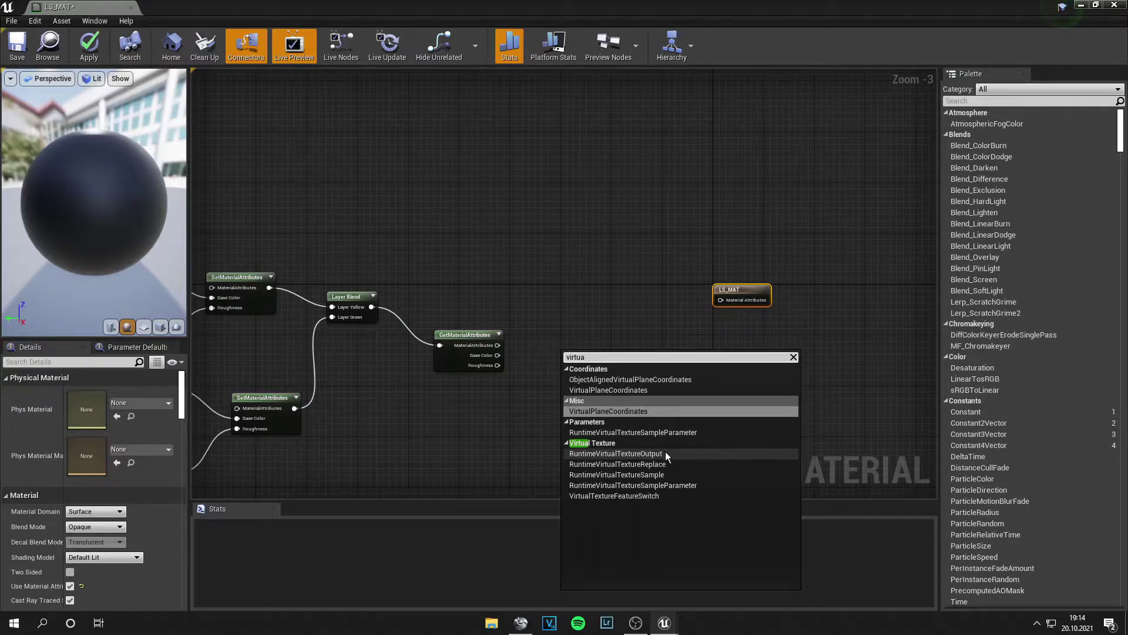
pyautogui.click(665, 451)
pyautogui.moveTo(661, 418); pyautogui.dragTo(746, 375)
# Connect GetMaterialAttributes' MaterialAttributes to LS_MAT, and its Base Color and Roughness to the matching Runtime Virtual Texture Output inputs.
pyautogui.scroll(2, 746, 375)
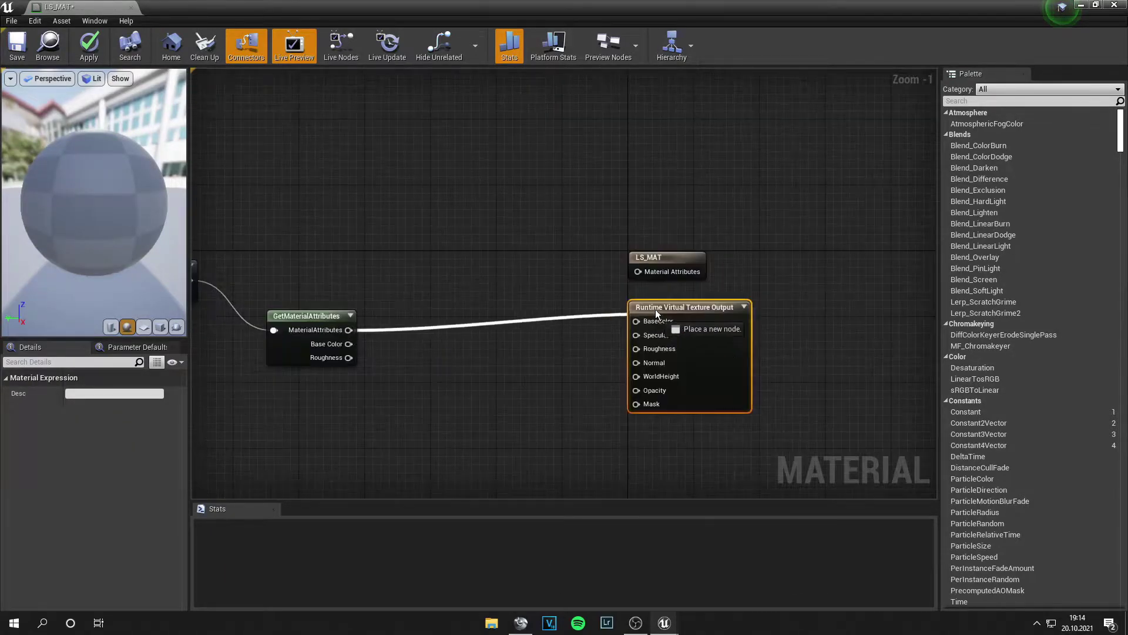
pyautogui.moveTo(654, 309); pyautogui.dragTo(653, 275)
pyautogui.moveTo(349, 344); pyautogui.dragTo(636, 321)
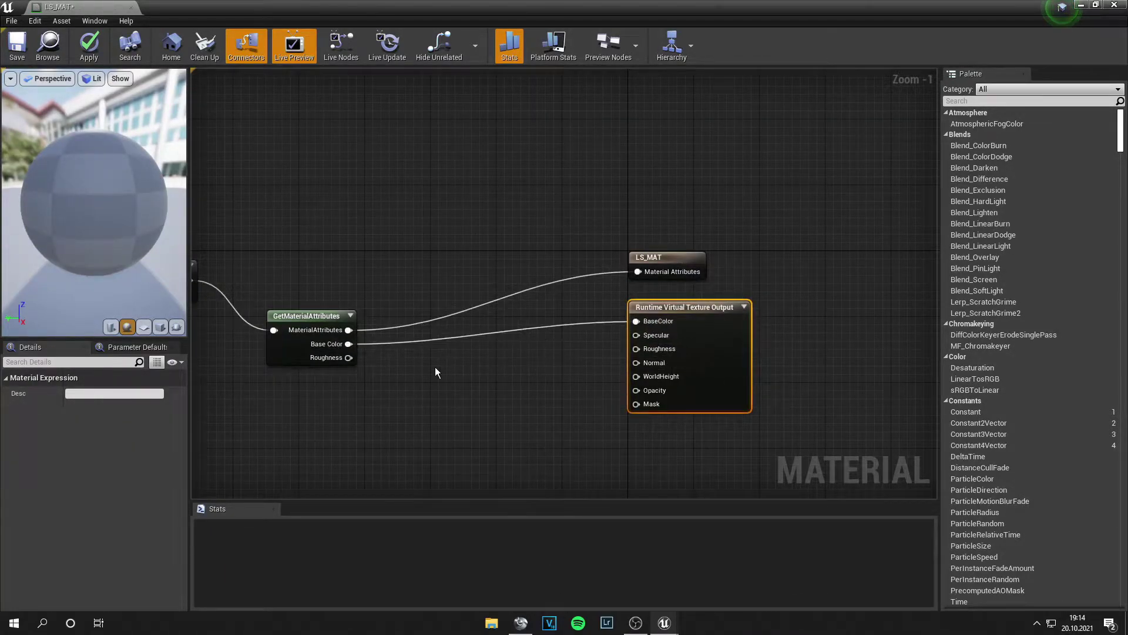
pyautogui.moveTo(349, 358); pyautogui.dragTo(636, 349)
# Add a WorldPosition node below the GetMaterialAttributes node.
pyautogui.moveTo(286, 398); pyautogui.dragTo(399, 379, button='right')
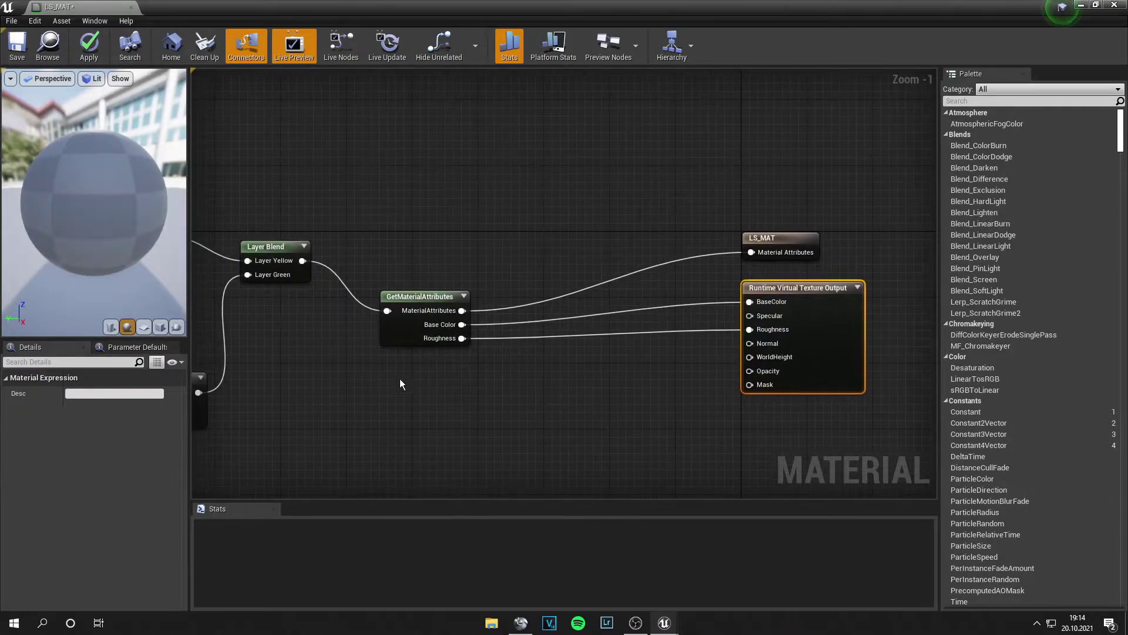
pyautogui.rightClick(401, 376)
pyautogui.write('world')
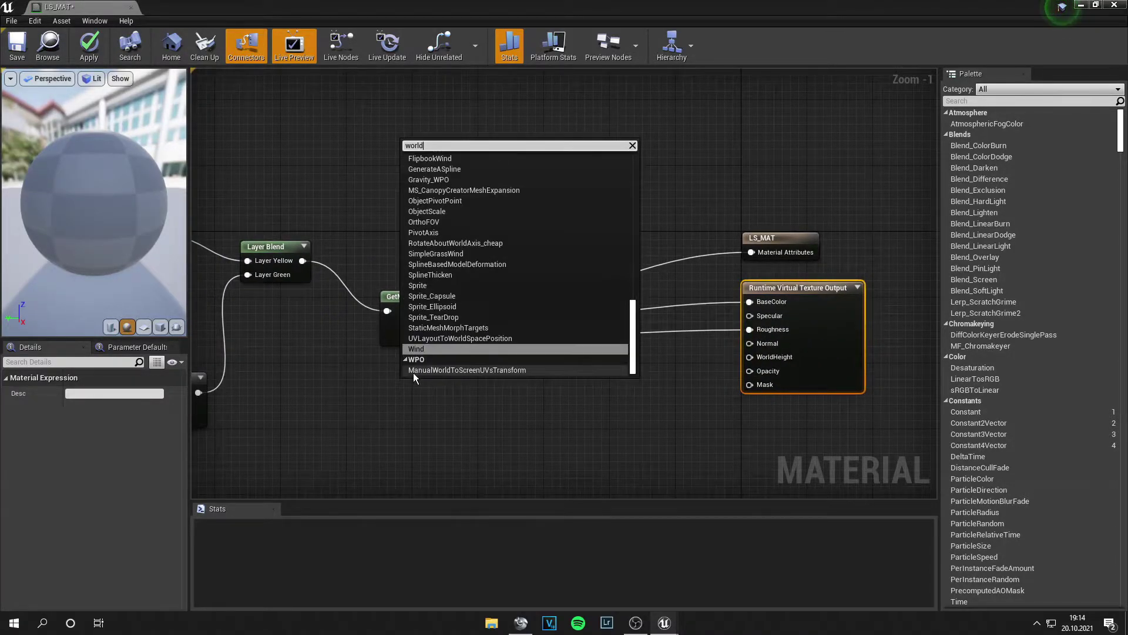
pyautogui.write('pos')
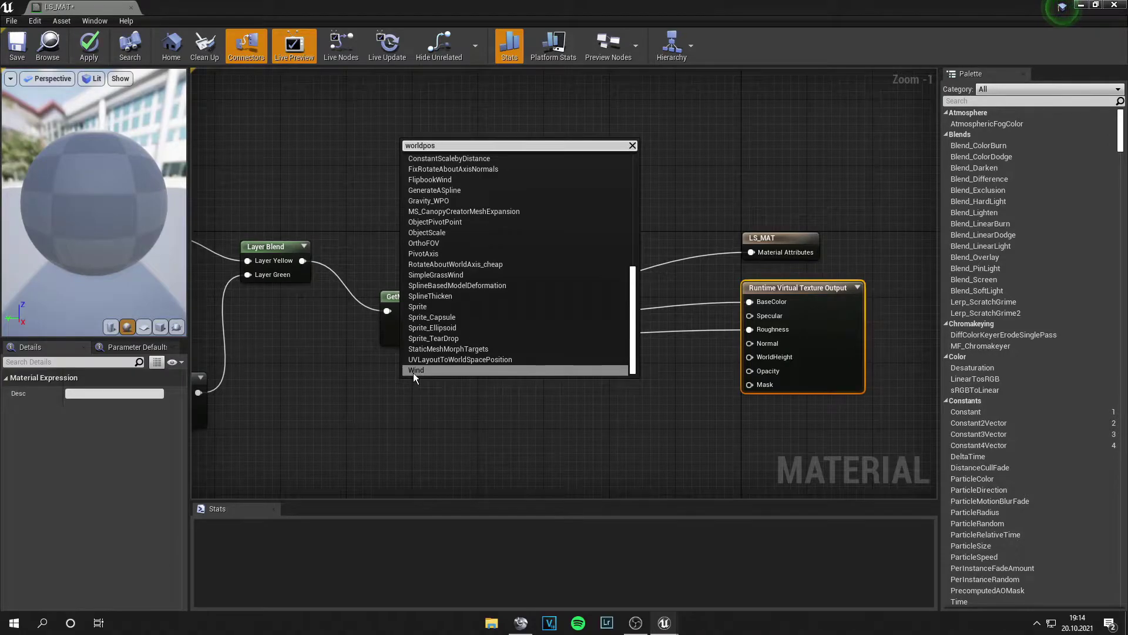
pyautogui.scroll(4, 468, 325)
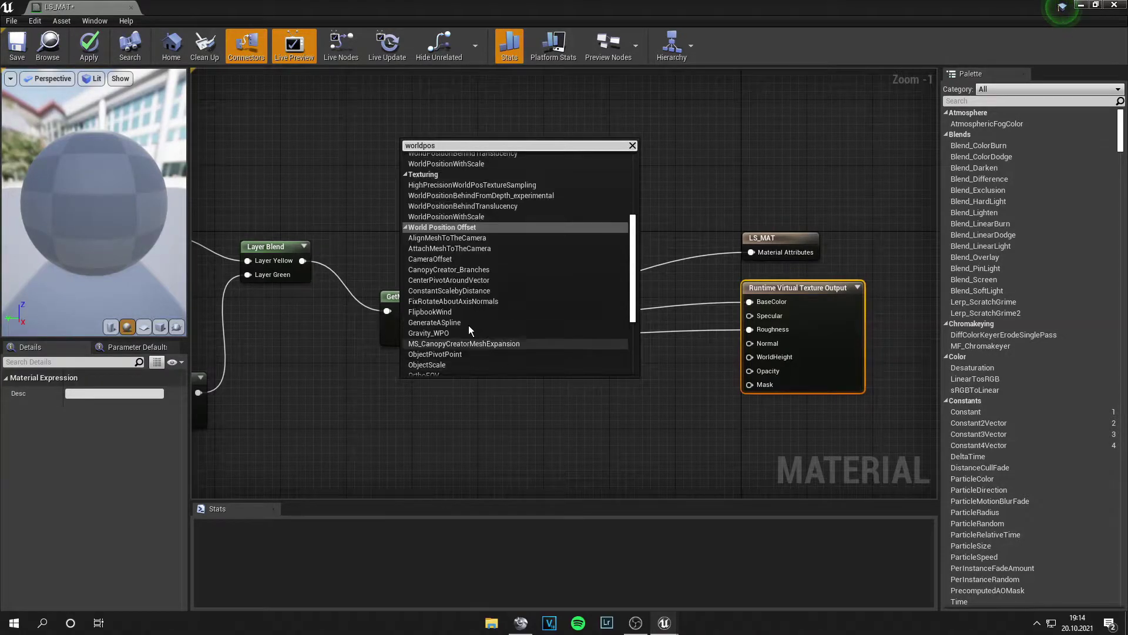
pyautogui.scroll(5, 453, 294)
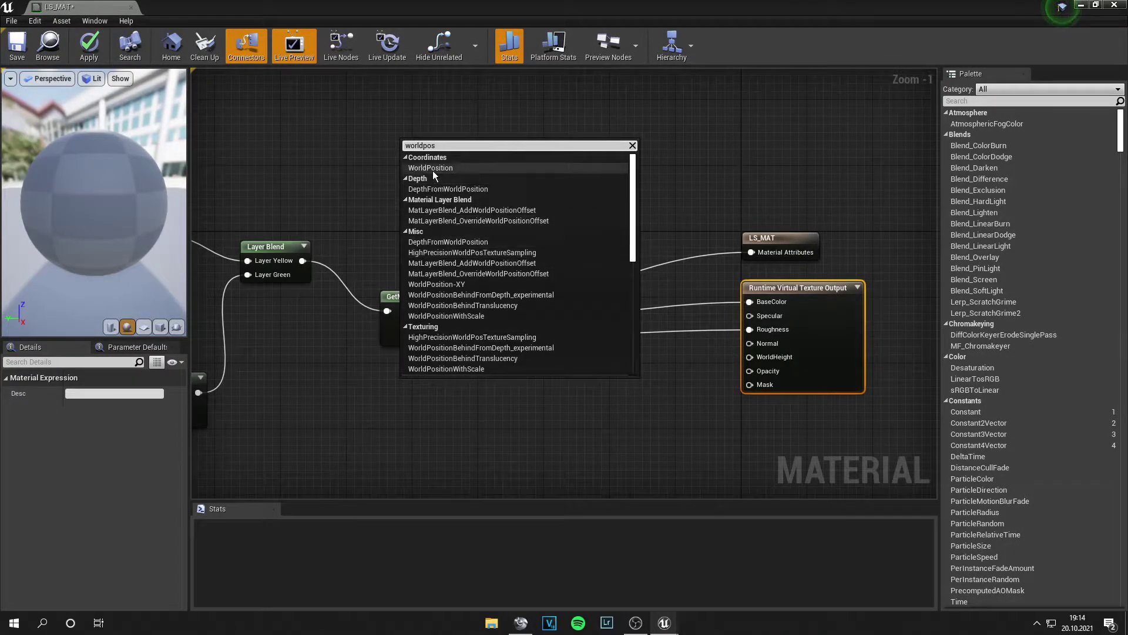
pyautogui.click(433, 172)
# Add a ComponentMask node beside Absolute World Position and limit it to the B channel.
pyautogui.moveTo(447, 397); pyautogui.dragTo(340, 386, button='right')
pyautogui.rightClick(457, 391)
pyautogui.write('mask')
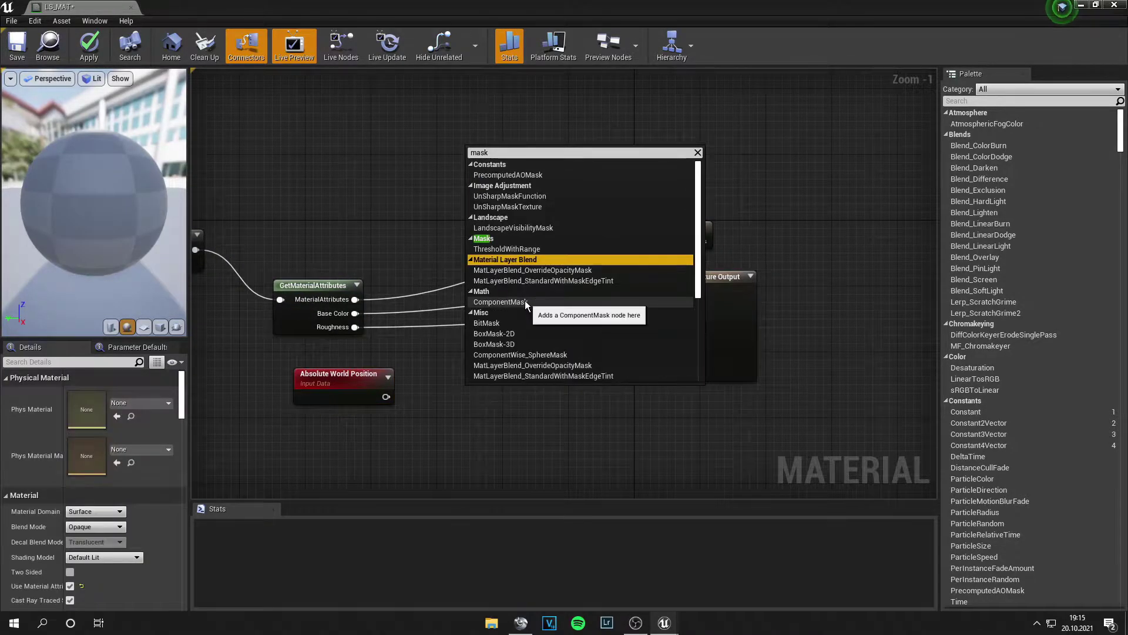
pyautogui.click(525, 302)
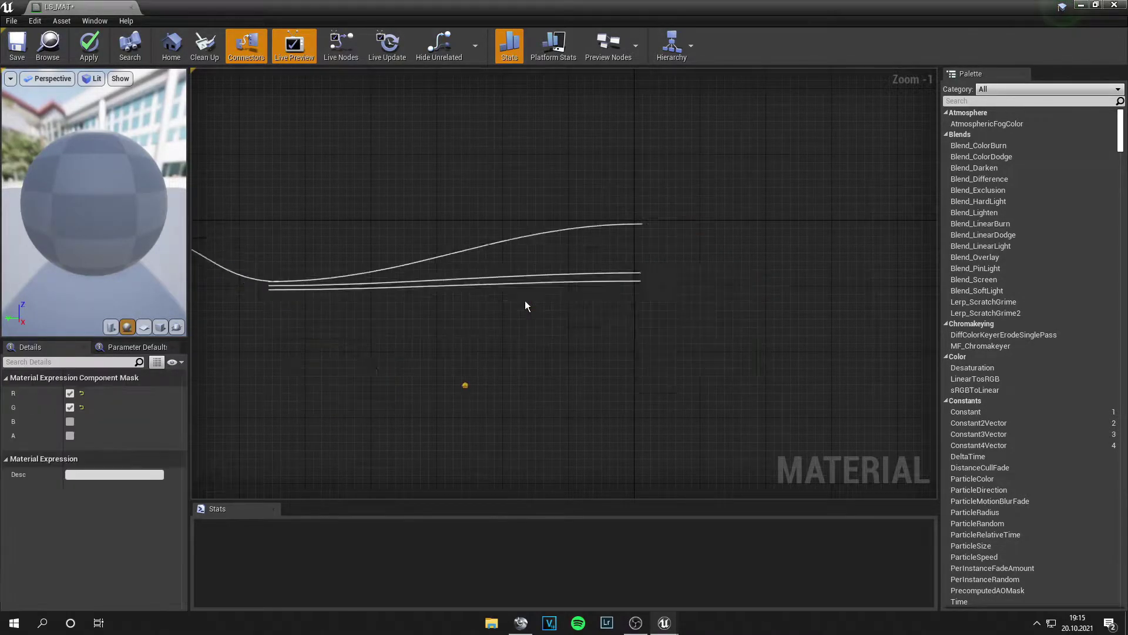
pyautogui.click(70, 407)
pyautogui.click(70, 393)
pyautogui.click(70, 422)
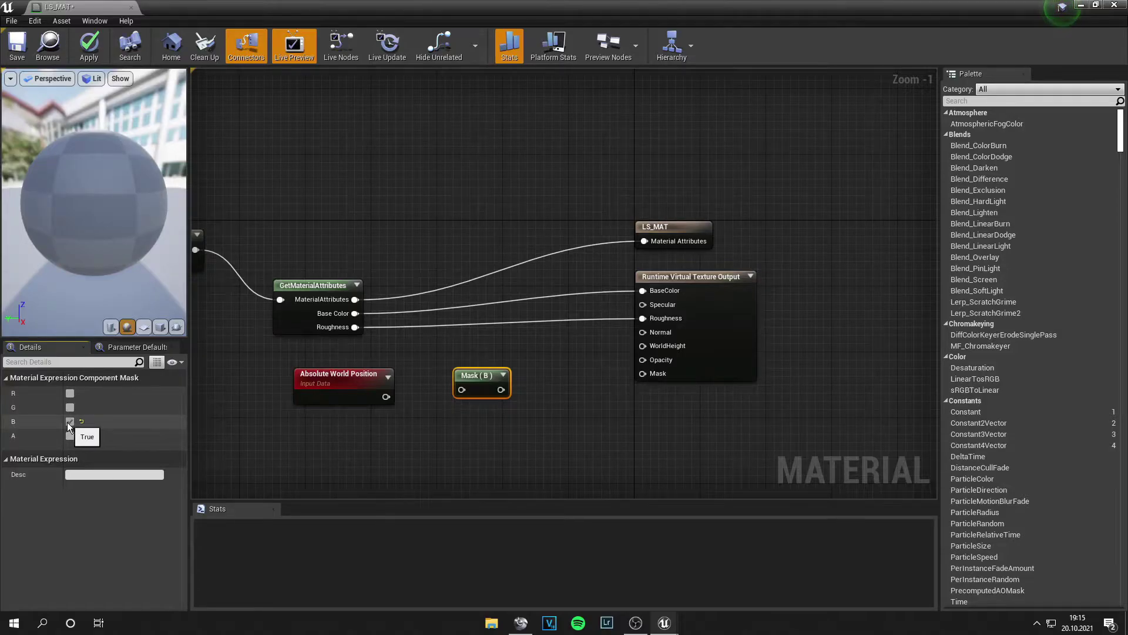
# Connect Absolute World Position through the B mask to the WorldHeight input of Runtime Virtual Texture Output.
pyautogui.moveTo(385, 396); pyautogui.dragTo(474, 390)
pyautogui.click(459, 390)
pyautogui.moveTo(386, 397); pyautogui.dragTo(647, 376)
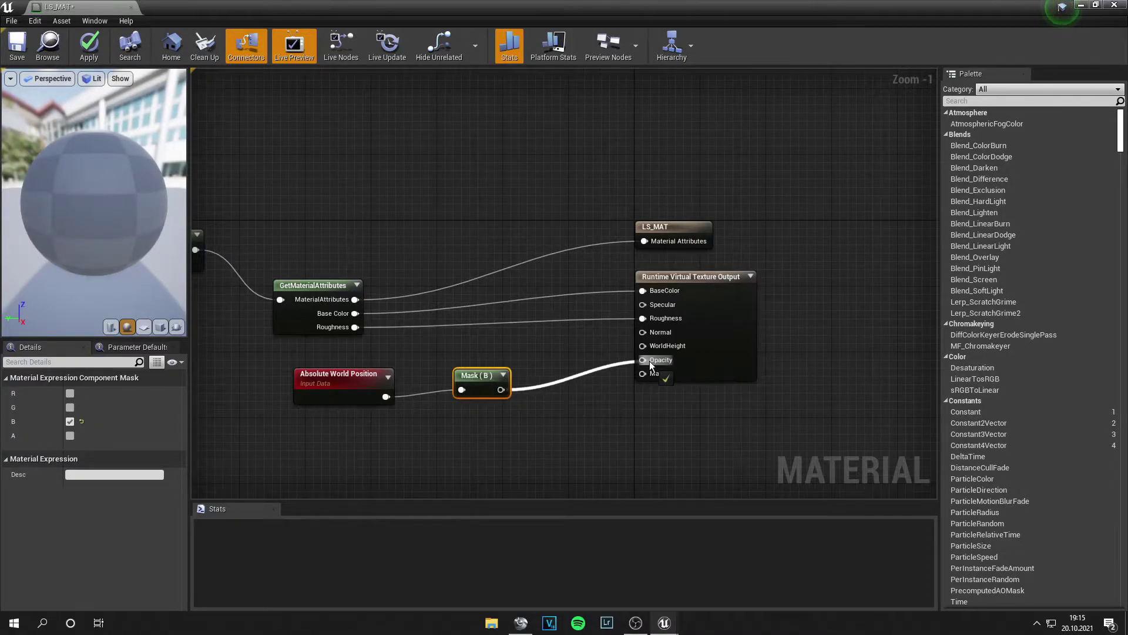
pyautogui.moveTo(650, 361); pyautogui.dragTo(648, 348)
# Examine the node network from the layer colours through to the material and virtual texture outputs.
pyautogui.scroll(-4, 642, 393)
pyautogui.moveTo(627, 415); pyautogui.dragTo(676, 407, button='right')
pyautogui.scroll(2, 677, 406)
pyautogui.moveTo(770, 418); pyautogui.dragTo(646, 449, button='right')
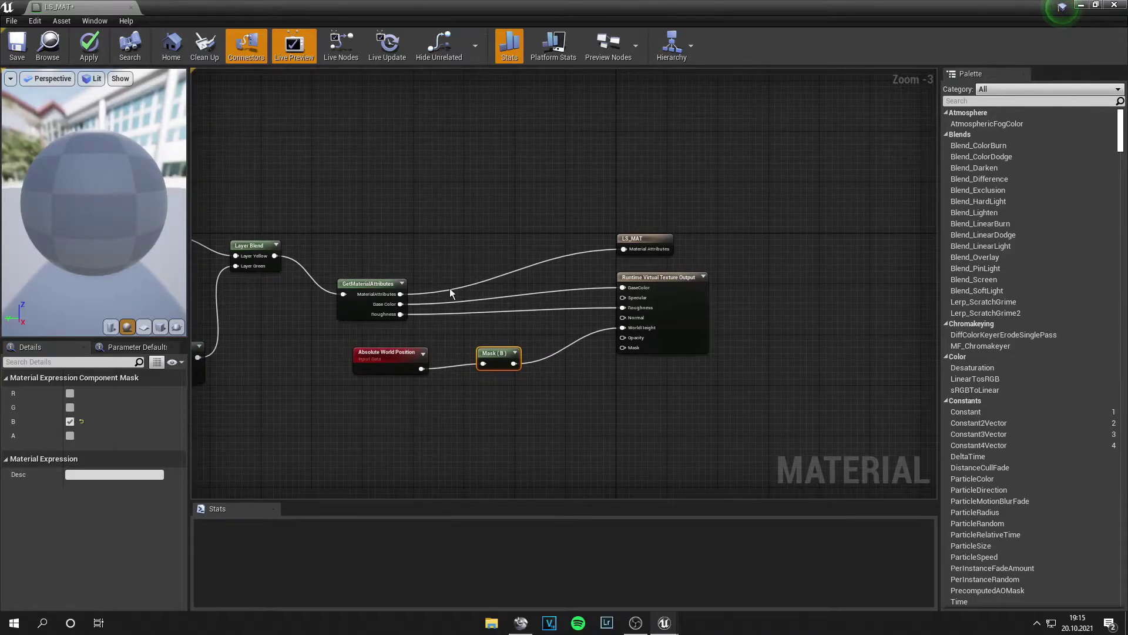
pyautogui.moveTo(335, 203); pyautogui.dragTo(573, 219, button='right')
pyautogui.moveTo(742, 210); pyautogui.dragTo(678, 193, button='right')
pyautogui.scroll(-1, 679, 193)
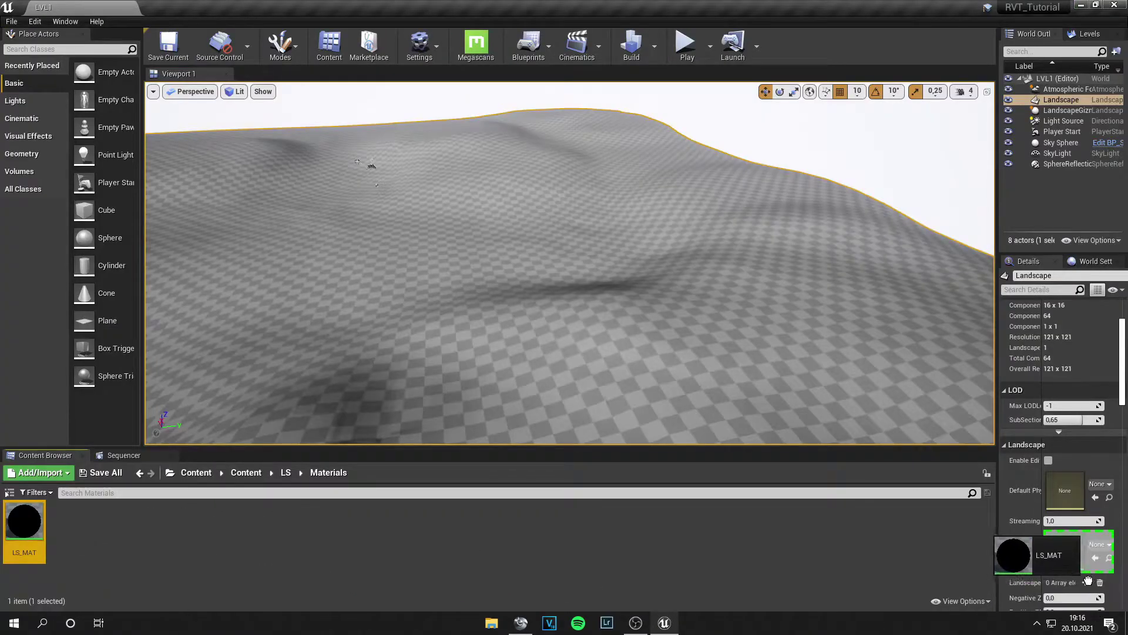
# Switch to landscape painting and create the weight-blended layer info Yellow_LayerInfo for the Yellow layer in LVL1_sharedassets.
pyautogui.moveTo(696, 339); pyautogui.dragTo(686, 328, button='right')
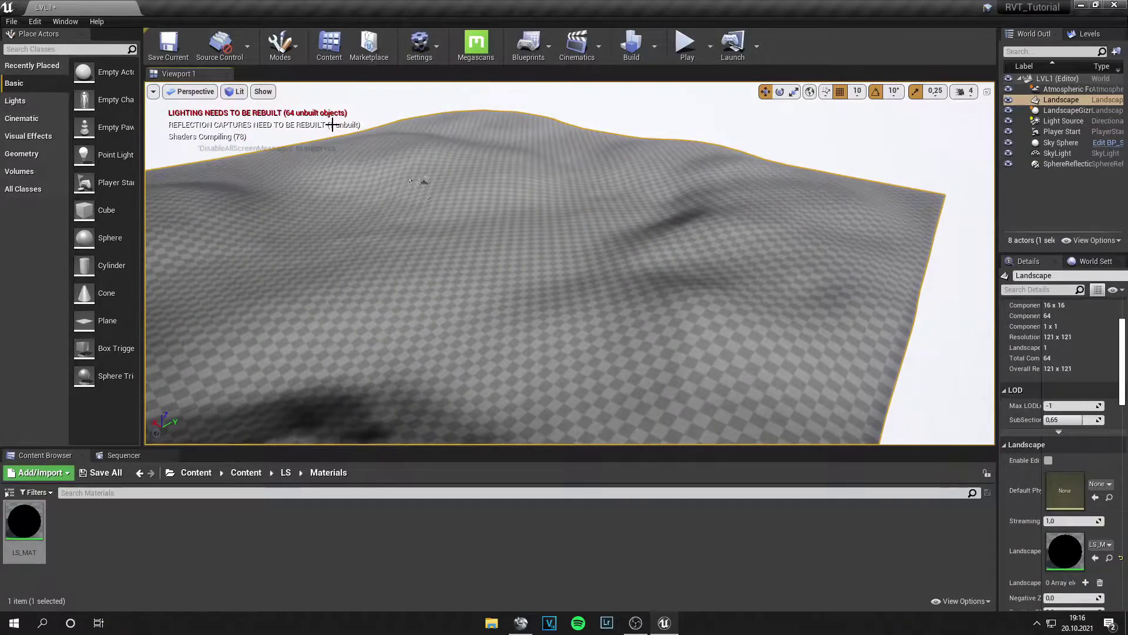
pyautogui.click(280, 46)
pyautogui.click(308, 99)
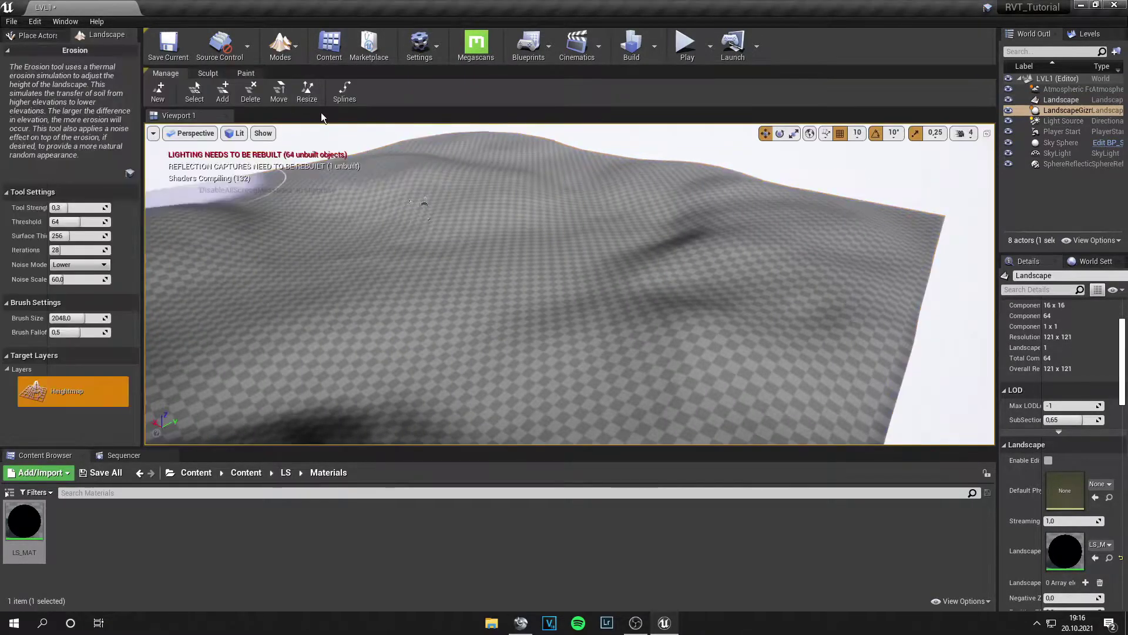
pyautogui.click(245, 73)
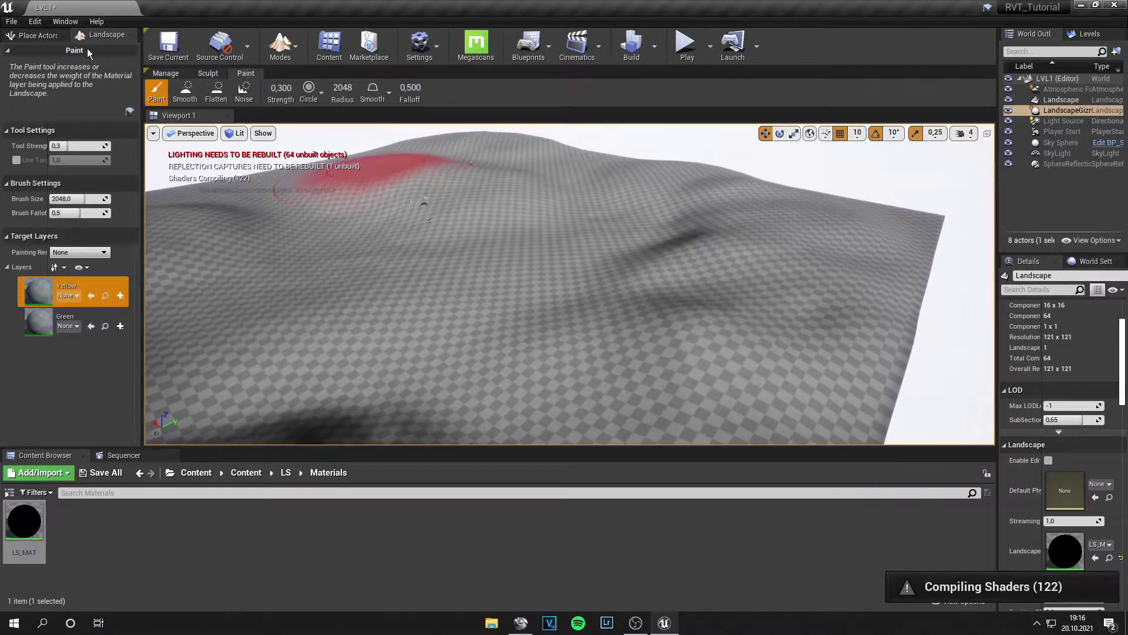
pyautogui.click(119, 294)
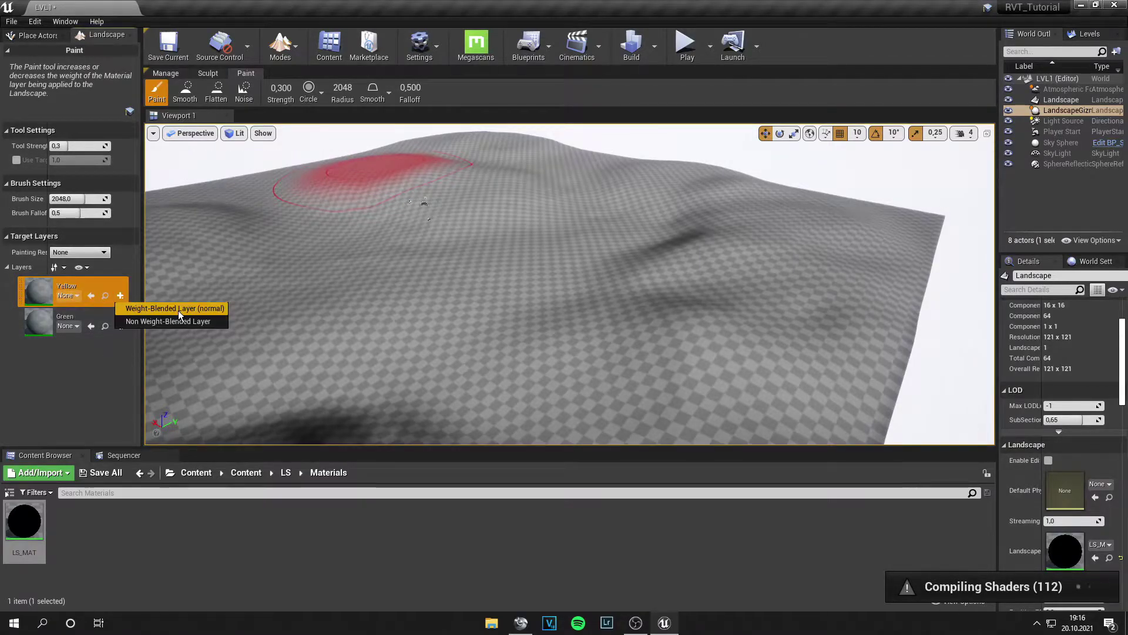
pyautogui.click(178, 310)
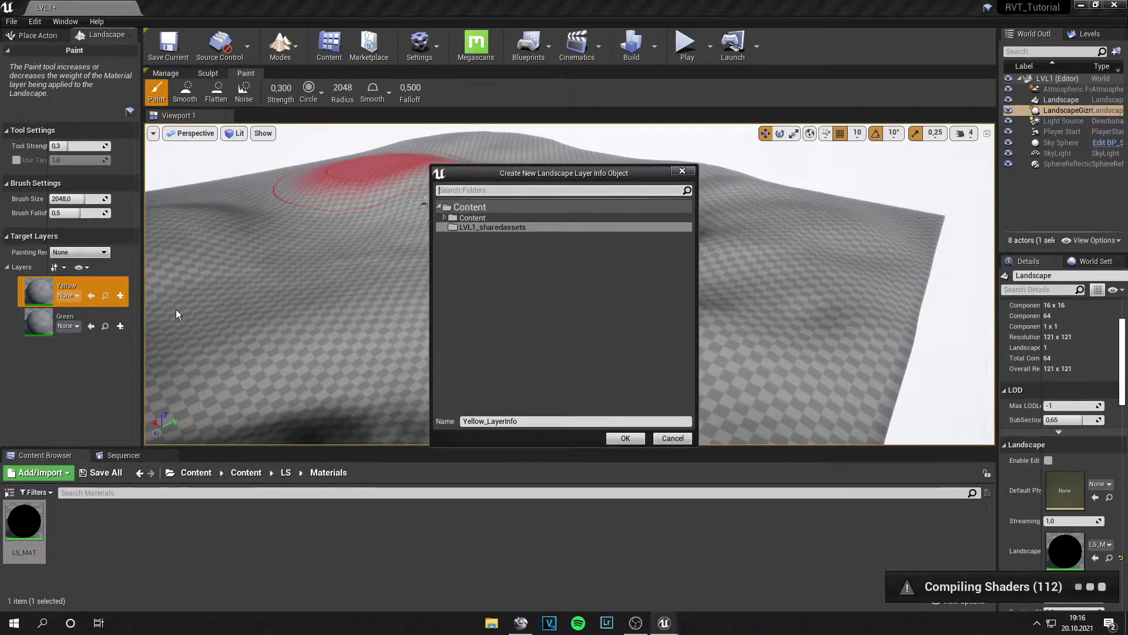
pyautogui.click(613, 440)
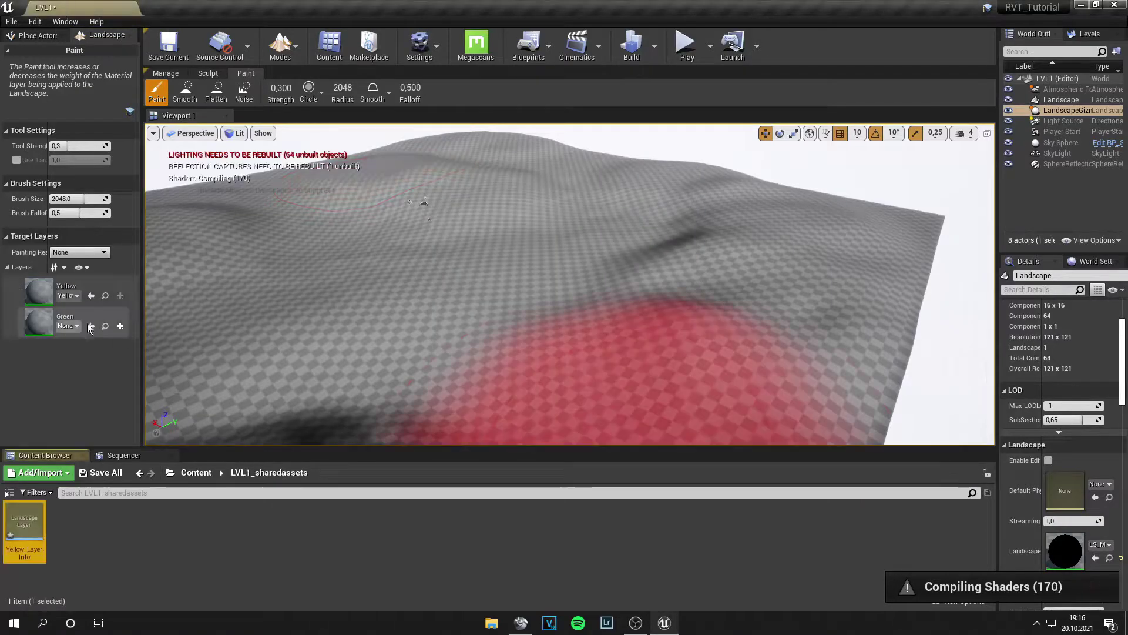
# Create the weight-blended layer info Green_LayerInfo for the Green layer in LVL1_sharedassets.
pyautogui.click(120, 326)
pyautogui.click(160, 340)
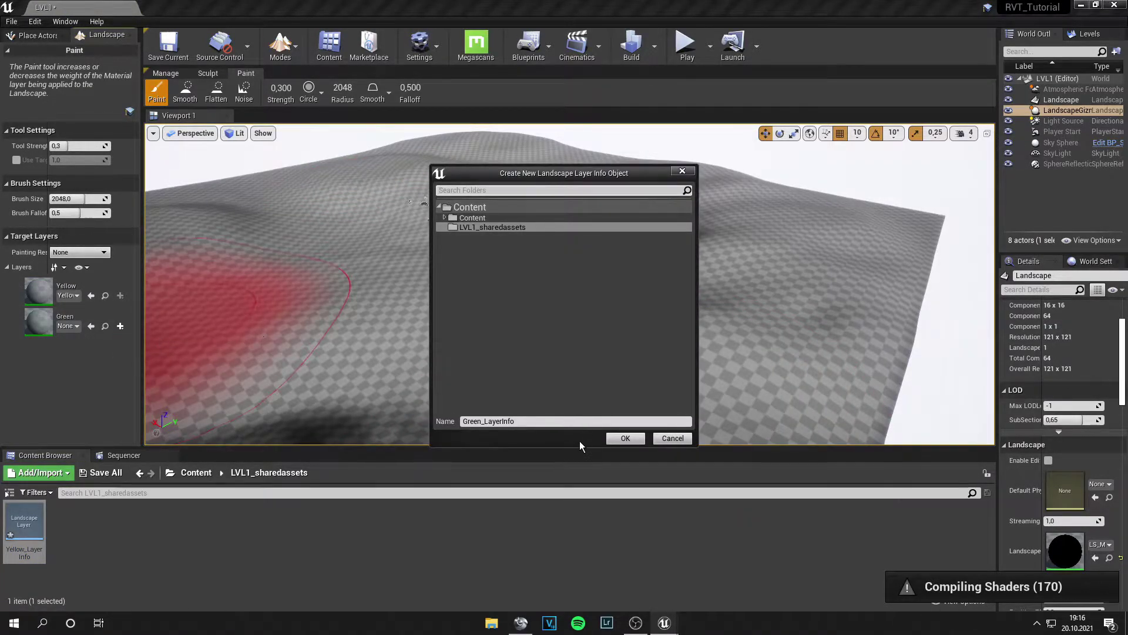
pyautogui.click(630, 438)
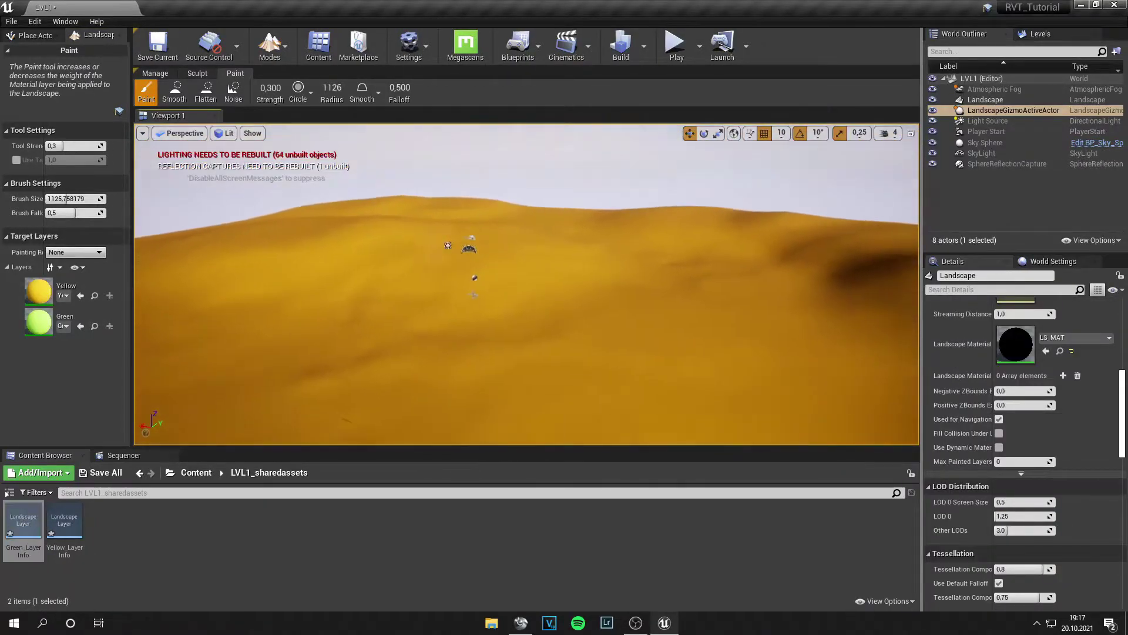
# Paint broad patches of the Green layer across the yellow landscape.
pyautogui.moveTo(699, 348); pyautogui.dragTo(747, 385, button='right')
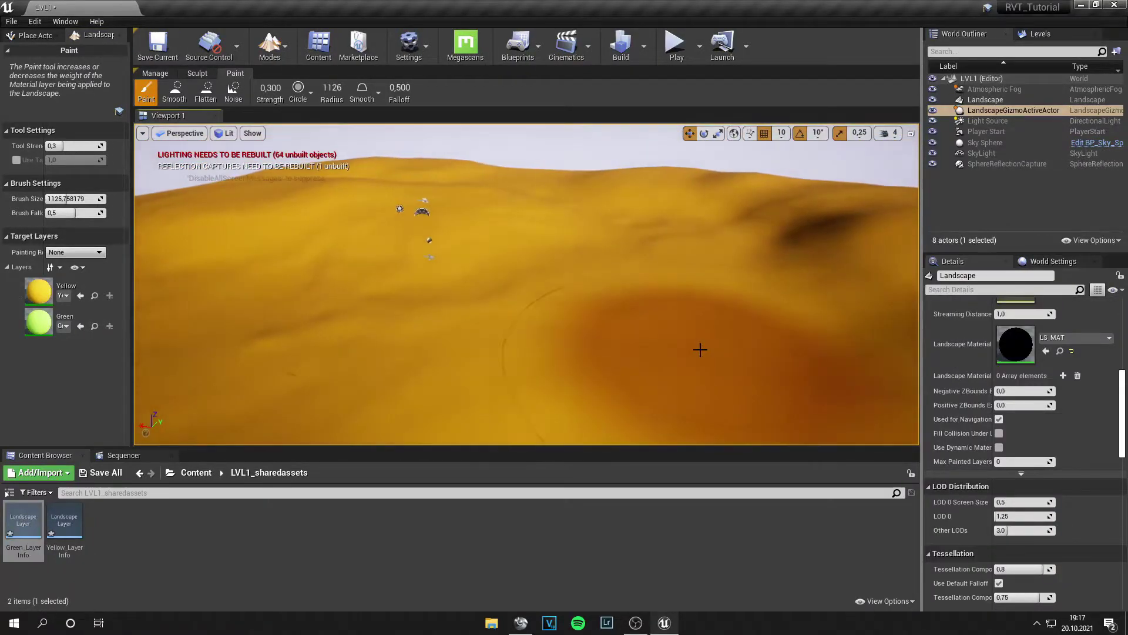
pyautogui.click(43, 323)
pyautogui.moveTo(483, 317)
pyautogui.mouseDown()
pyautogui.moveTo(549, 290)
pyautogui.moveTo(315, 222)
pyautogui.moveTo(265, 315)
pyautogui.moveTo(530, 212)
pyautogui.moveTo(486, 362)
pyautogui.mouseUp()
pyautogui.moveTo(393, 331)
pyautogui.mouseDown(button='right')
pyautogui.moveTo(329, 358)
pyautogui.moveTo(393, 330)
pyautogui.mouseUp(button='right')
pyautogui.press('s')
pyautogui.moveTo(392, 332)
pyautogui.mouseDown()
pyautogui.moveTo(410, 347)
pyautogui.moveTo(625, 307)
pyautogui.moveTo(523, 262)
pyautogui.moveTo(198, 248)
pyautogui.moveTo(522, 166)
pyautogui.mouseUp()
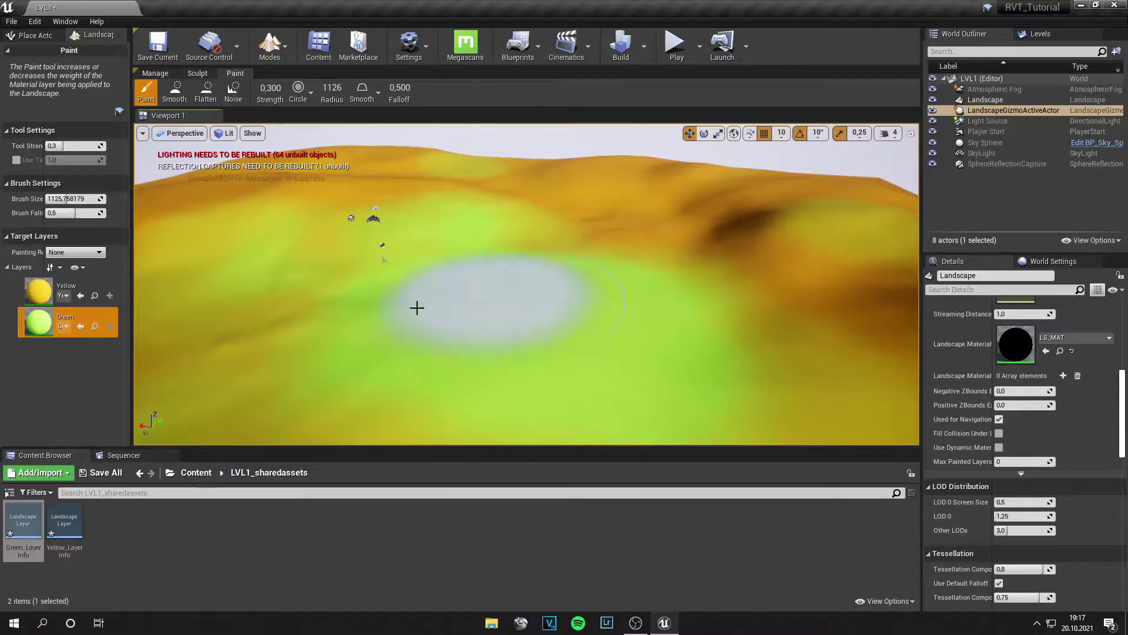
pyautogui.moveTo(415, 308); pyautogui.dragTo(228, 338)
pyautogui.moveTo(513, 378)
pyautogui.mouseDown(button='right')
pyautogui.moveTo(376, 376)
pyautogui.moveTo(447, 359)
pyautogui.moveTo(446, 376)
pyautogui.moveTo(346, 382)
pyautogui.moveTo(461, 382)
pyautogui.moveTo(508, 350)
pyautogui.moveTo(453, 376)
pyautogui.moveTo(456, 350)
pyautogui.mouseUp(button='right')
pyautogui.press('w')
pyautogui.press('w')
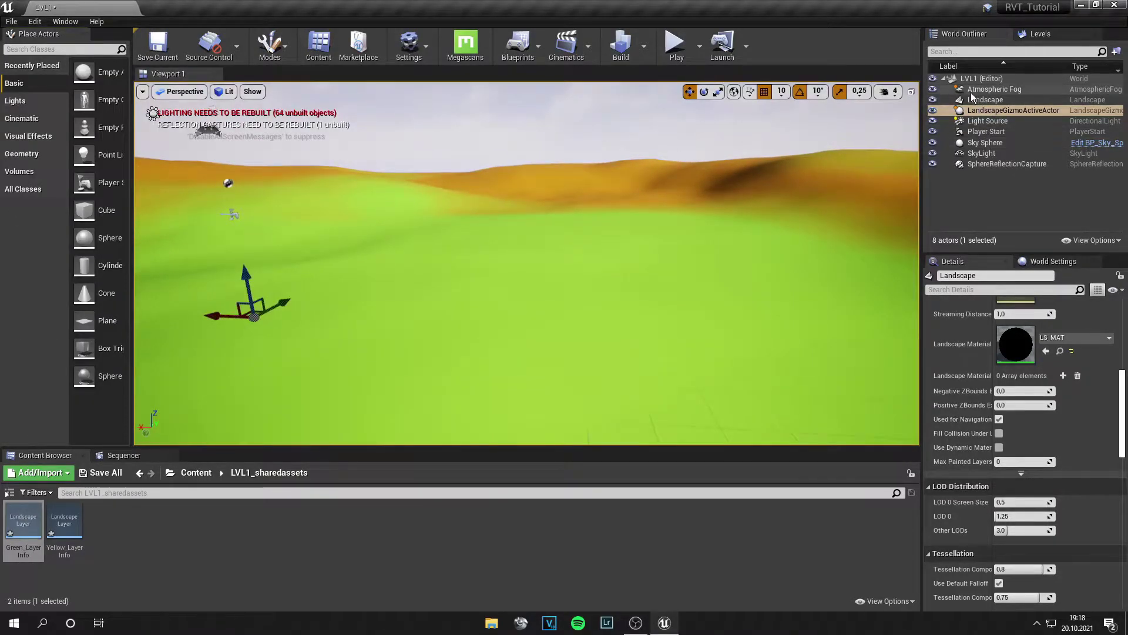
# Place a basic Cube from the actor list onto the green-painted area of the landscape.
pyautogui.click(62, 122)
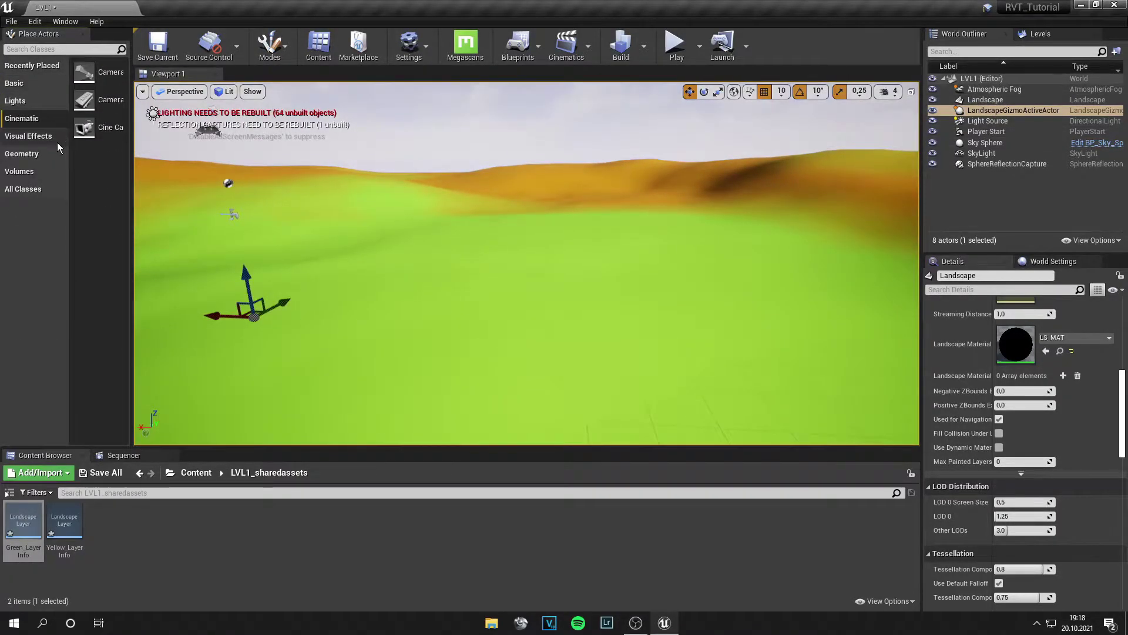
pyautogui.click(53, 153)
pyautogui.click(46, 83)
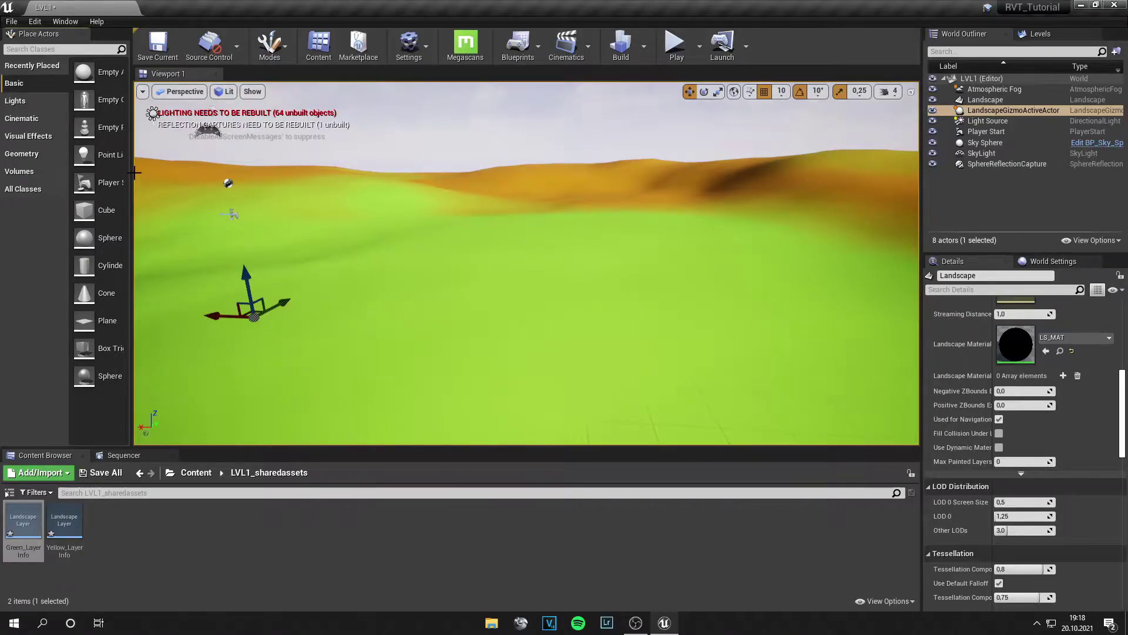
pyautogui.moveTo(136, 178); pyautogui.dragTo(213, 177)
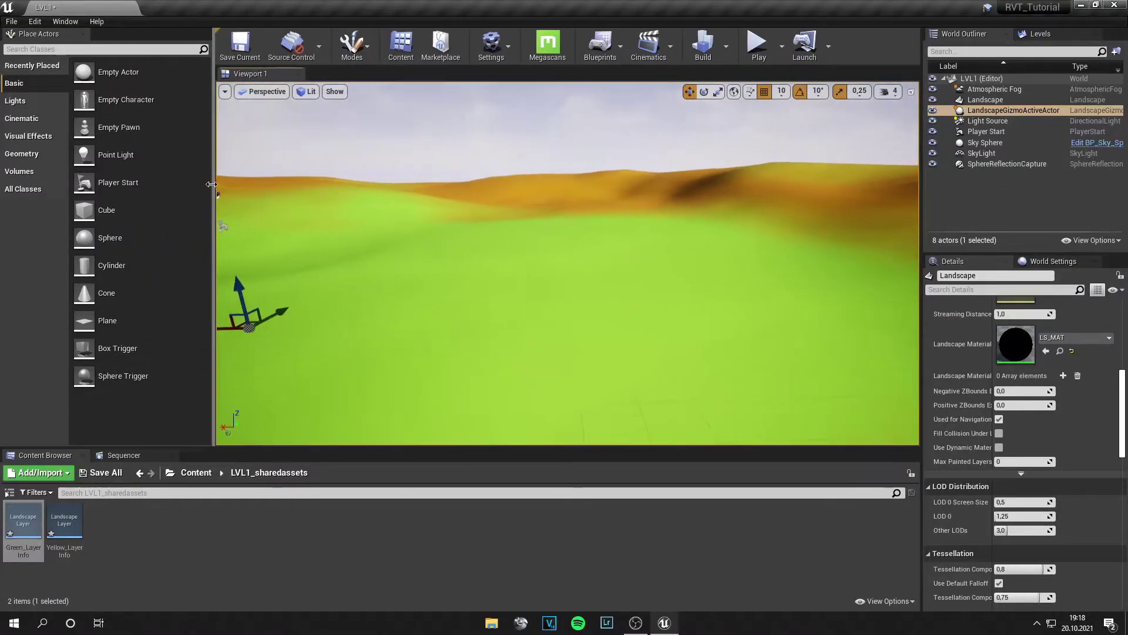
pyautogui.moveTo(144, 217); pyautogui.dragTo(500, 303)
pyautogui.moveTo(500, 304); pyautogui.dragTo(480, 318, button='right')
pyautogui.press('w')
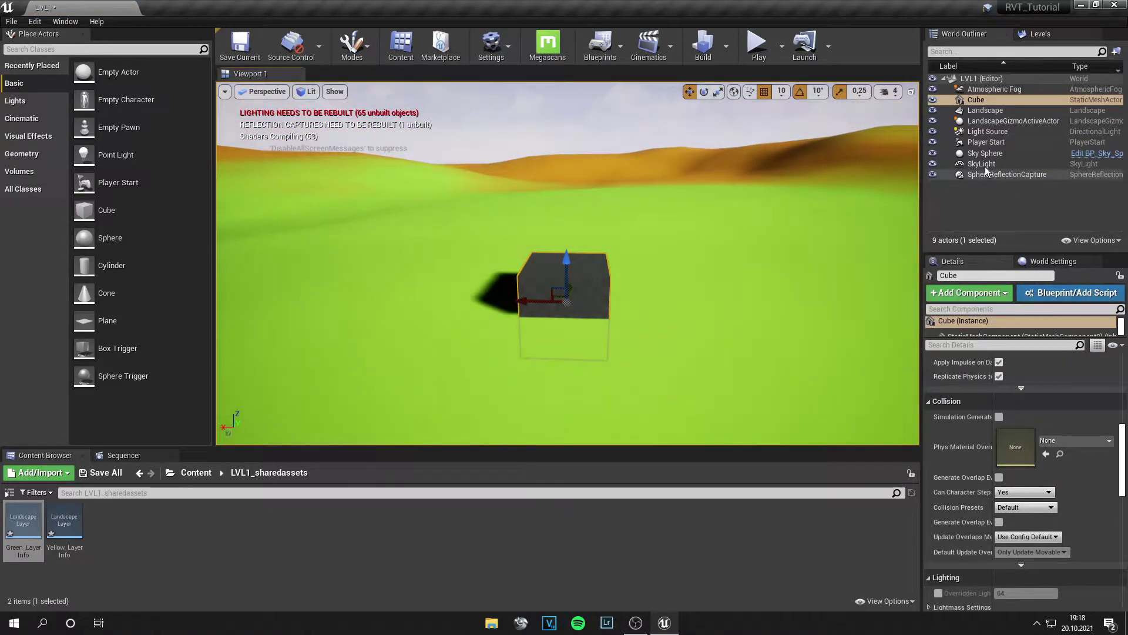
# Set the cube's scale to 2 on the X, Y and Z axes.
pyautogui.scroll(8, 968, 376)
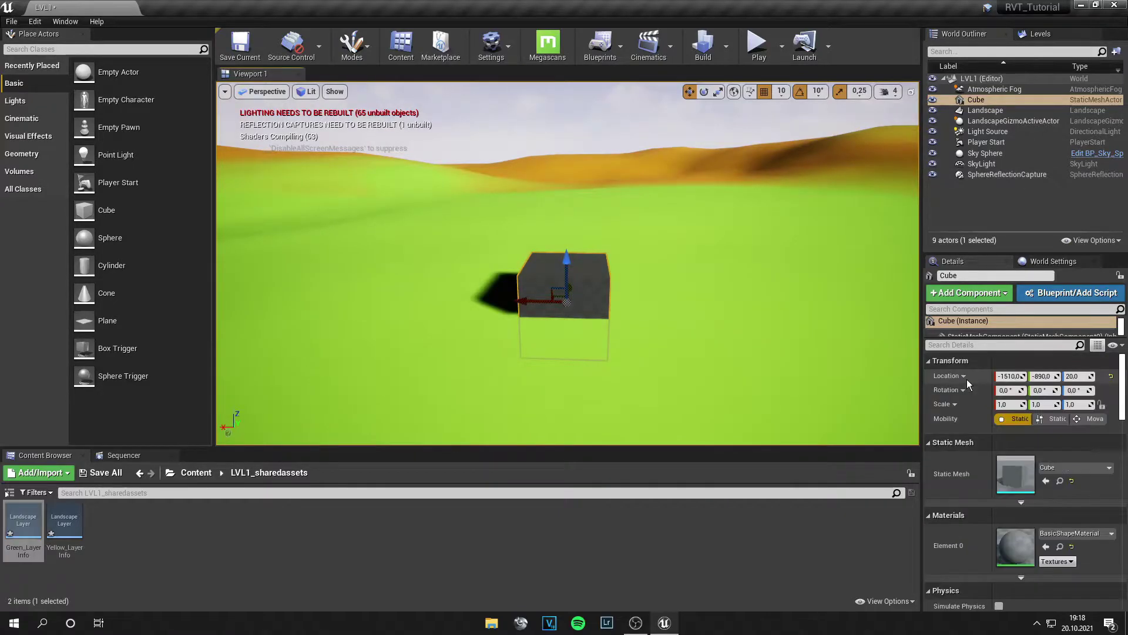
pyautogui.click(1006, 404)
pyautogui.write('2')
pyautogui.press('Tab')
pyautogui.write('2')
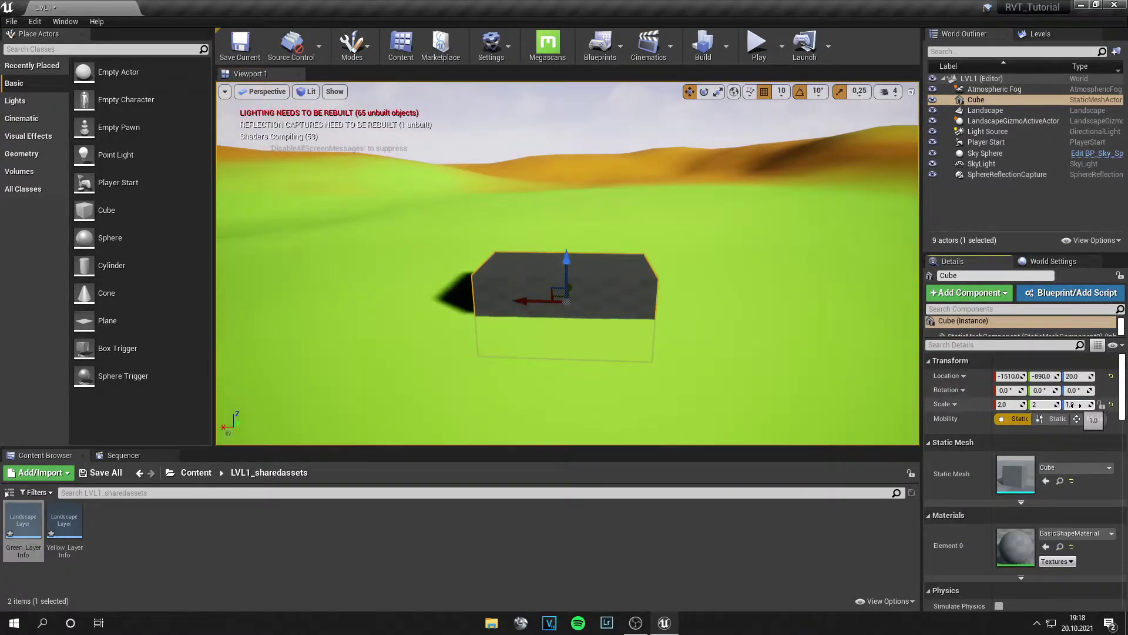
pyautogui.press('Tab')
pyautogui.write('2')
pyautogui.press('Return')
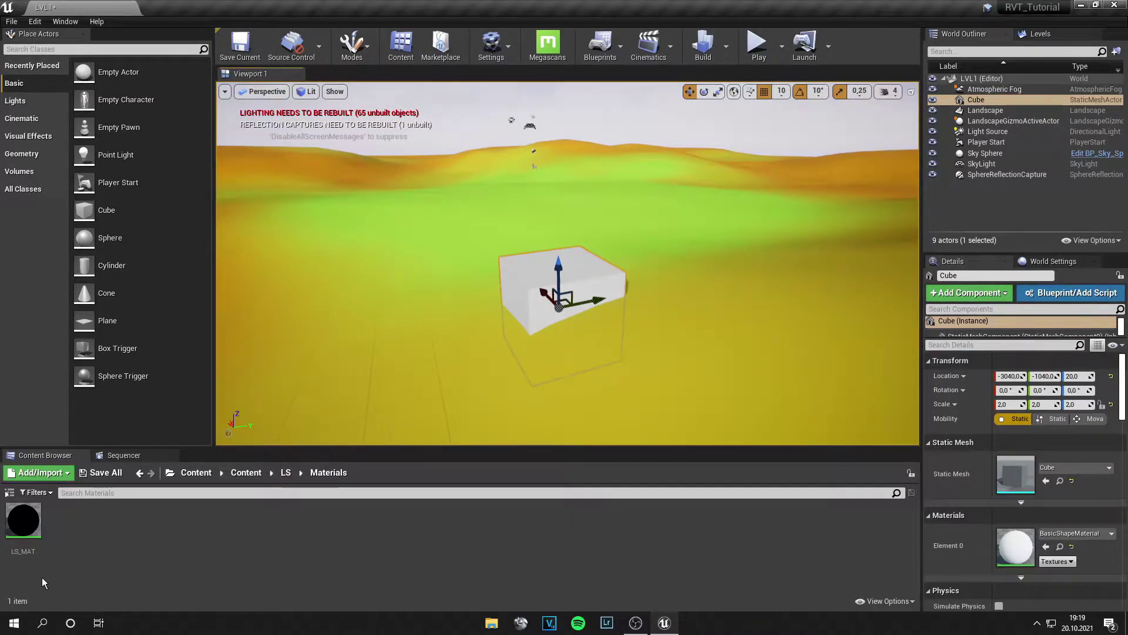
# Create a new material named OBJ_MAT in the LS Materials folder.
pyautogui.rightClick(150, 529)
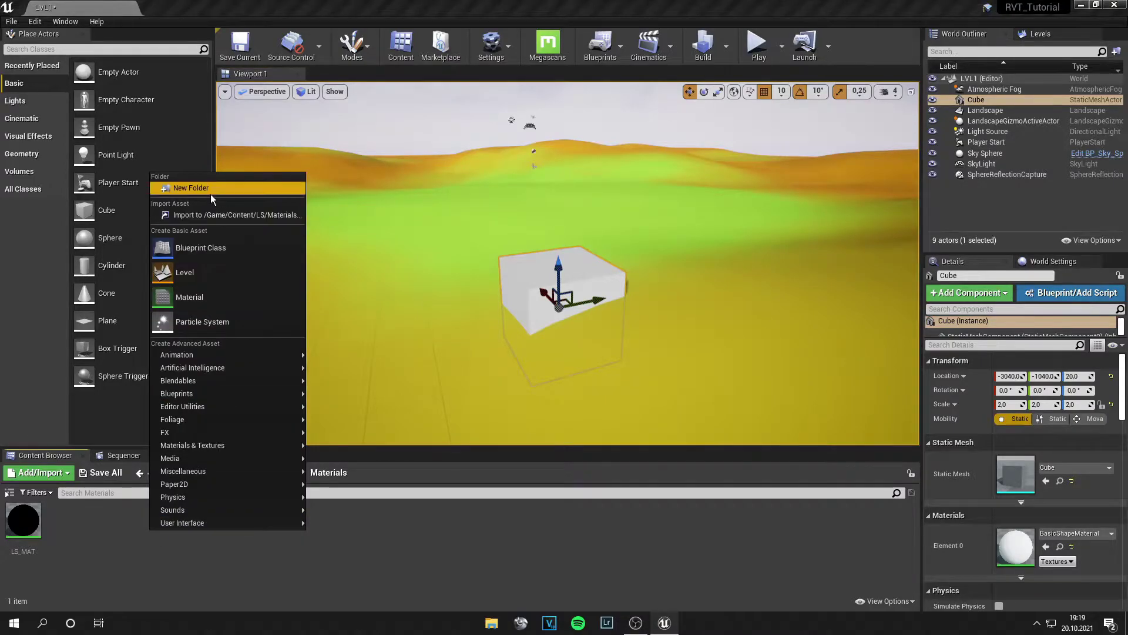
pyautogui.click(189, 297)
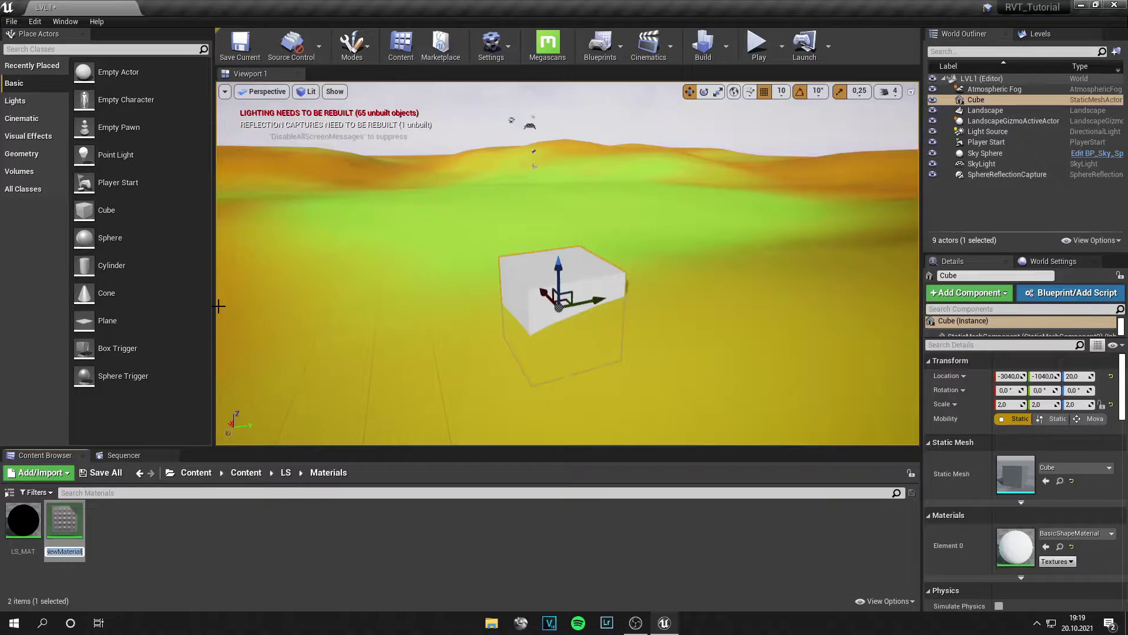
pyautogui.write('OBJ')
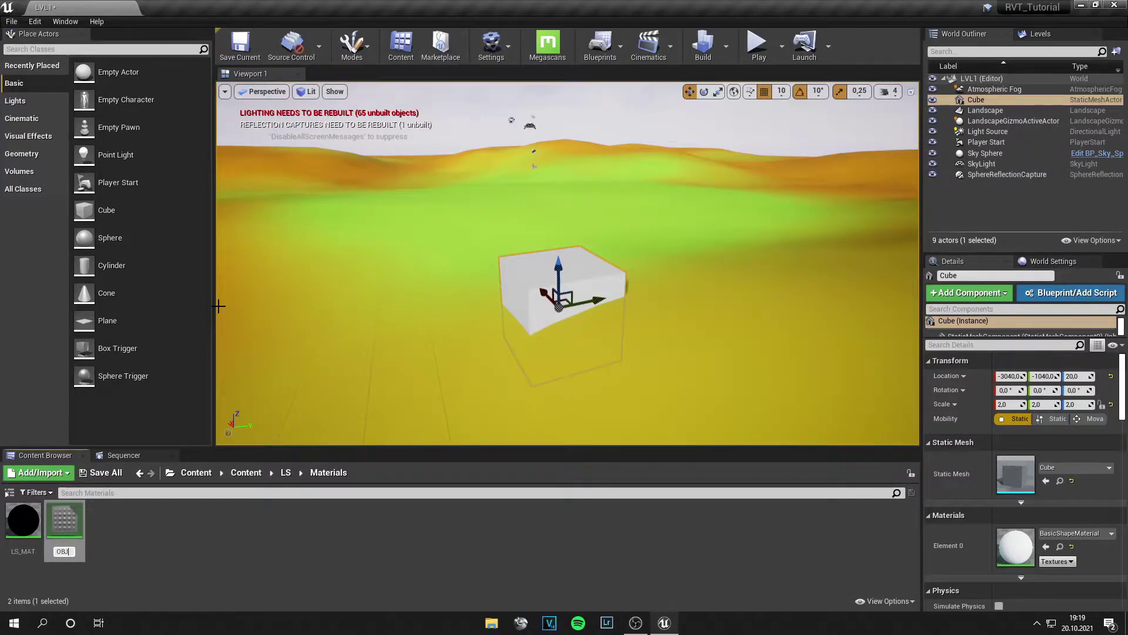
pyautogui.write('_Ma')
pyautogui.press('BackSpace')
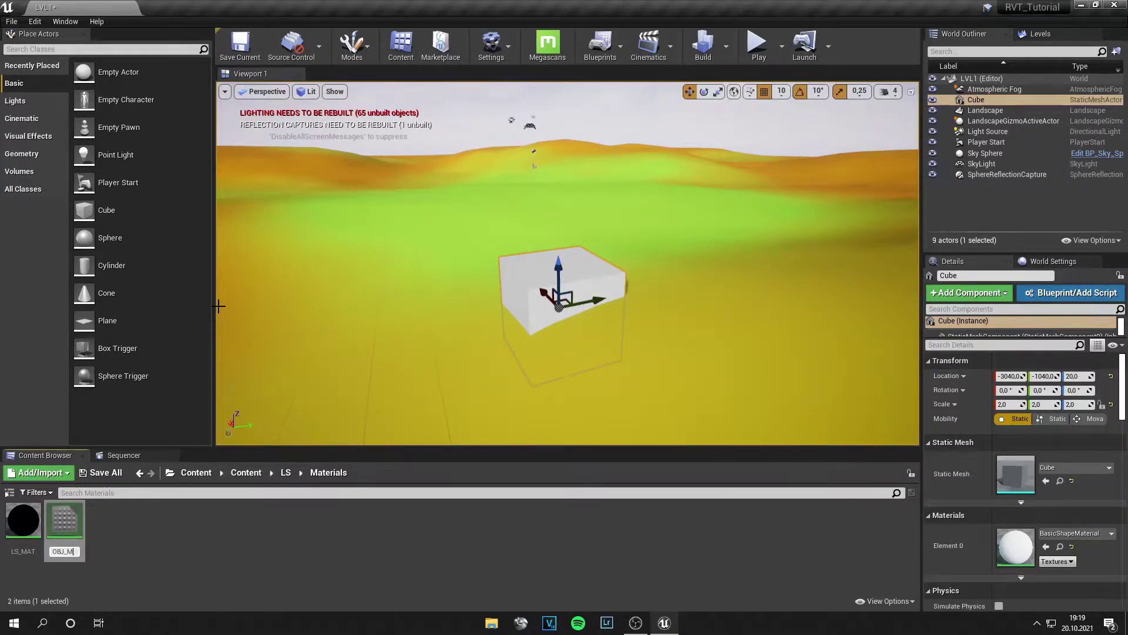
pyautogui.press('Return')
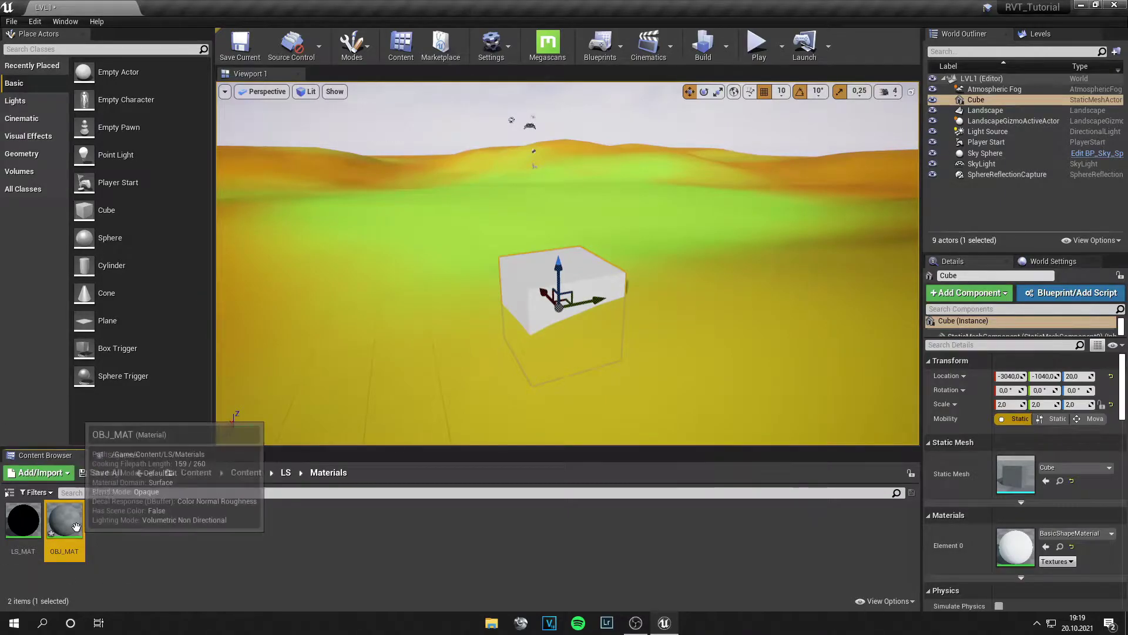
# Open OBJ_MAT for editing and add a RuntimeVirtualTextureSample node well away from the material's main node.
pyautogui.doubleClick(65, 520)
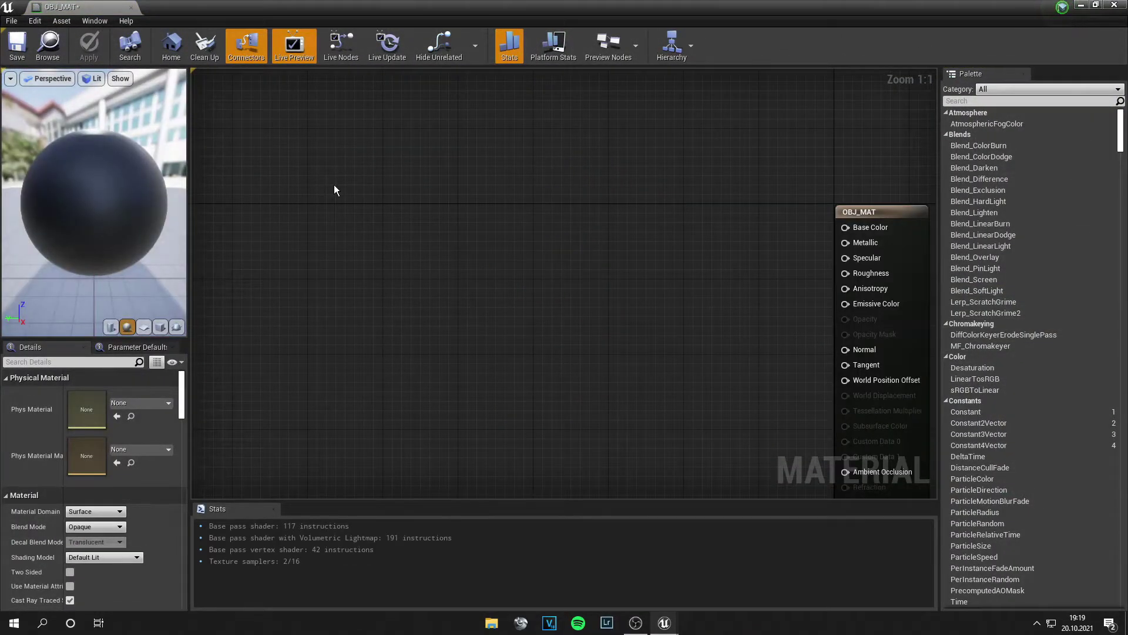
pyautogui.rightClick(334, 186)
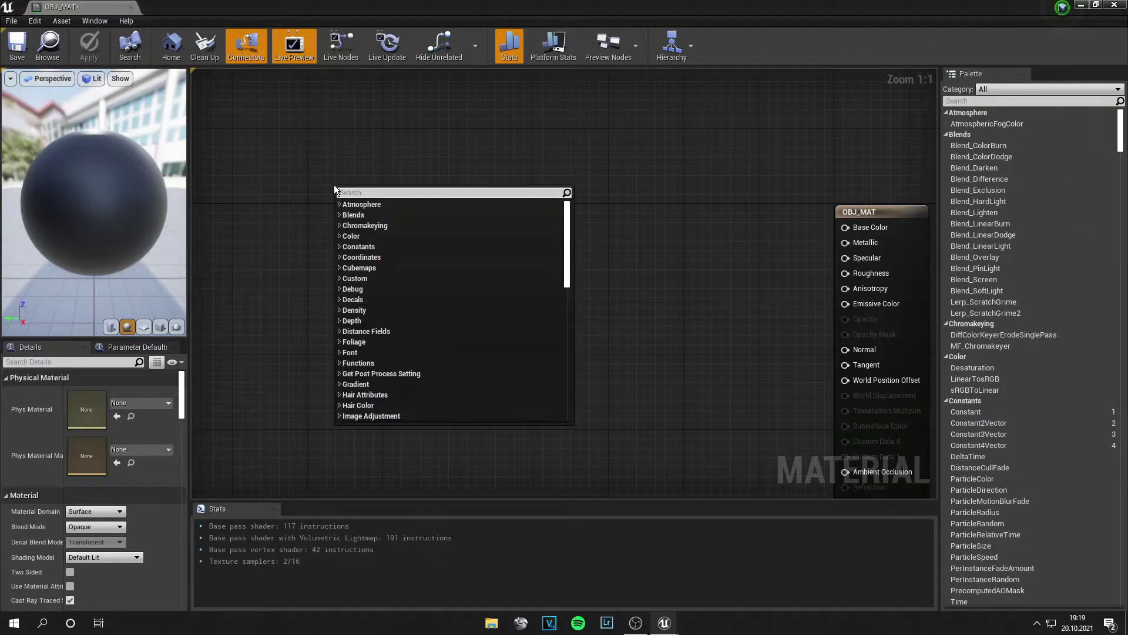
pyautogui.write('virtual')
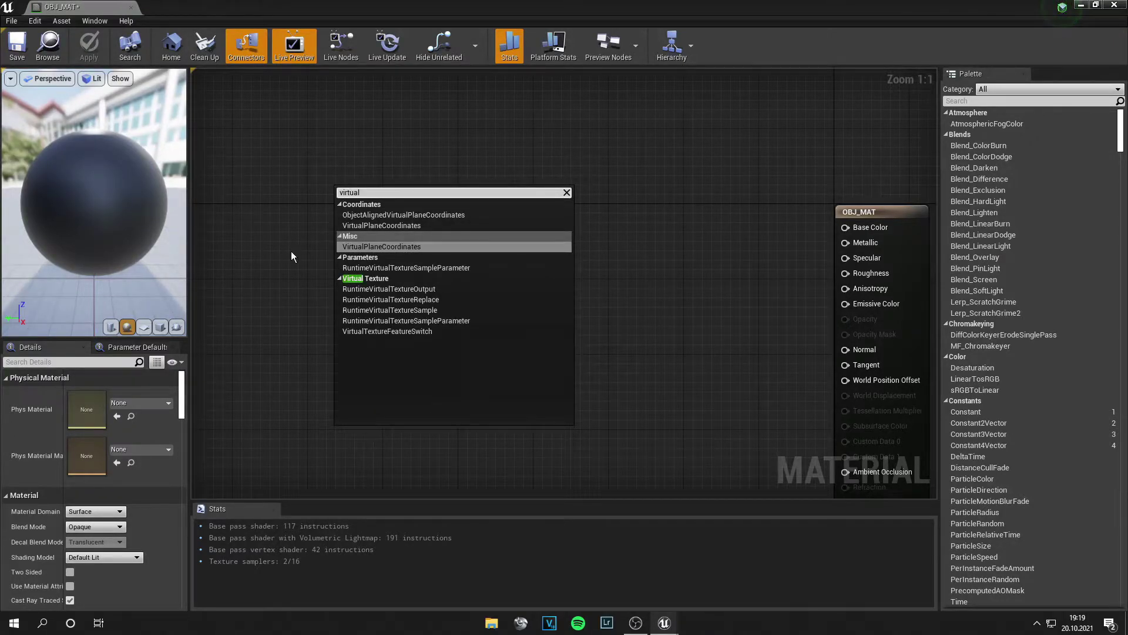
pyautogui.click(408, 310)
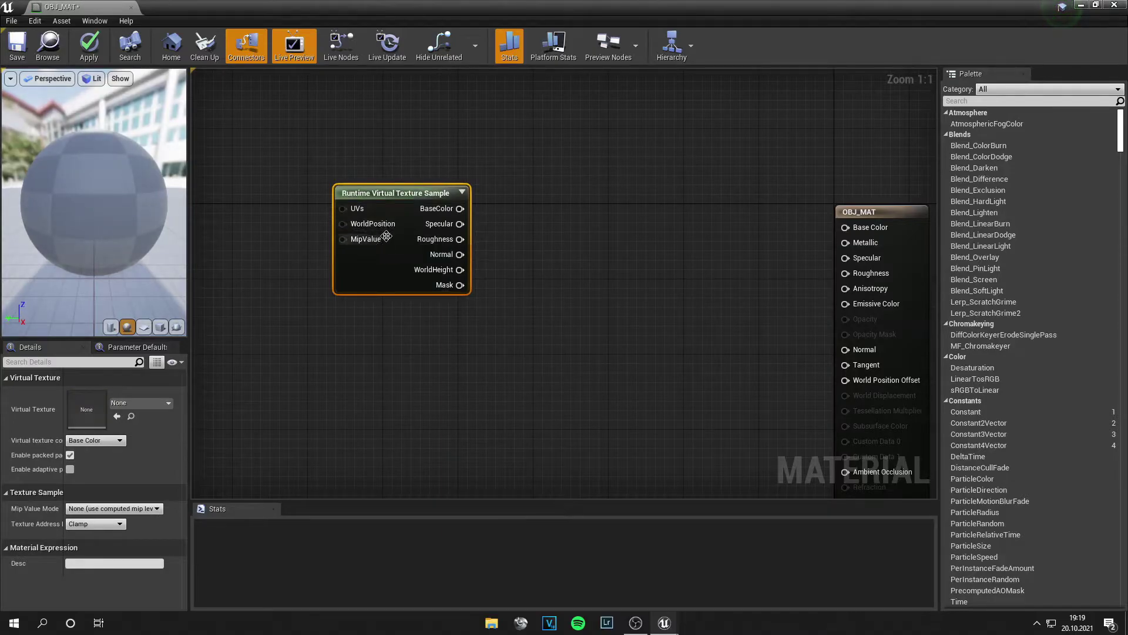
pyautogui.moveTo(386, 237); pyautogui.dragTo(276, 218)
# Add a LinearInterpolate node between the Runtime Virtual Texture Sample and the OBJ_MAT output node.
pyautogui.rightClick(544, 284)
pyautogui.write('e')
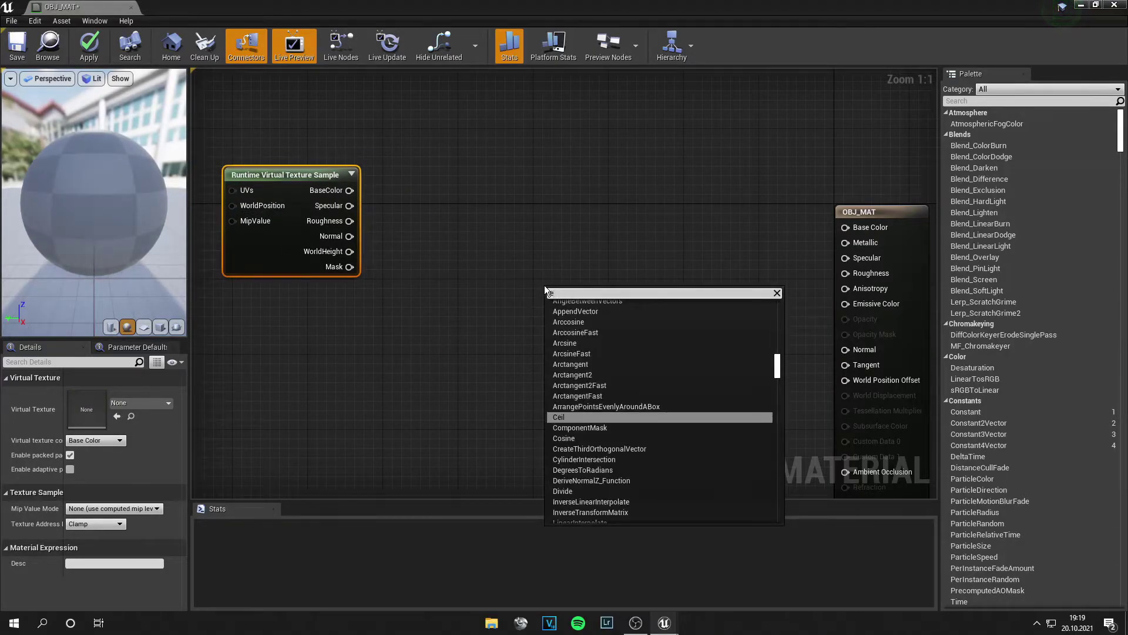
pyautogui.press('BackSpace')
pyautogui.write('linear')
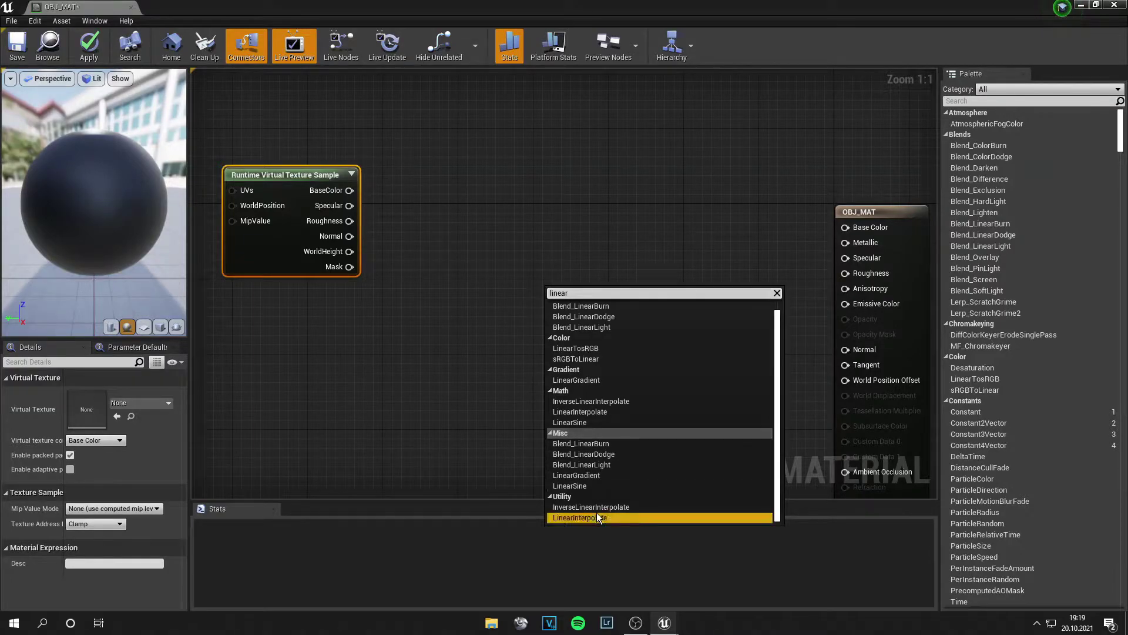
pyautogui.click(597, 516)
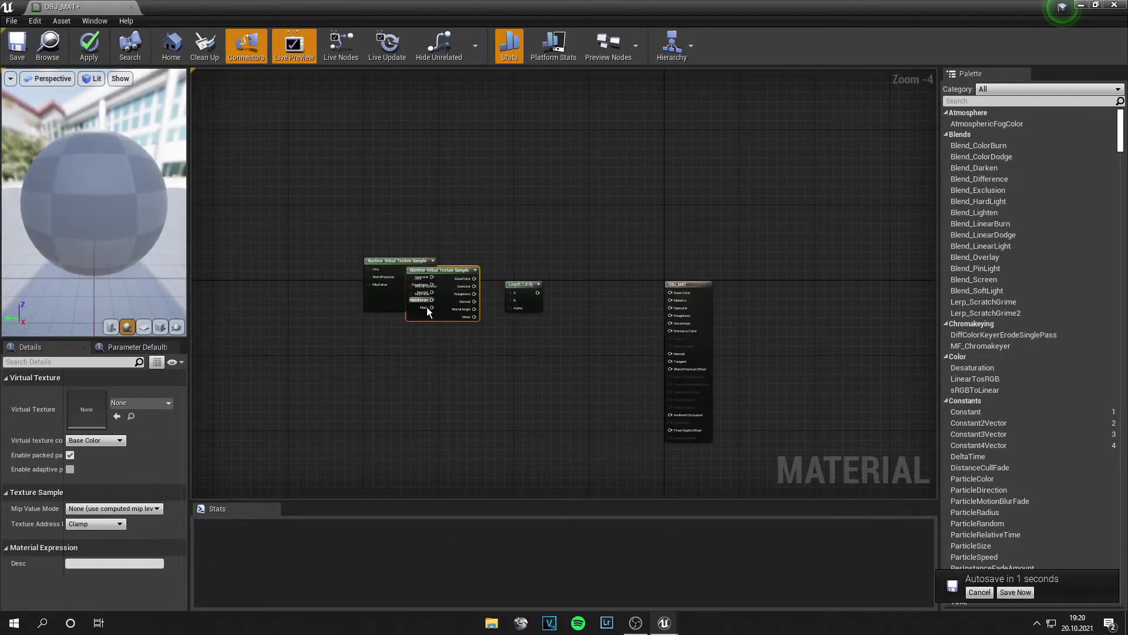
pyautogui.hotkey('ctrl', 'w')
pyautogui.moveTo(411, 339); pyautogui.dragTo(246, 377)
pyautogui.scroll(4, 440, 354)
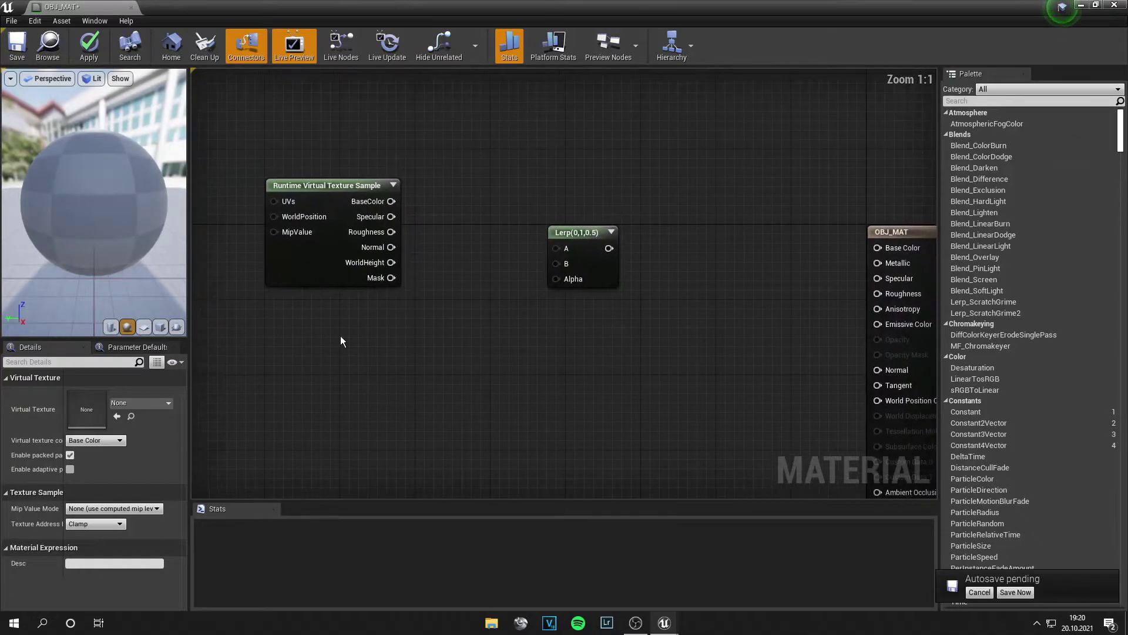
# Connect the BaseColor output of Runtime Virtual Texture Sample to Lerp input A and the Lerp output to the material's Base Color.
pyautogui.moveTo(355, 284); pyautogui.dragTo(335, 265)
pyautogui.moveTo(373, 183); pyautogui.dragTo(904, 251)
pyautogui.moveTo(508, 344); pyautogui.dragTo(590, 338, button='right')
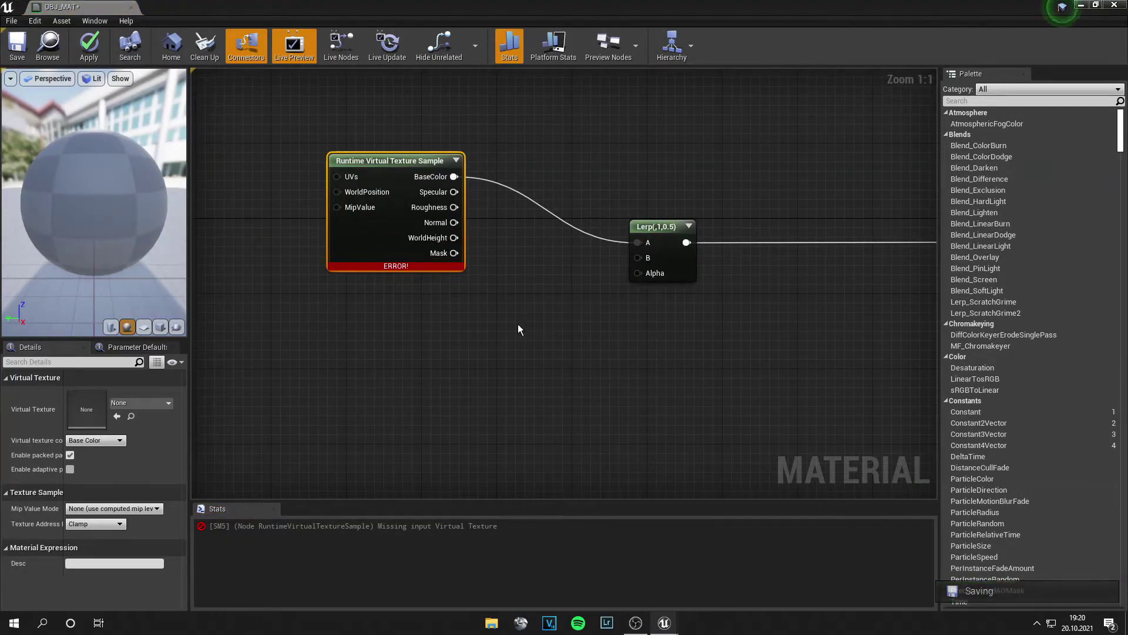
# Add a Constant3Vector node below the Runtime Virtual Texture Sample.
pyautogui.rightClick(426, 306)
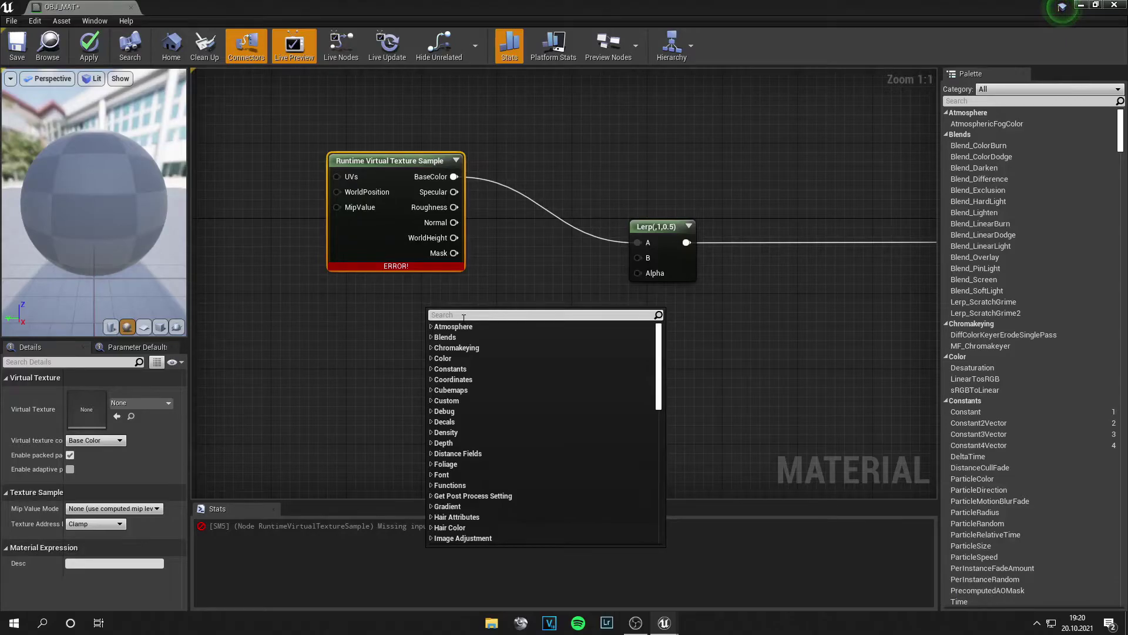
pyautogui.click(428, 288)
pyautogui.click(456, 302)
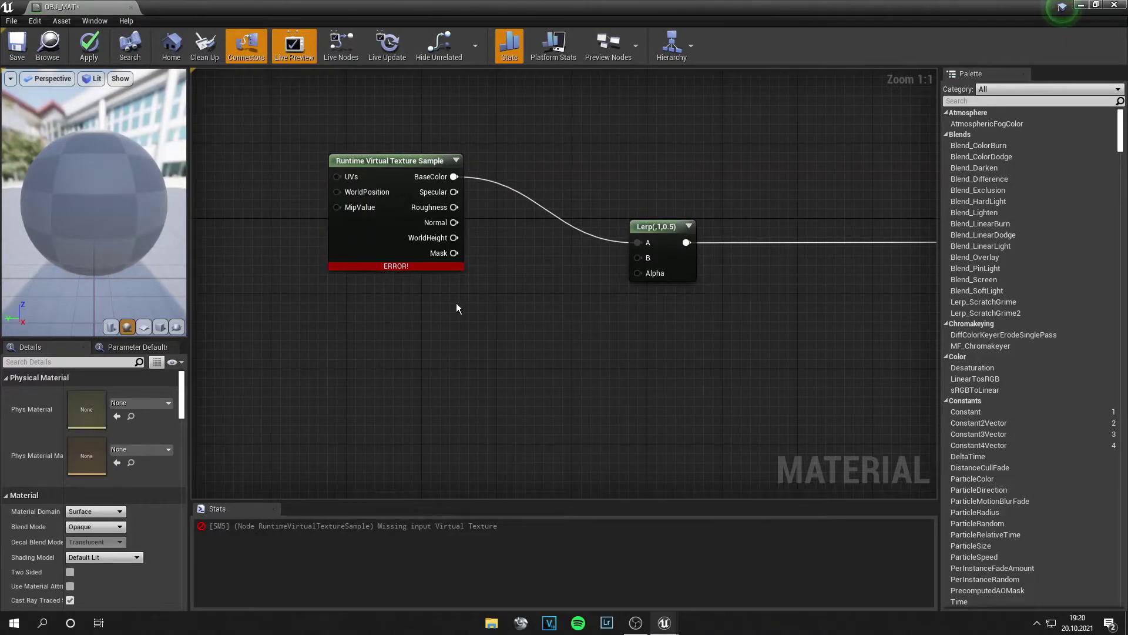
pyautogui.press('3')
pyautogui.click(456, 302)
# Set the Constant3Vector colour to bright pink (1, 0.234, 0.986) and connect its output to Lerp input B.
pyautogui.doubleClick(492, 344)
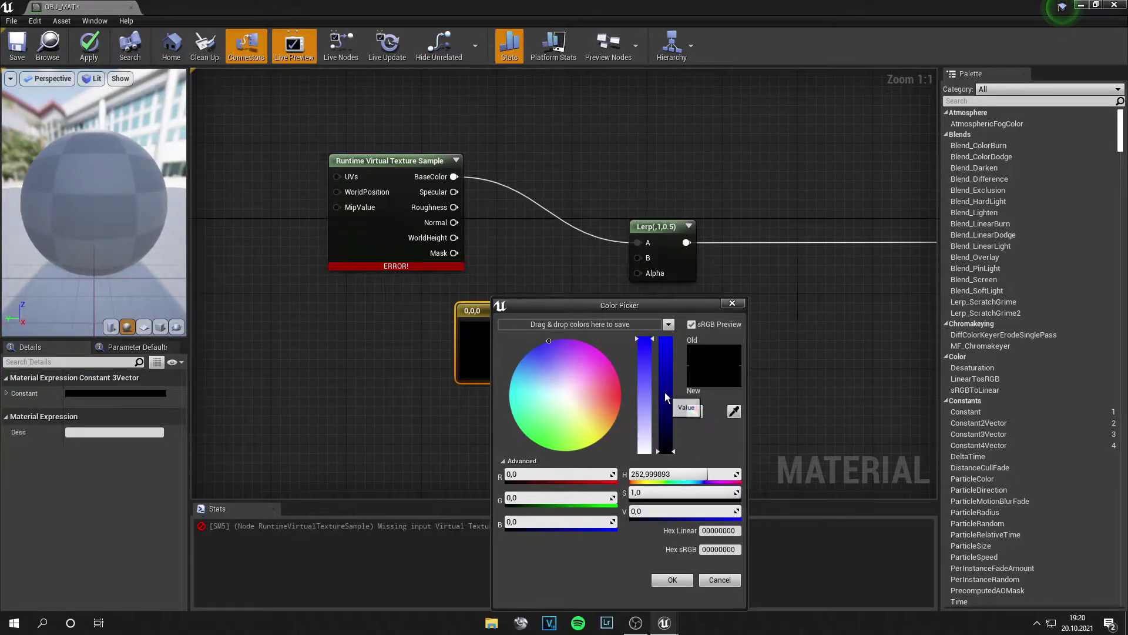
pyautogui.moveTo(664, 393); pyautogui.dragTo(666, 340)
pyautogui.moveTo(605, 360)
pyautogui.mouseDown()
pyautogui.moveTo(620, 344)
pyautogui.moveTo(586, 358)
pyautogui.mouseUp()
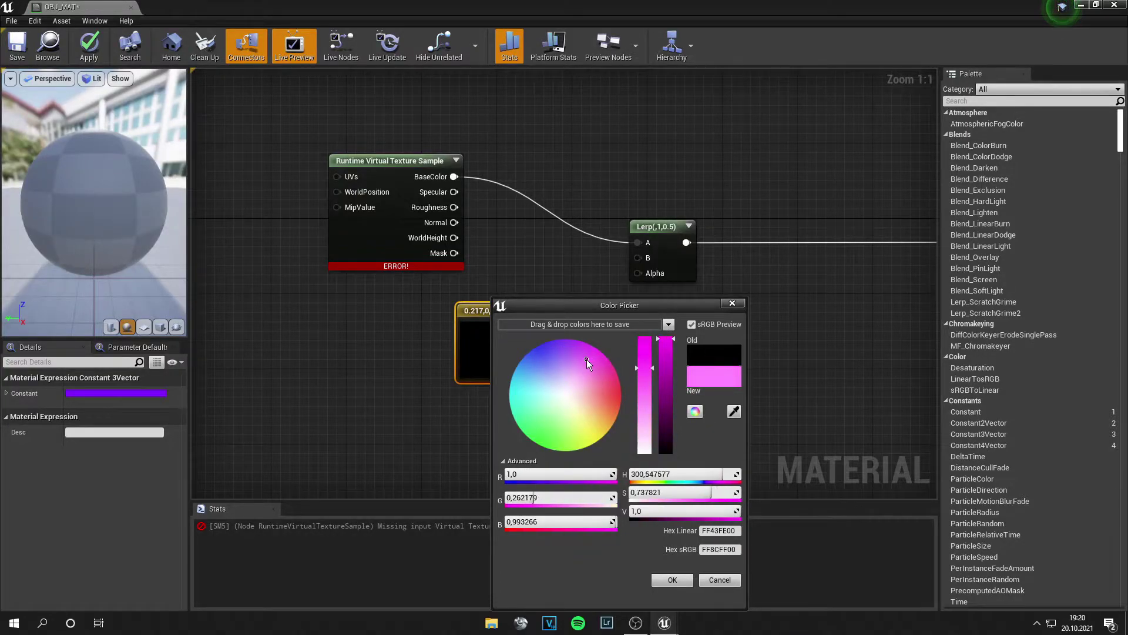
pyautogui.click(672, 579)
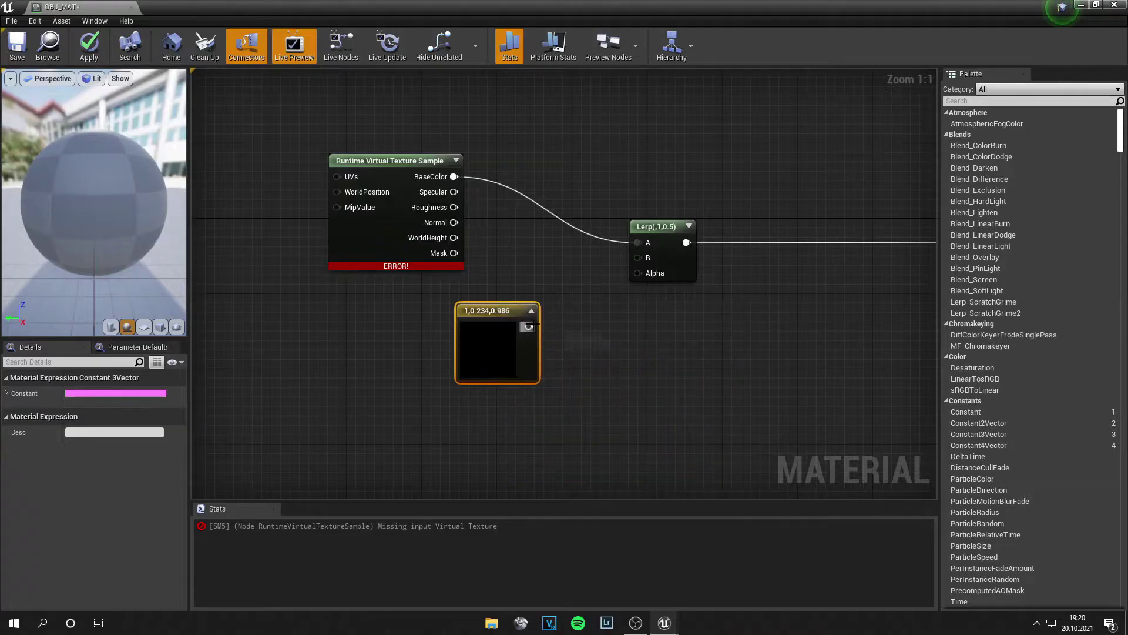
pyautogui.moveTo(529, 326); pyautogui.dragTo(638, 257)
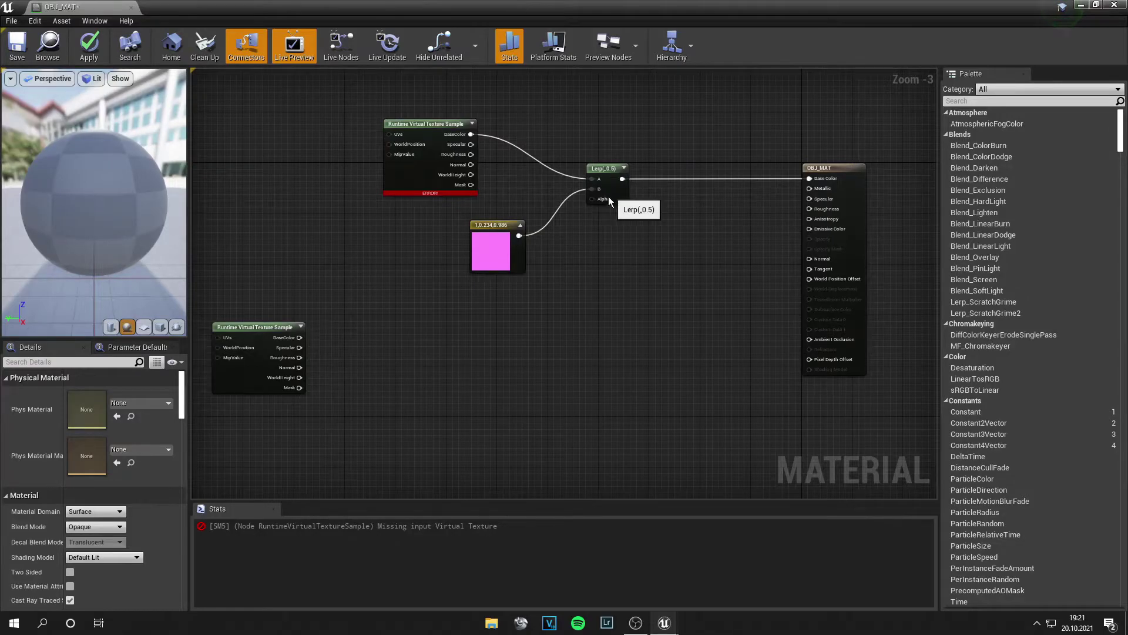
# Move the Lerp node slightly lower and add a WorldPosition node beside the second Runtime Virtual Texture Sample.
pyautogui.moveTo(615, 185); pyautogui.dragTo(662, 234)
pyautogui.moveTo(461, 362); pyautogui.dragTo(528, 344, button='right')
pyautogui.scroll(3, 439, 324)
pyautogui.rightClick(464, 310)
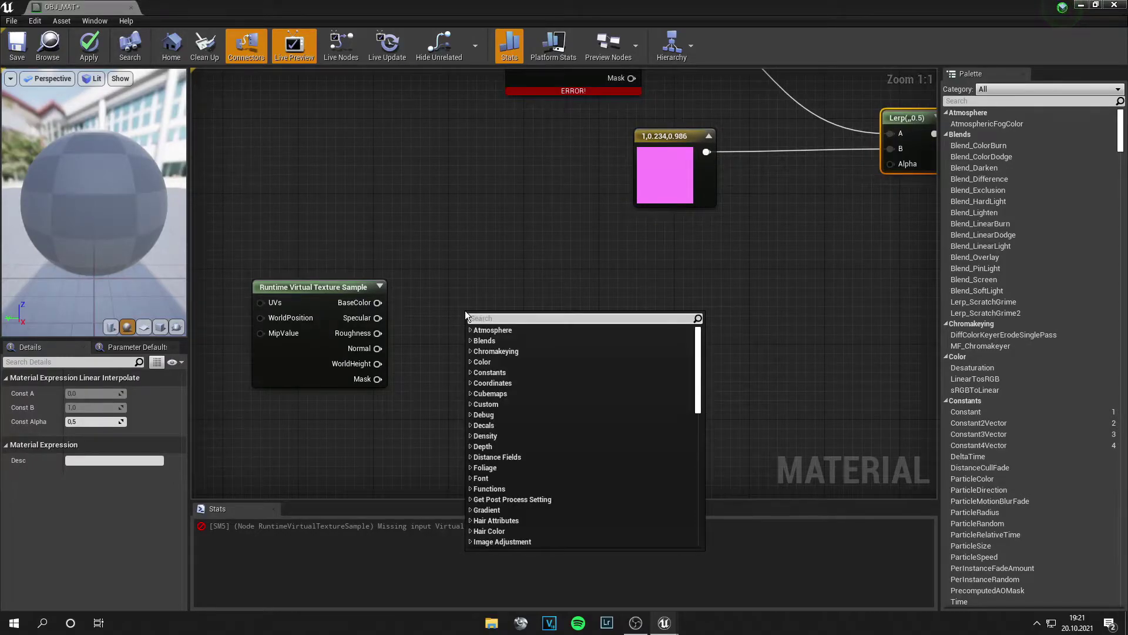
pyautogui.scroll(-10, 464, 311)
pyautogui.write('w')
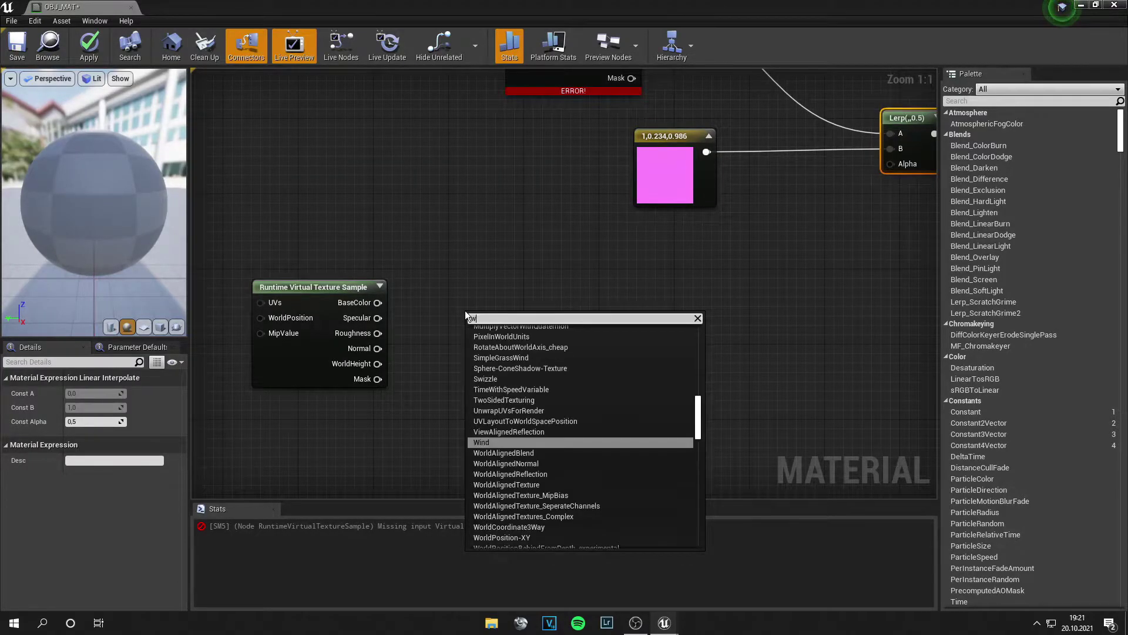
pyautogui.write('orldpos')
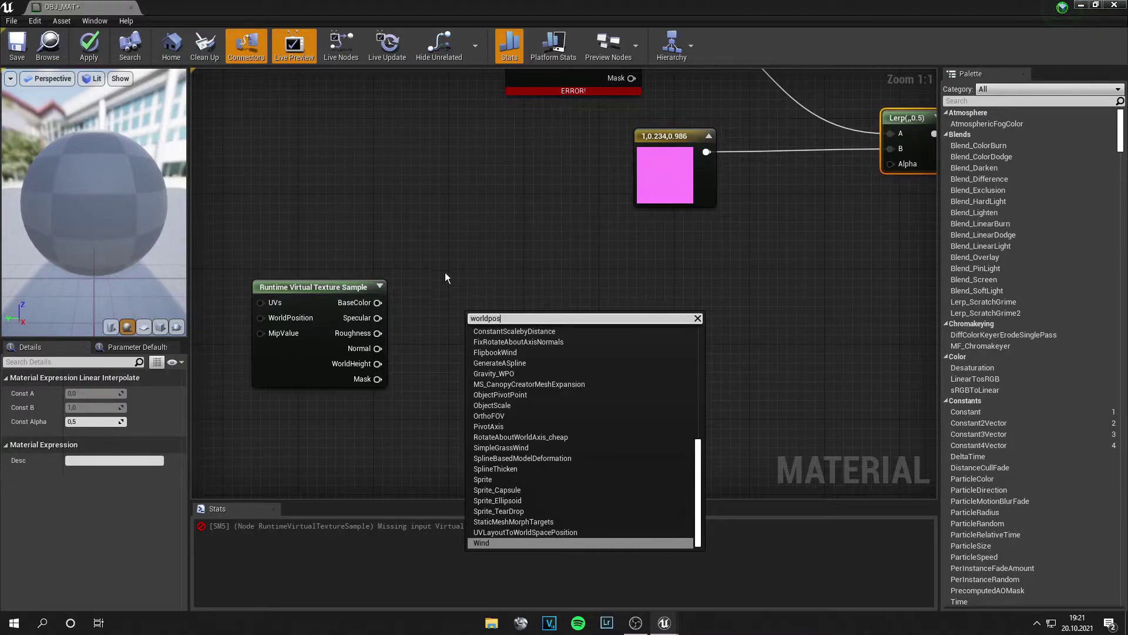
pyautogui.scroll(6, 598, 446)
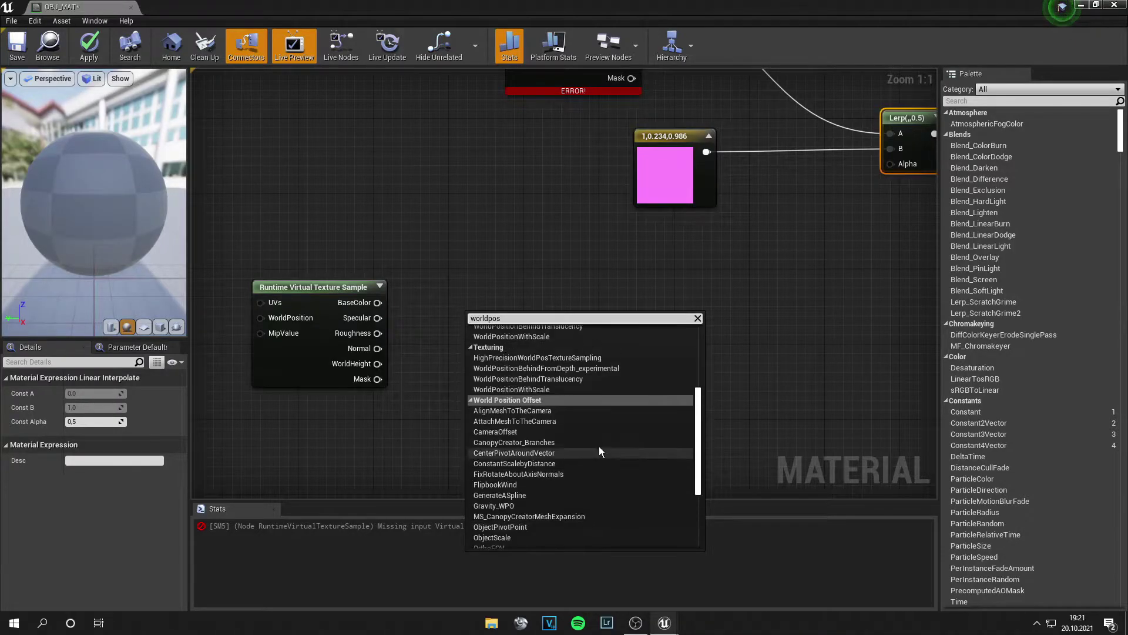
pyautogui.scroll(3, 555, 458)
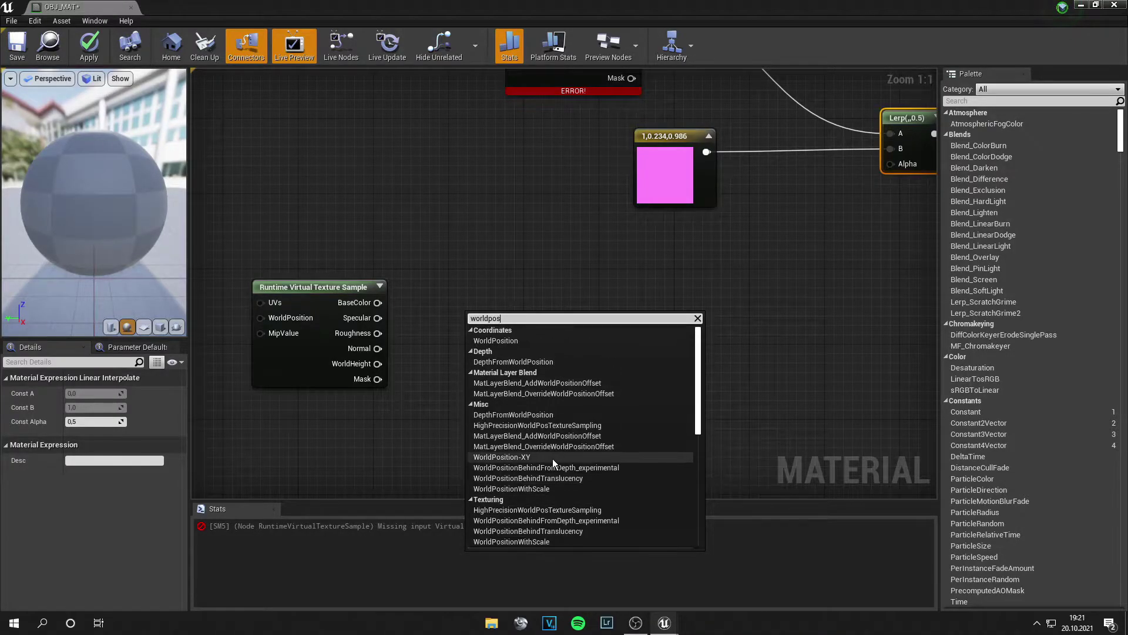
pyautogui.click(518, 340)
# Add a ComponentMask node fed by Absolute World Position and enable only its B channel.
pyautogui.moveTo(613, 386); pyautogui.dragTo(459, 387, button='right')
pyautogui.rightClick(488, 324)
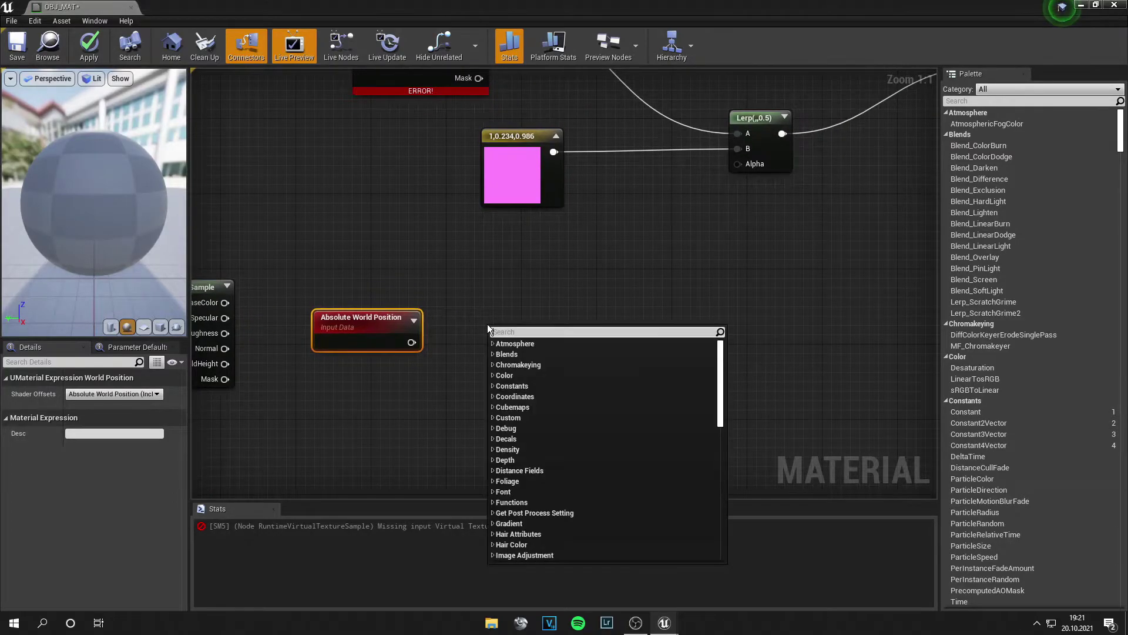
pyautogui.write('mask')
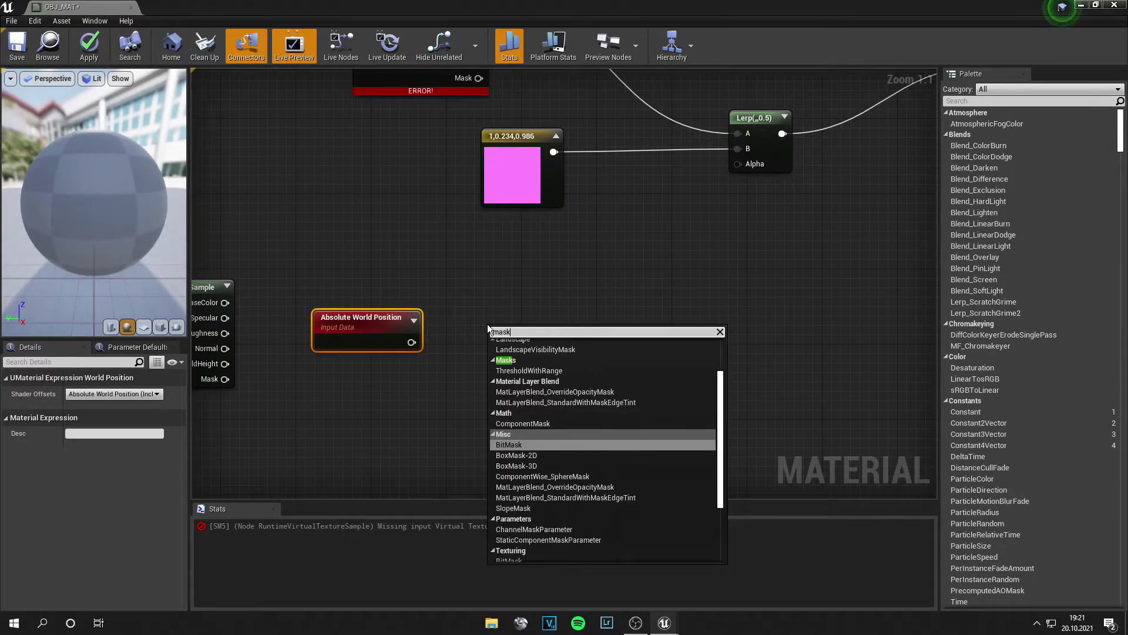
pyautogui.moveTo(508, 344)
pyautogui.mouseDown()
pyautogui.moveTo(537, 344)
pyautogui.moveTo(511, 342)
pyautogui.mouseUp()
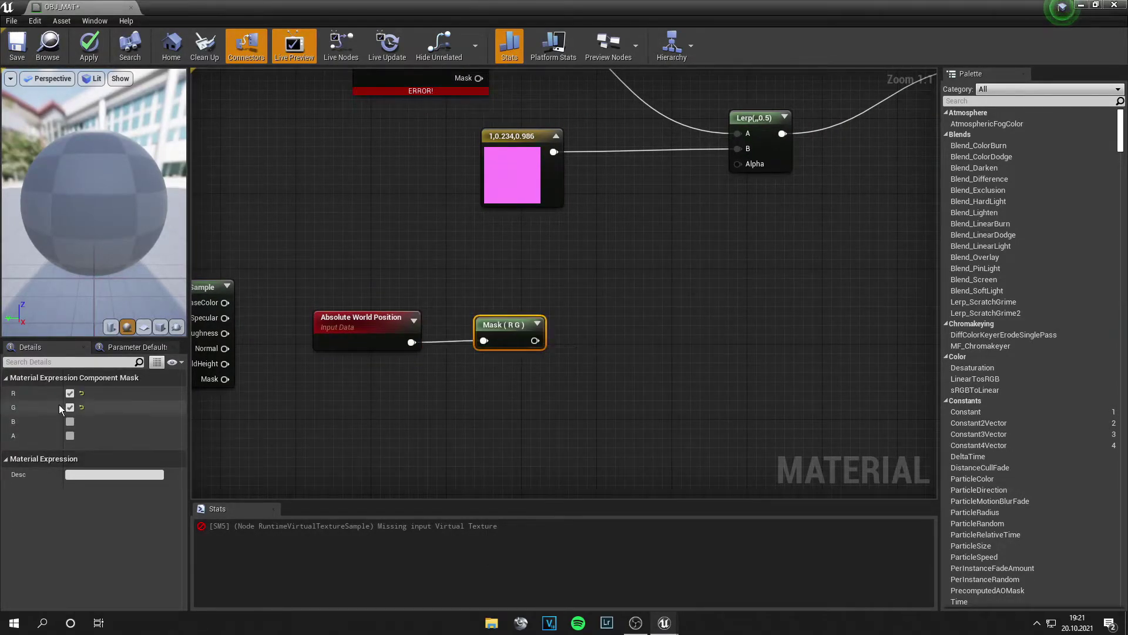
pyautogui.click(70, 393)
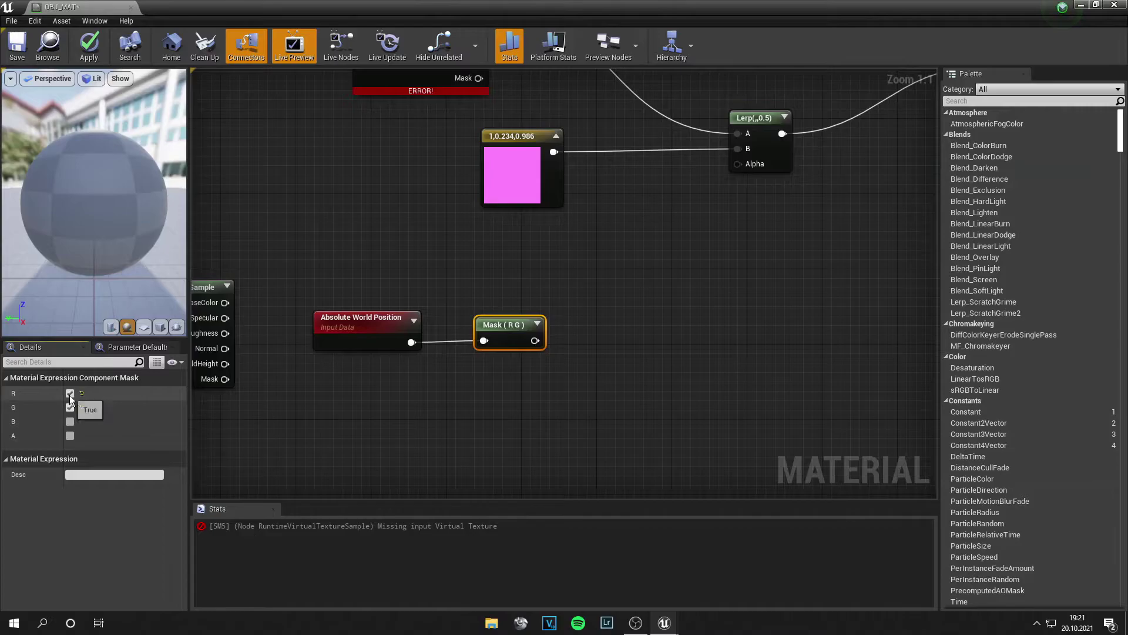
pyautogui.click(70, 408)
pyautogui.click(70, 422)
# Add a Subtract node with Mask (B) connected to A and WorldHeight of the second Runtime Virtual Texture Sample connected to B.
pyautogui.moveTo(576, 367); pyautogui.dragTo(500, 368, button='right')
pyautogui.rightClick(503, 337)
pyautogui.write('sub')
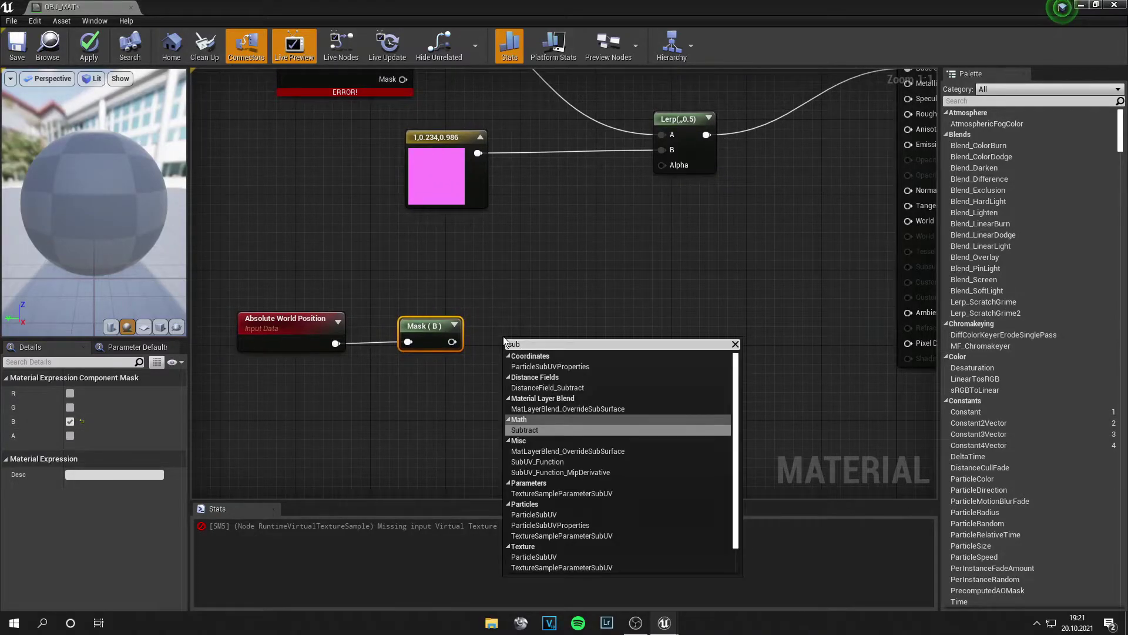
pyautogui.press('Return')
pyautogui.moveTo(525, 351); pyautogui.dragTo(502, 341)
pyautogui.moveTo(502, 396); pyautogui.dragTo(712, 389, button='right')
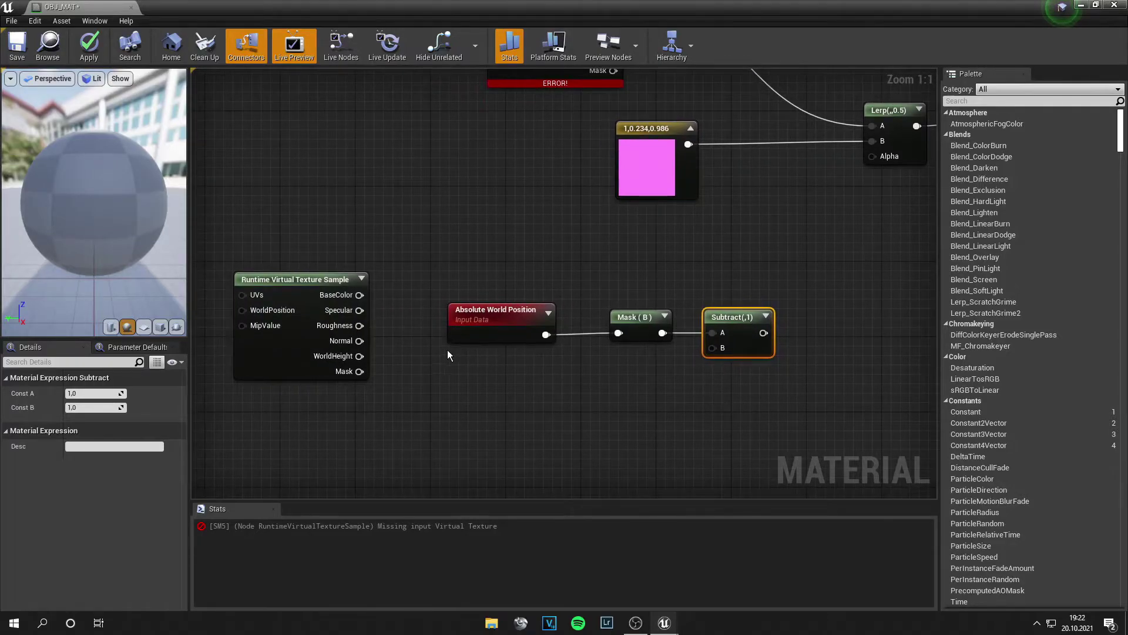
pyautogui.moveTo(360, 356); pyautogui.dragTo(713, 348)
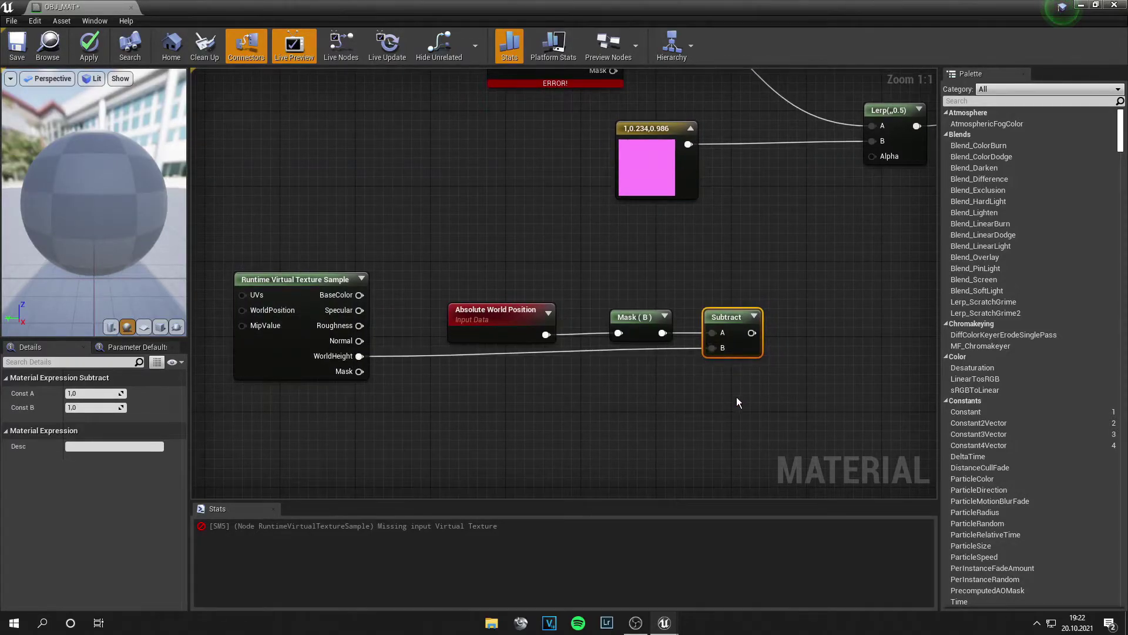
# Move the second Runtime Virtual Texture Sample, Absolute World Position, Mask and Subtract nodes together, farther from the Lerp node.
pyautogui.scroll(-2, 736, 401)
pyautogui.moveTo(753, 428); pyautogui.dragTo(453, 325)
pyautogui.moveTo(742, 370); pyautogui.dragTo(629, 341)
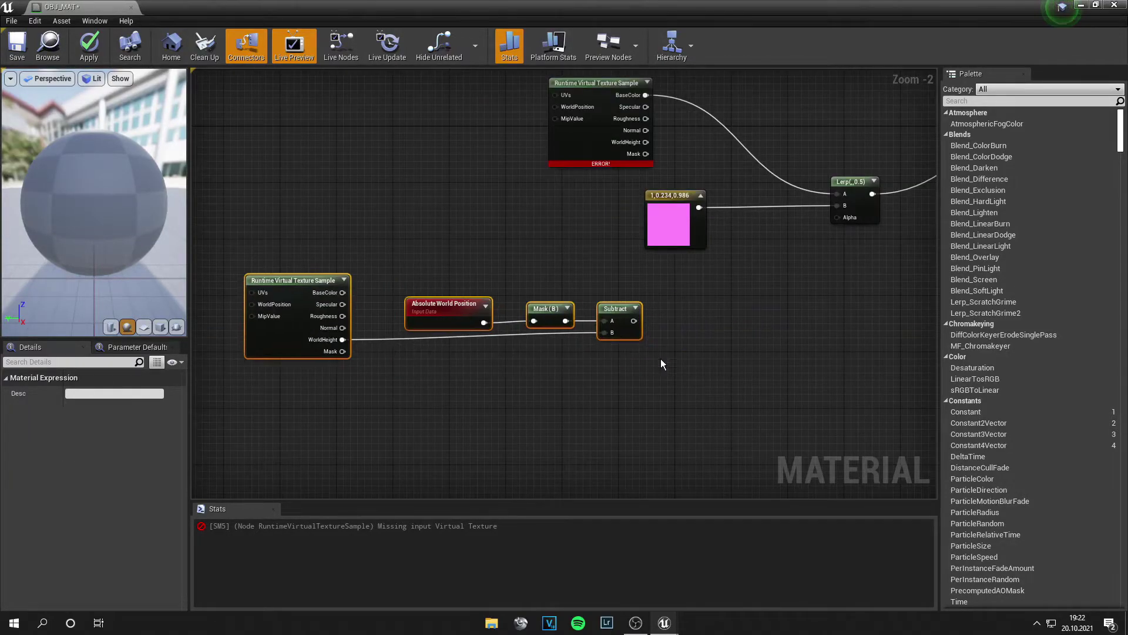
pyautogui.click(693, 382)
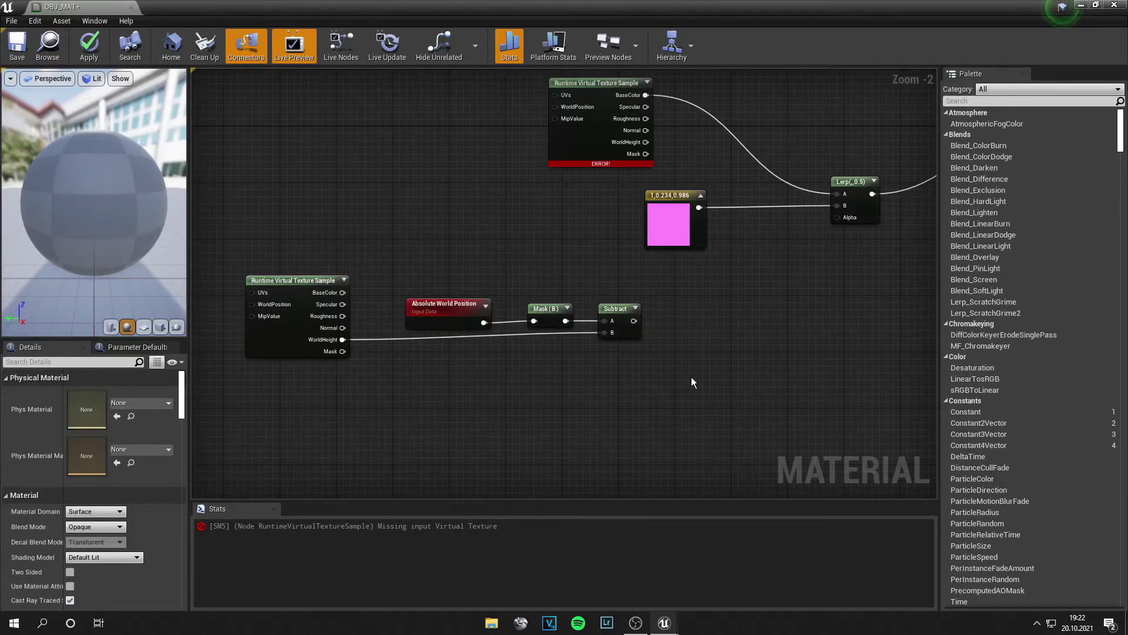
# Add an Add node just after Subtract and connect the Subtract output to its A input.
pyautogui.moveTo(674, 366); pyautogui.dragTo(523, 356, button='right')
pyautogui.rightClick(533, 310)
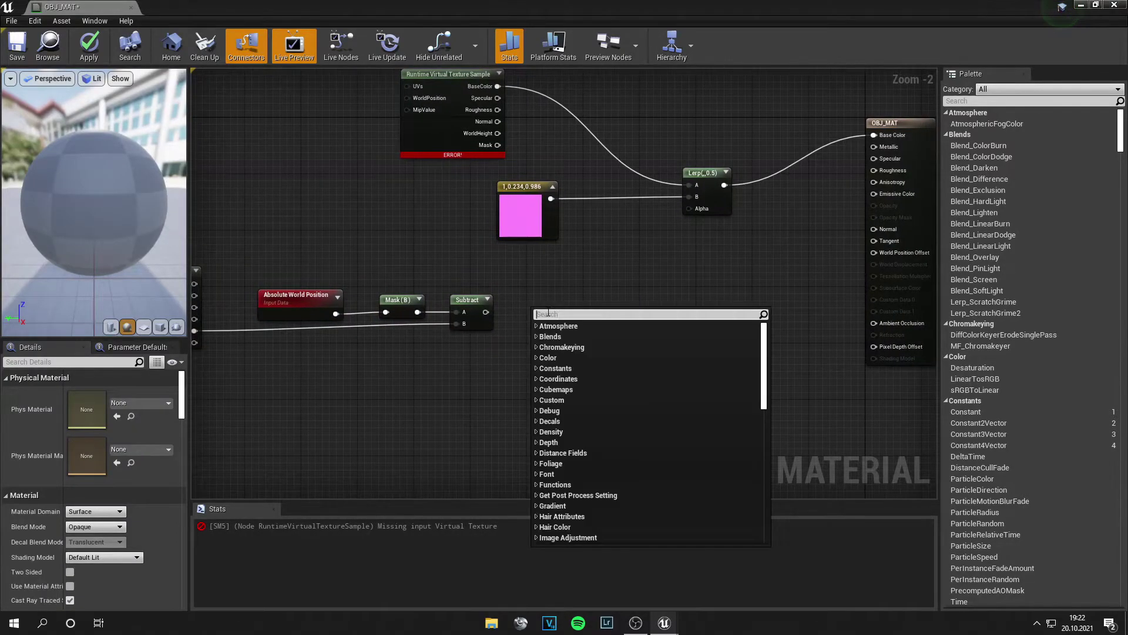
pyautogui.write('add')
pyautogui.press('Return')
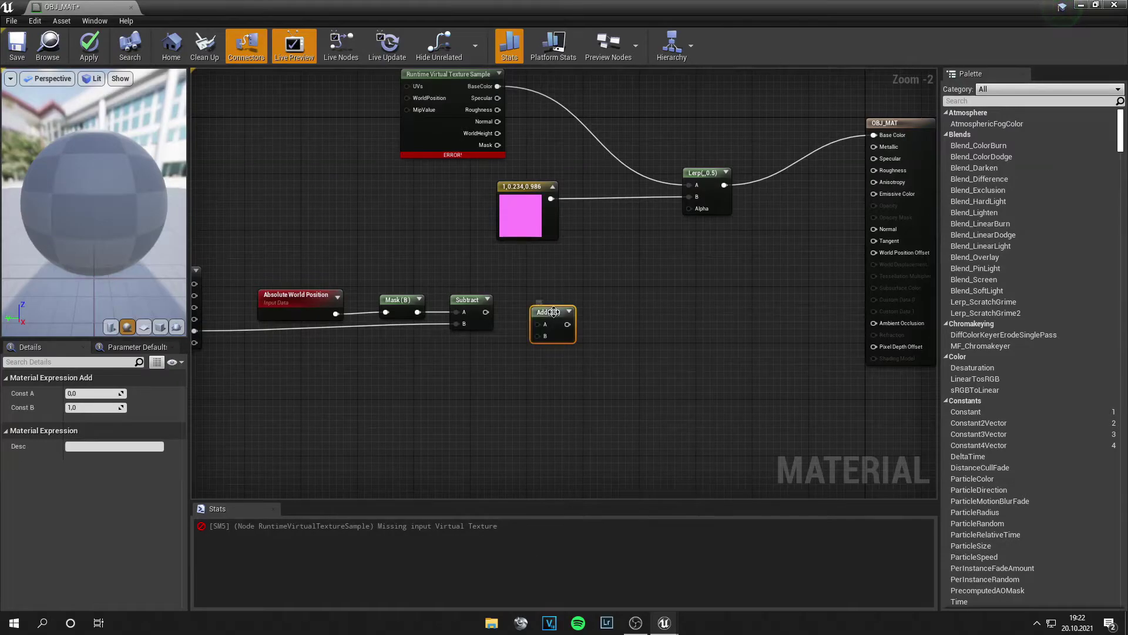
pyautogui.scroll(2, 525, 333)
pyautogui.moveTo(468, 305); pyautogui.dragTo(555, 324)
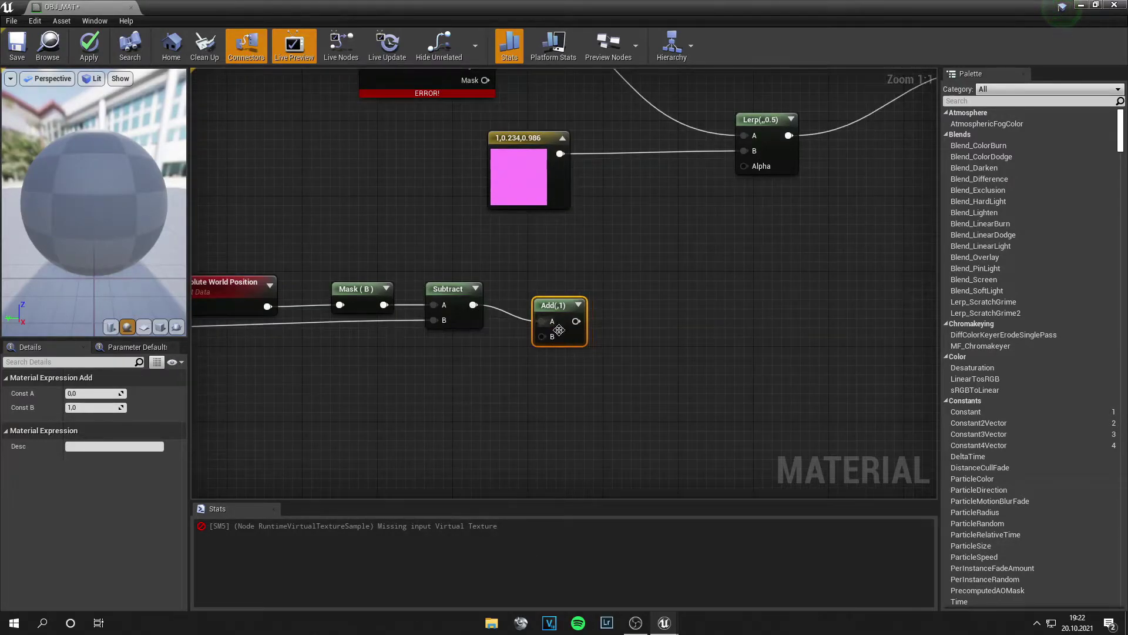
pyautogui.scroll(-1, 600, 400)
pyautogui.scroll(-1, 605, 433)
pyautogui.moveTo(608, 432); pyautogui.dragTo(605, 347, button='right')
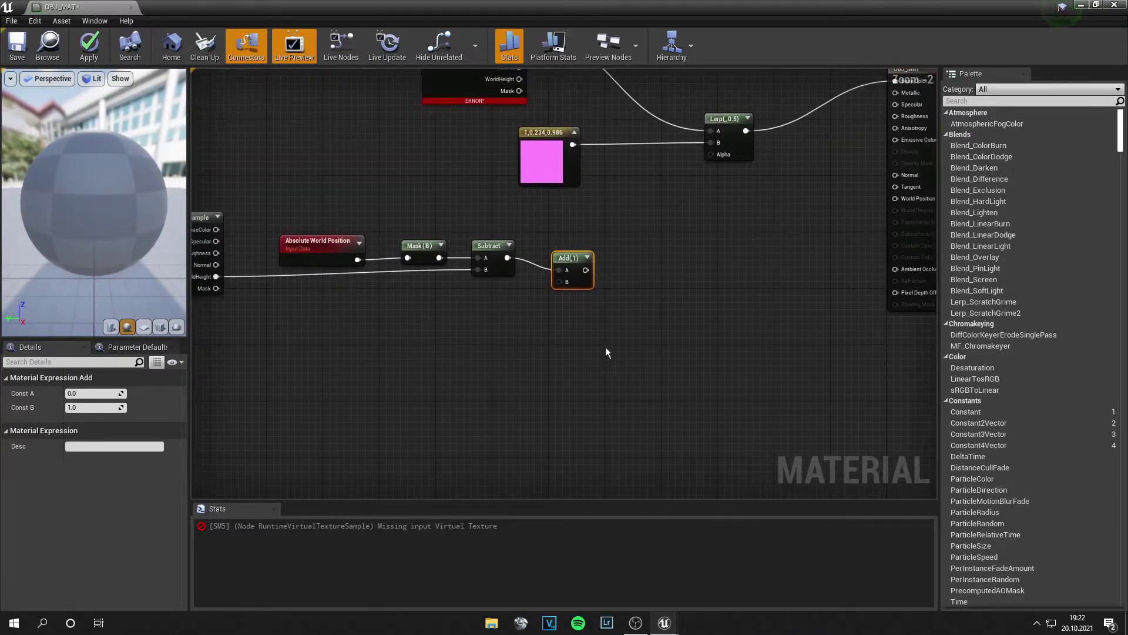
pyautogui.moveTo(581, 254); pyautogui.dragTo(574, 254)
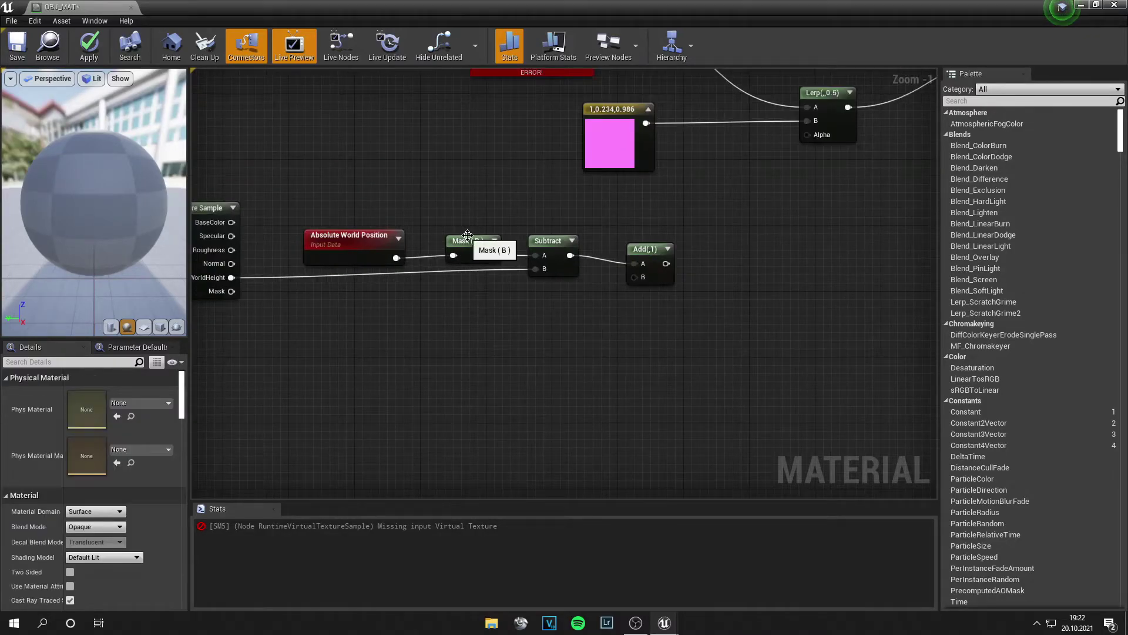
# Duplicate the Mask (B) node, place the copy below the original and connect its output to input B of Add.
pyautogui.click(467, 236)
pyautogui.hotkey('ctrl', 'w')
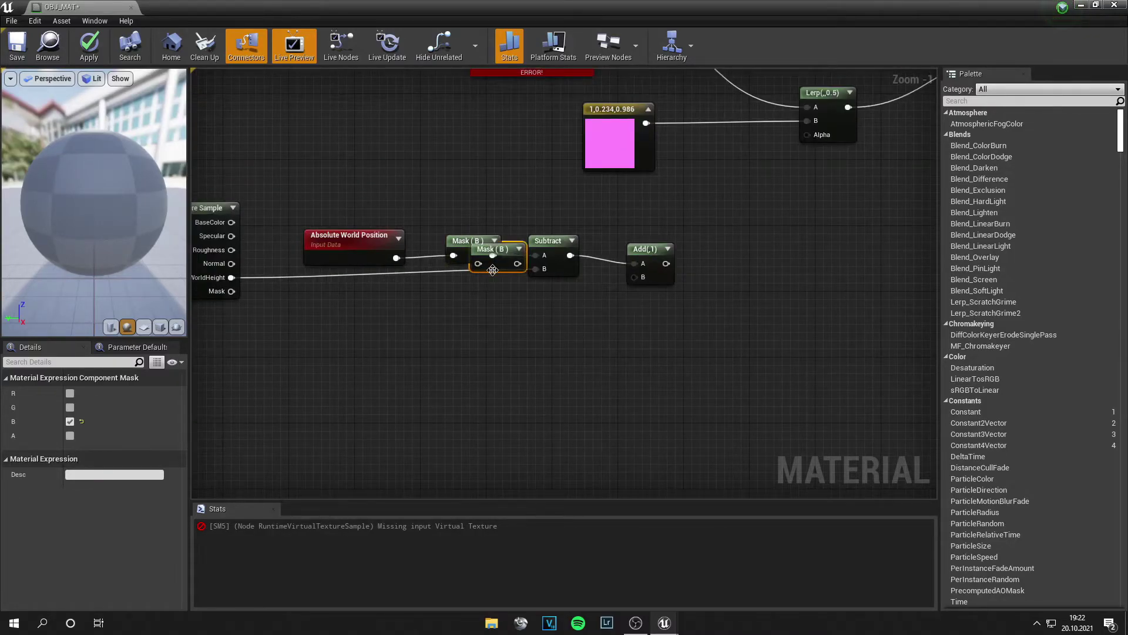
pyautogui.moveTo(492, 268); pyautogui.dragTo(636, 276)
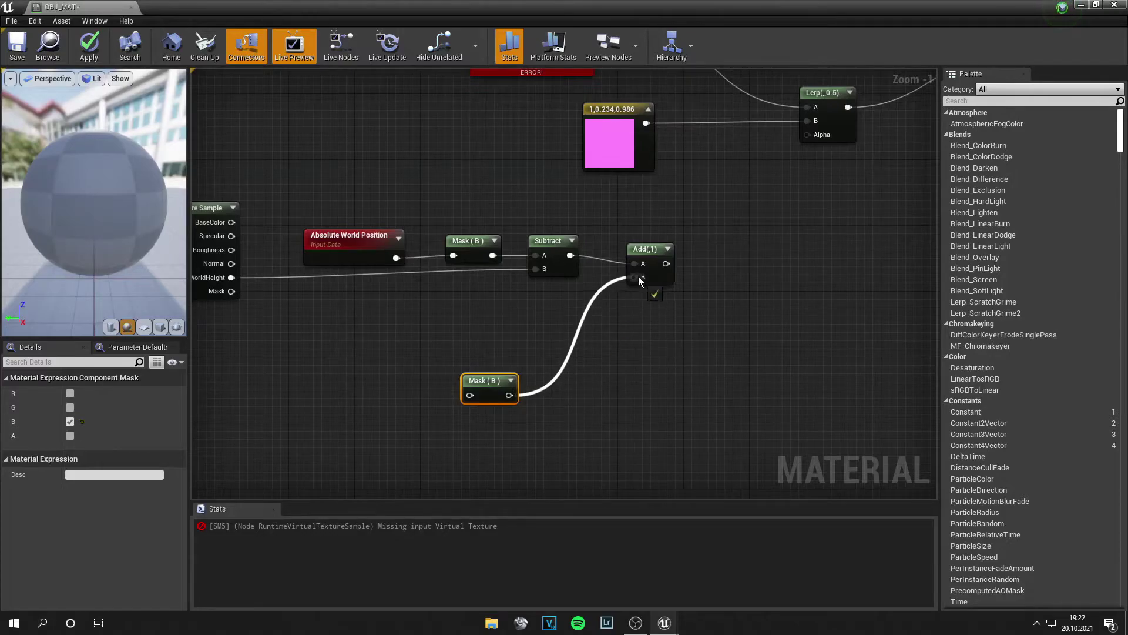
pyautogui.moveTo(486, 381); pyautogui.dragTo(504, 348)
# Add a Constant node, convert it to a parameter named HeightBlending and place it below the duplicated Mask (B).
pyautogui.click(369, 354)
pyautogui.scroll(2, 368, 353)
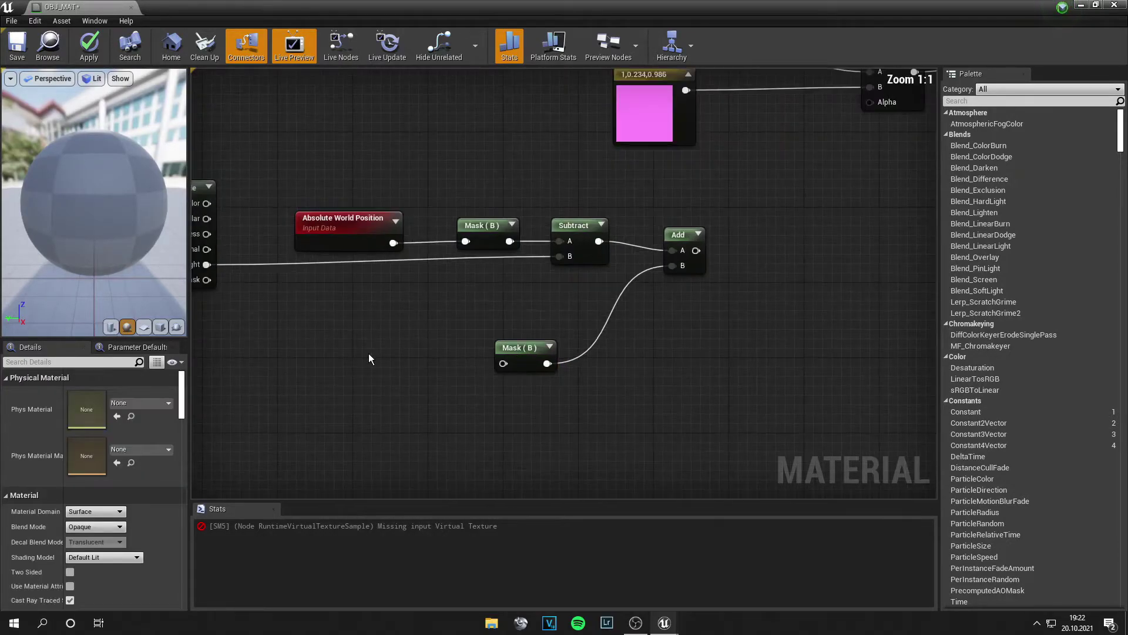
pyautogui.click(371, 356)
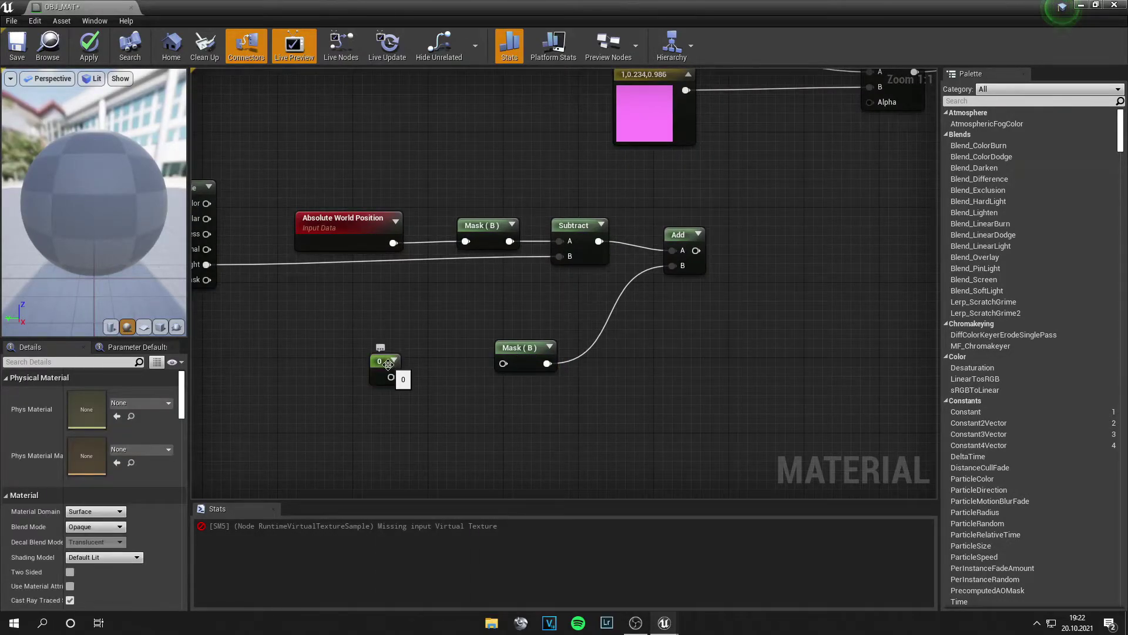
pyautogui.click(387, 364)
pyautogui.rightClick(387, 364)
pyautogui.click(436, 413)
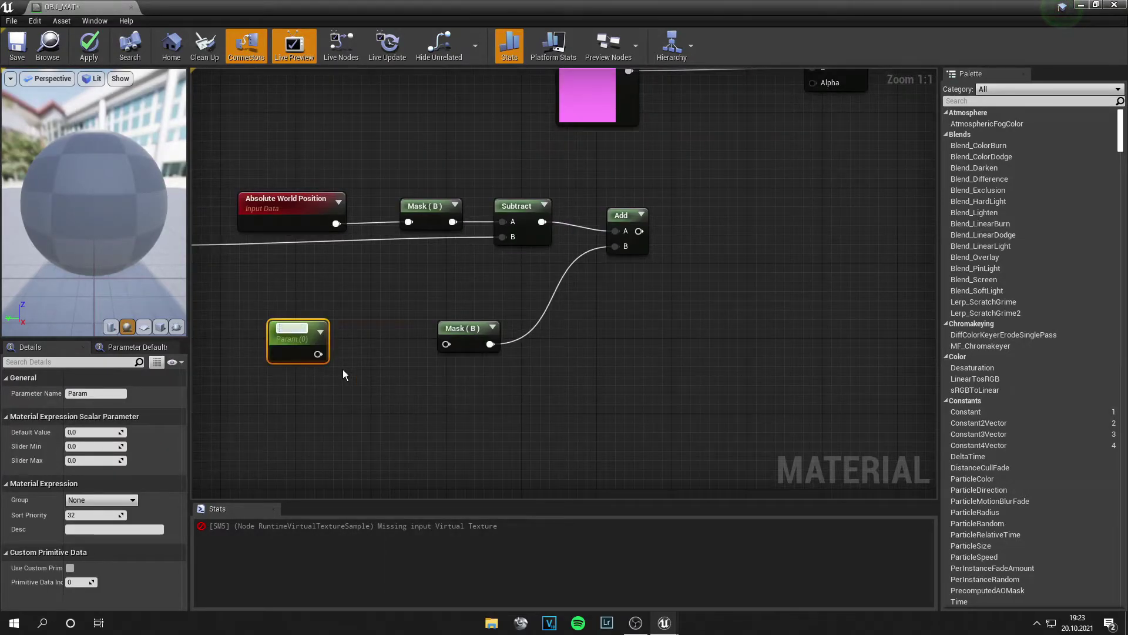
pyautogui.write('HeightBlend')
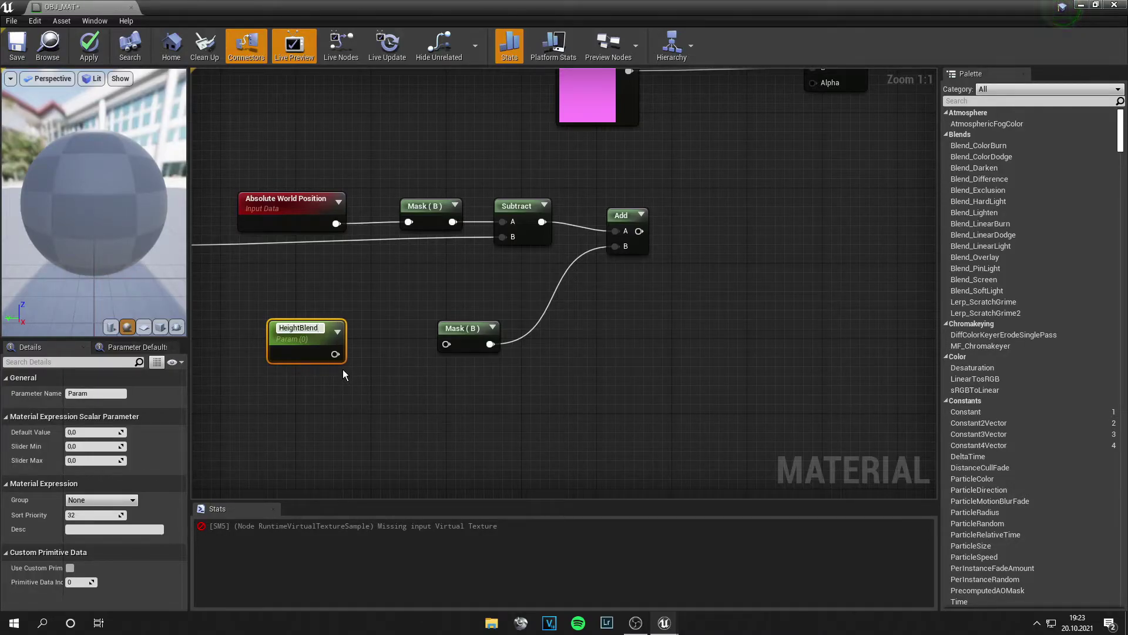
pyautogui.write('ing')
pyautogui.press('Return')
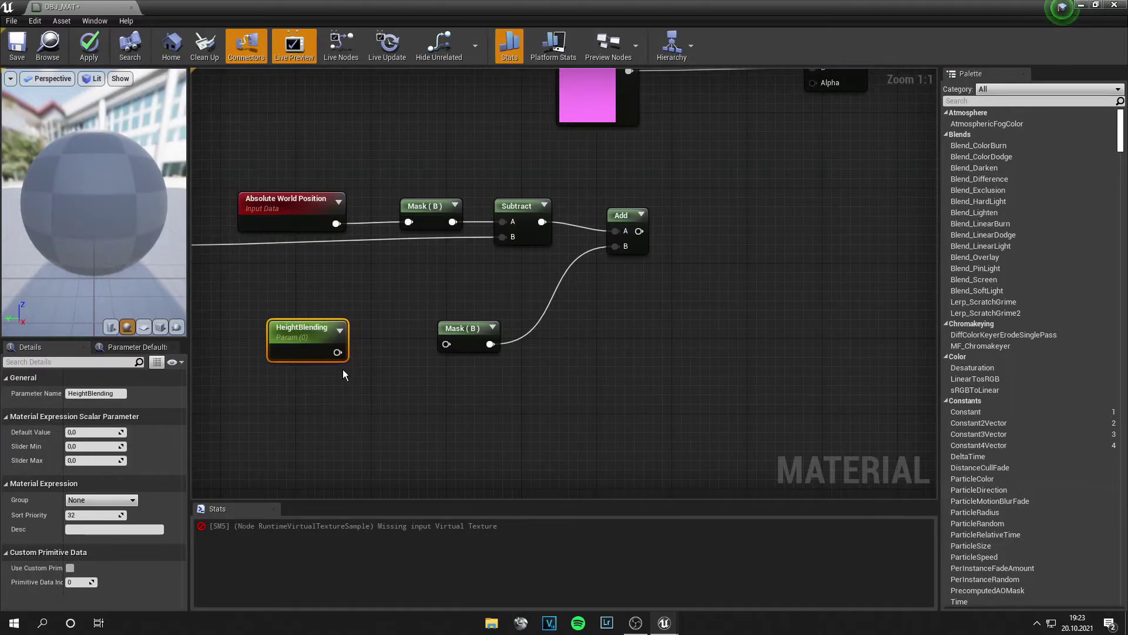
pyautogui.moveTo(305, 347); pyautogui.dragTo(503, 459)
# Add an Object Bounds node below Absolute World Position and connect its output to the duplicated Mask (B) node.
pyautogui.rightClick(293, 345)
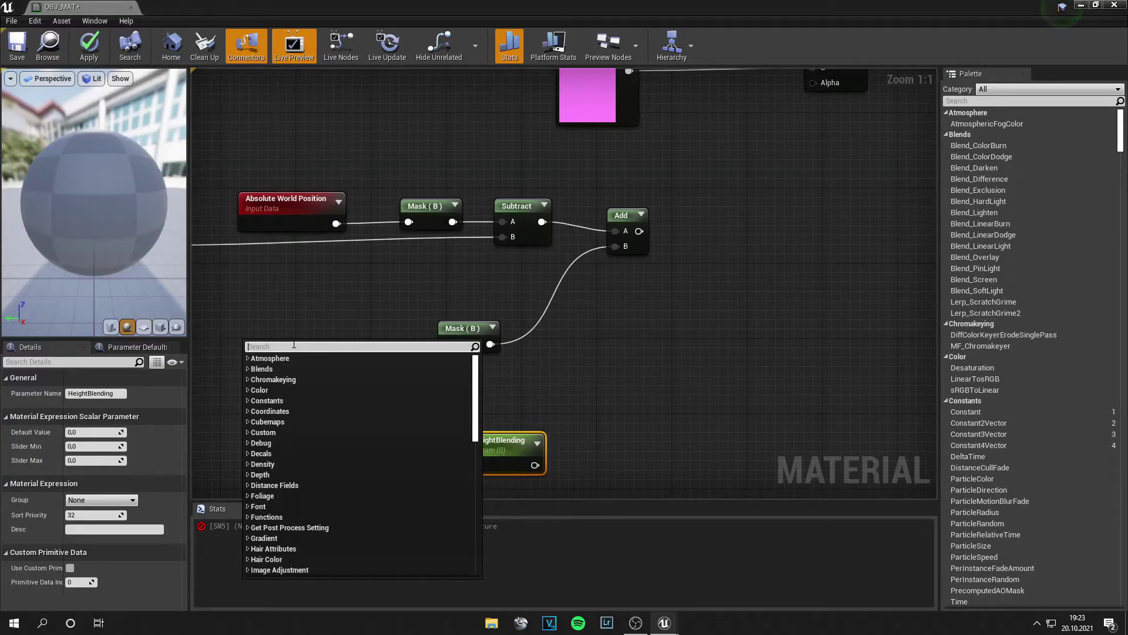
pyautogui.write('objec')
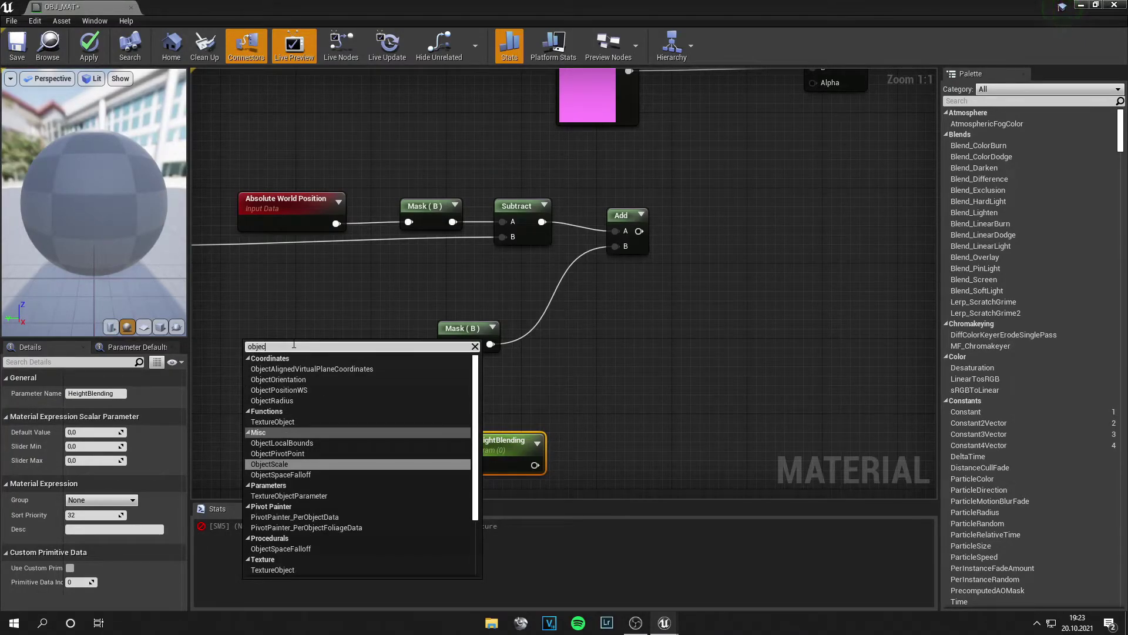
pyautogui.moveTo(294, 345); pyautogui.dragTo(122, 345)
pyautogui.write('bounds')
pyautogui.press('Return')
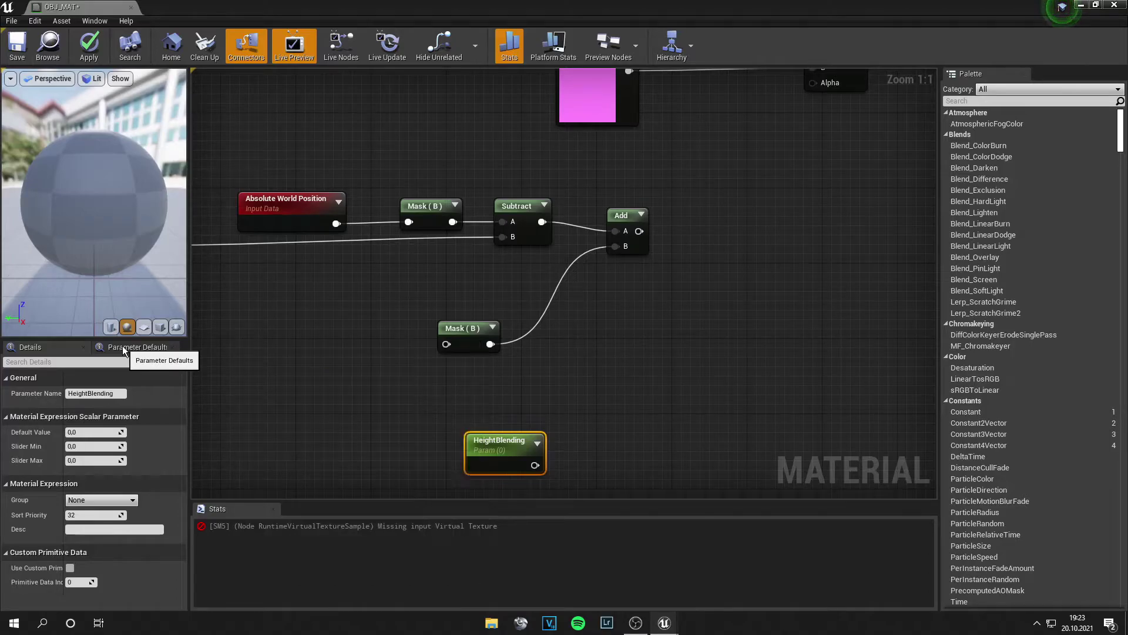
pyautogui.moveTo(311, 370); pyautogui.dragTo(453, 344)
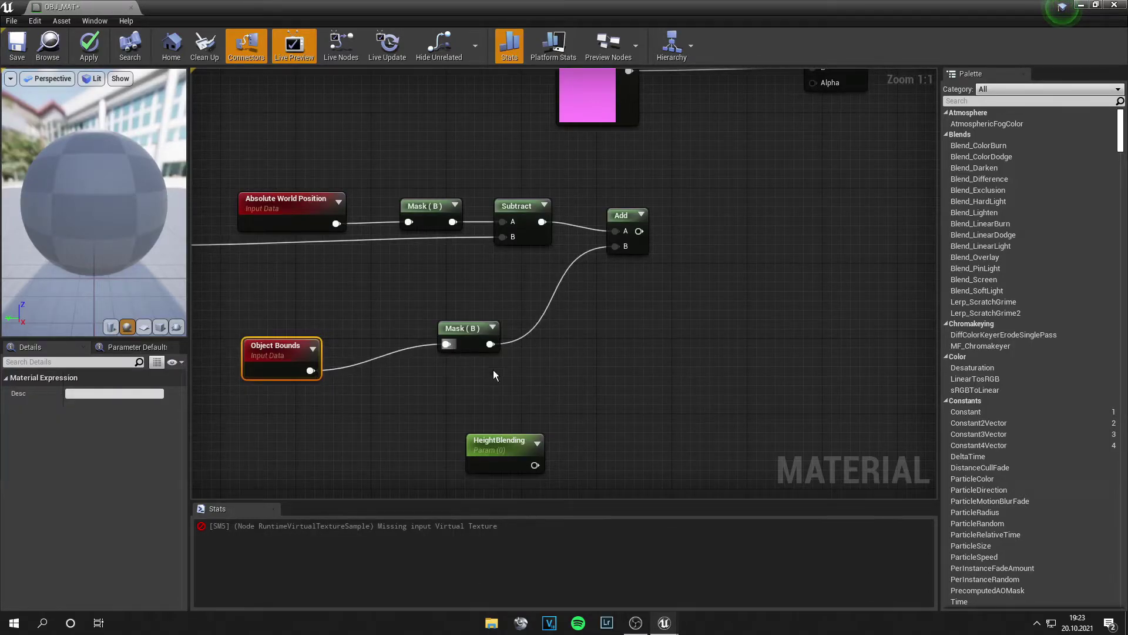
# Add a Multiply node with the lower Mask (B) output in A and HeightBlending in B, moving HeightBlending just below the mask.
pyautogui.moveTo(494, 375); pyautogui.dragTo(475, 385, button='right')
pyautogui.rightClick(473, 333)
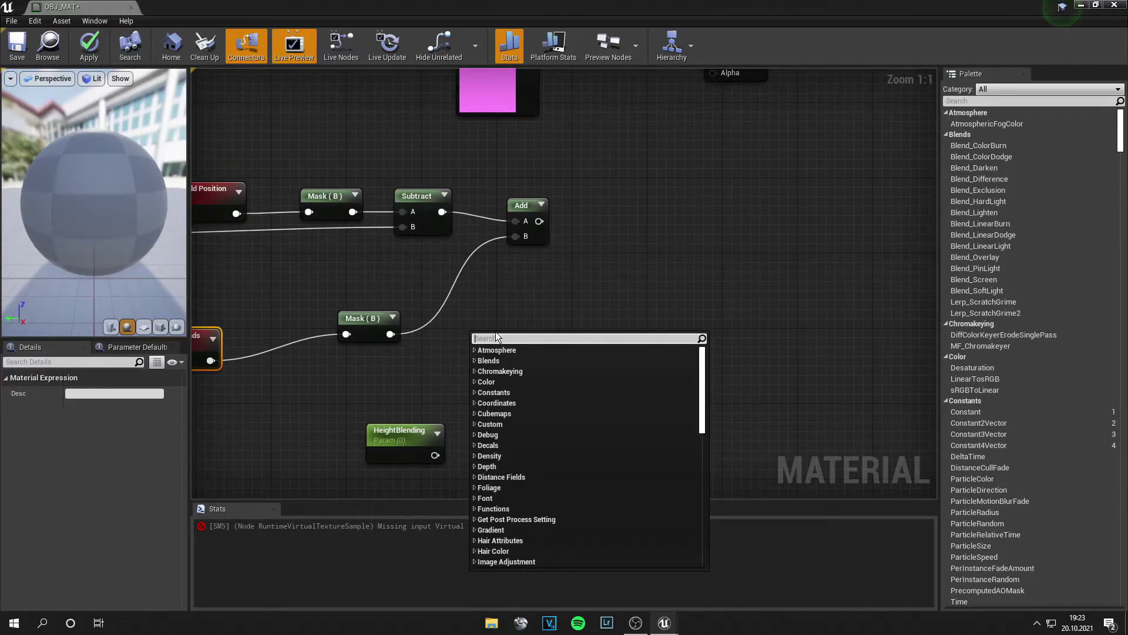
pyautogui.write('multiply')
pyautogui.press('Return')
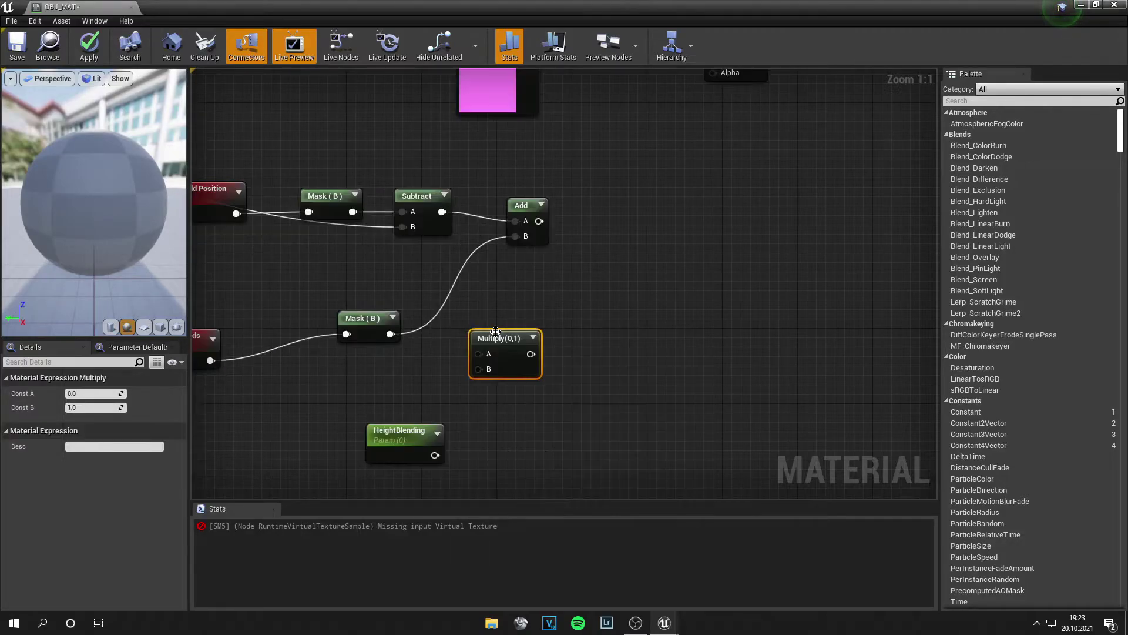
pyautogui.moveTo(390, 334); pyautogui.dragTo(479, 354)
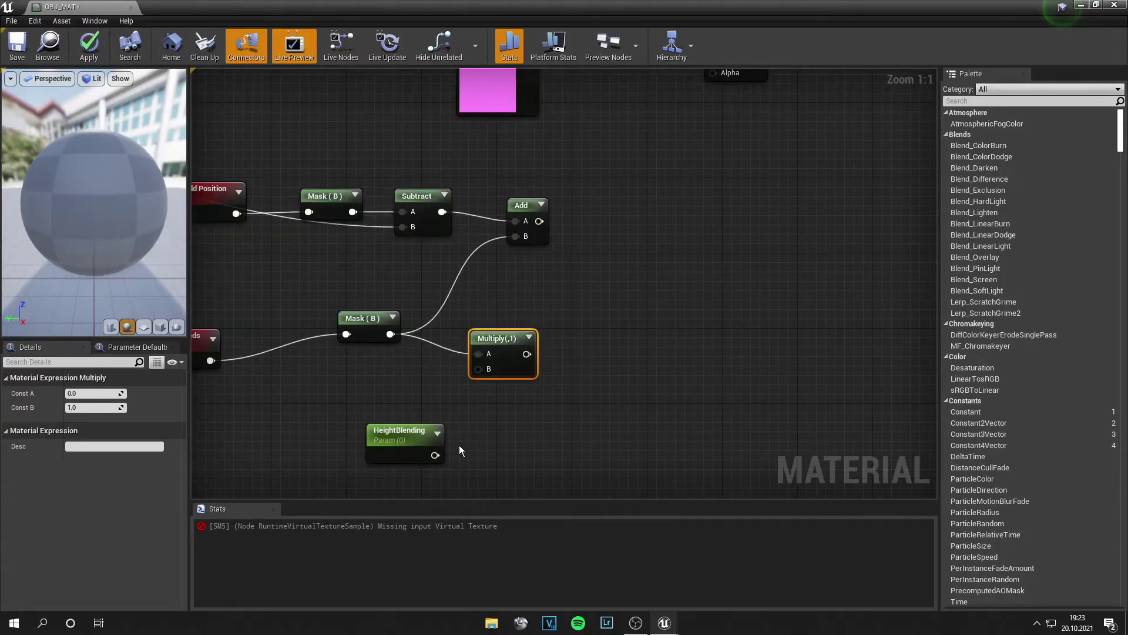
pyautogui.moveTo(435, 455); pyautogui.dragTo(479, 369)
pyautogui.moveTo(400, 430); pyautogui.dragTo(370, 392)
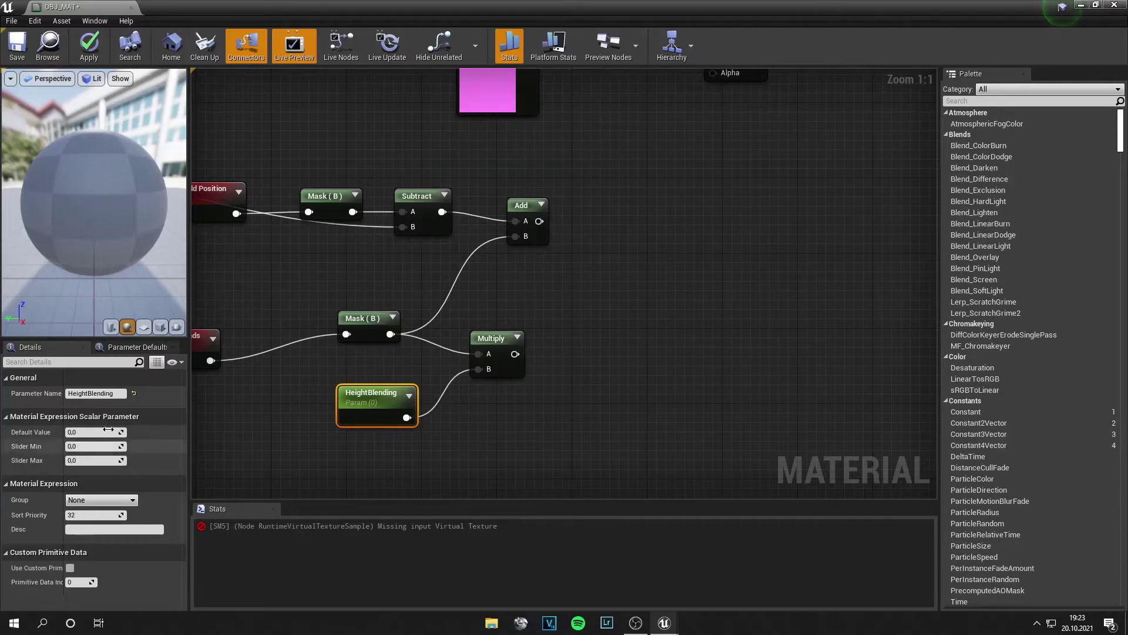
# Add a second Multiply node with Const B set to 2 and connect the first Multiply output to its A input.
pyautogui.moveTo(529, 411); pyautogui.dragTo(448, 437, button='right')
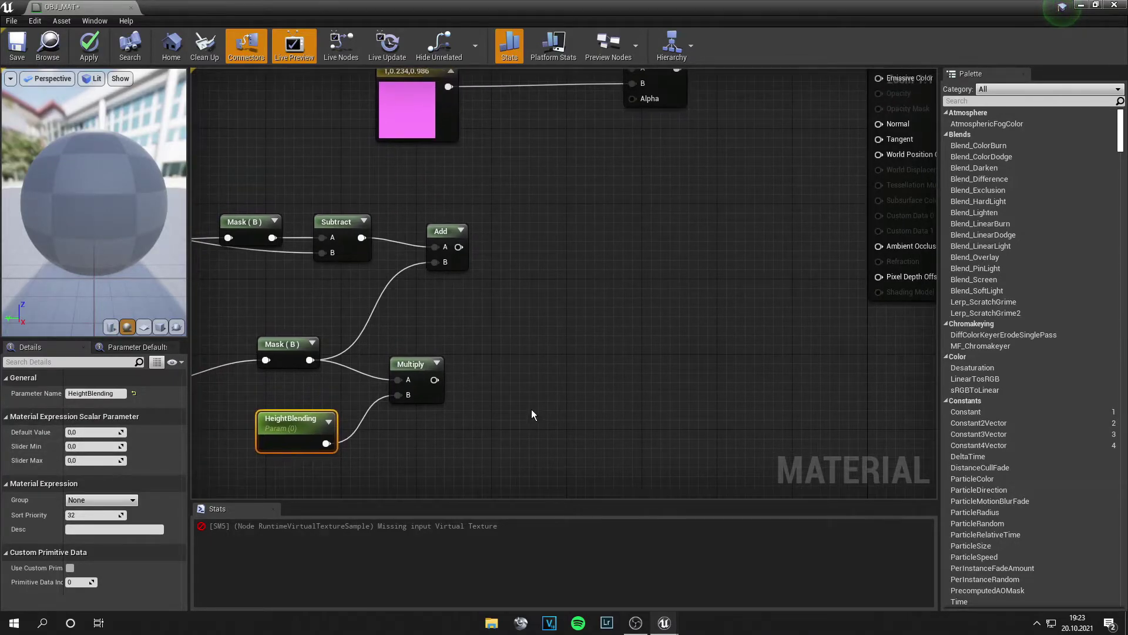
pyautogui.click(420, 367)
pyautogui.hotkey('ctrl', 'w')
pyautogui.moveTo(461, 389); pyautogui.dragTo(516, 342)
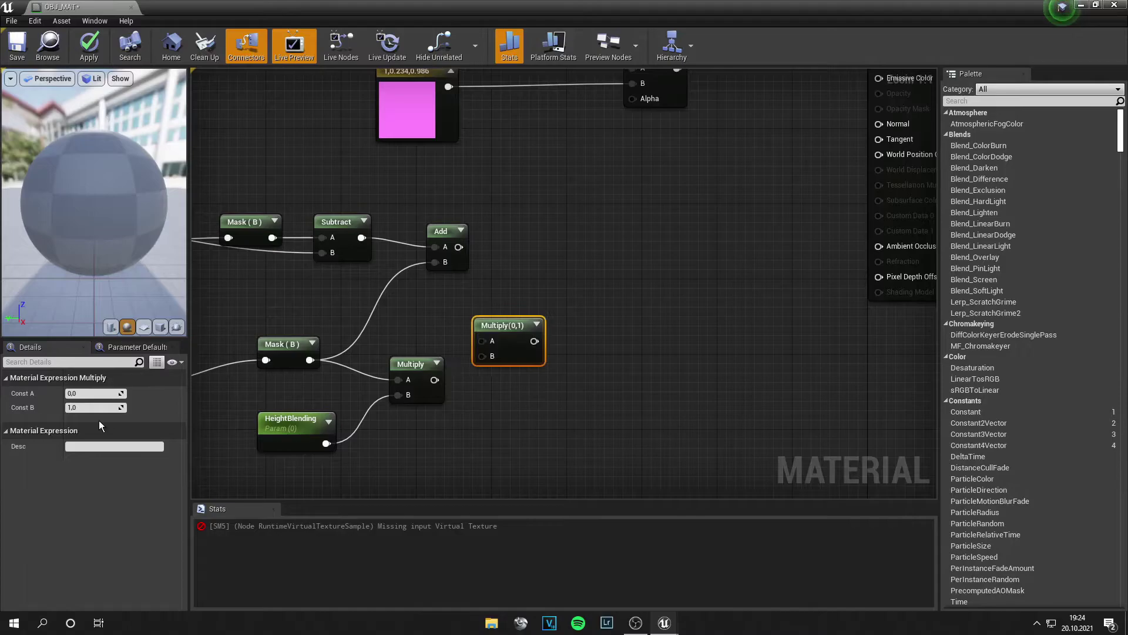
pyautogui.moveTo(83, 405); pyautogui.dragTo(86, 403)
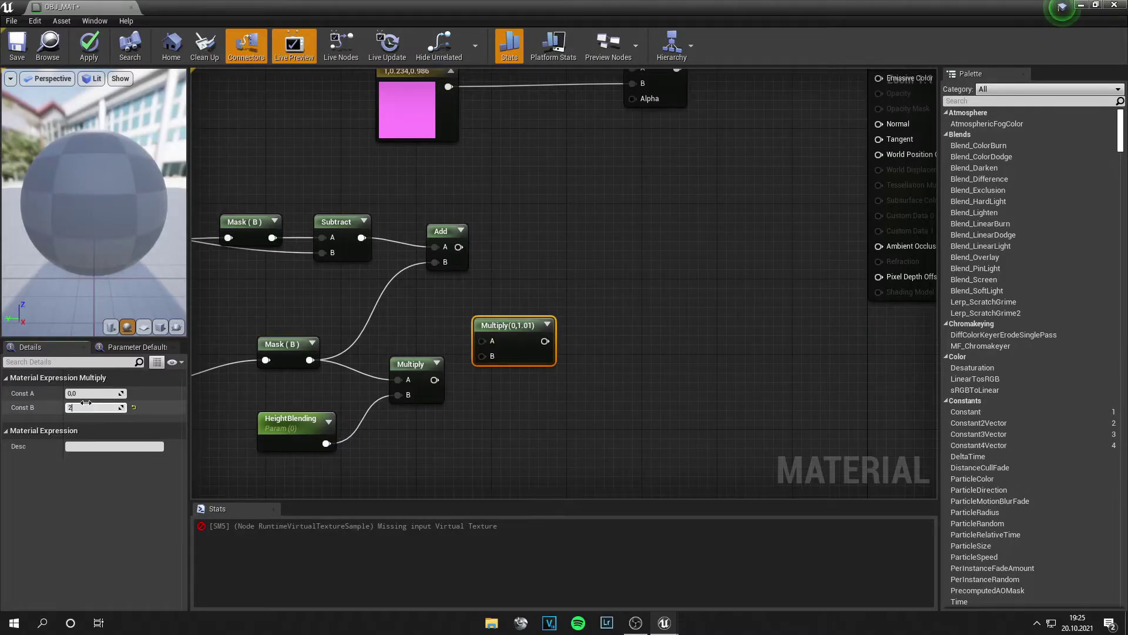
pyautogui.moveTo(434, 380); pyautogui.dragTo(447, 362)
pyautogui.moveTo(326, 399); pyautogui.dragTo(415, 330)
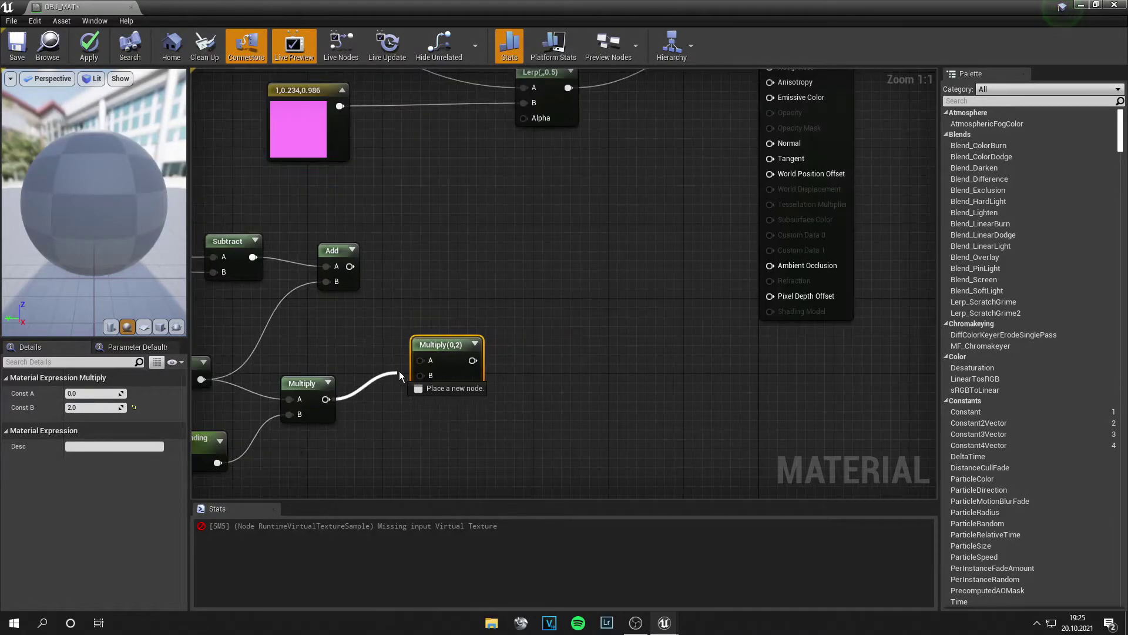
# Add a Subtract node after Add, with the Add output in A and the Multiply(,2) output in B.
pyautogui.rightClick(470, 293)
pyautogui.write('sub')
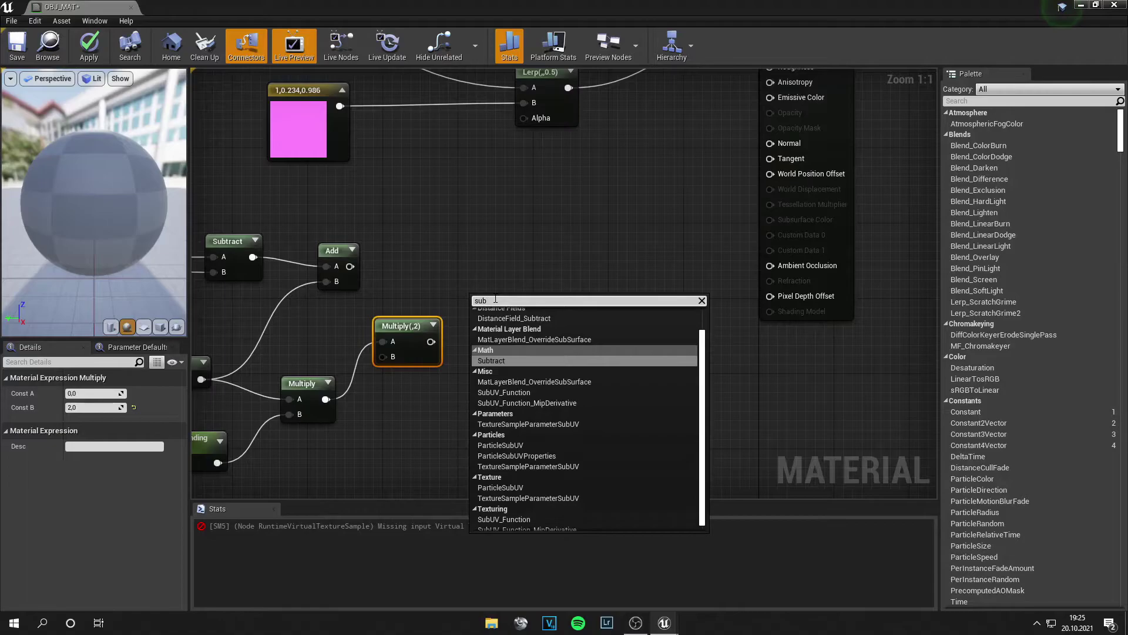
pyautogui.press('Return')
pyautogui.moveTo(349, 266); pyautogui.dragTo(478, 331)
pyautogui.moveTo(523, 340); pyautogui.dragTo(515, 368, button='right')
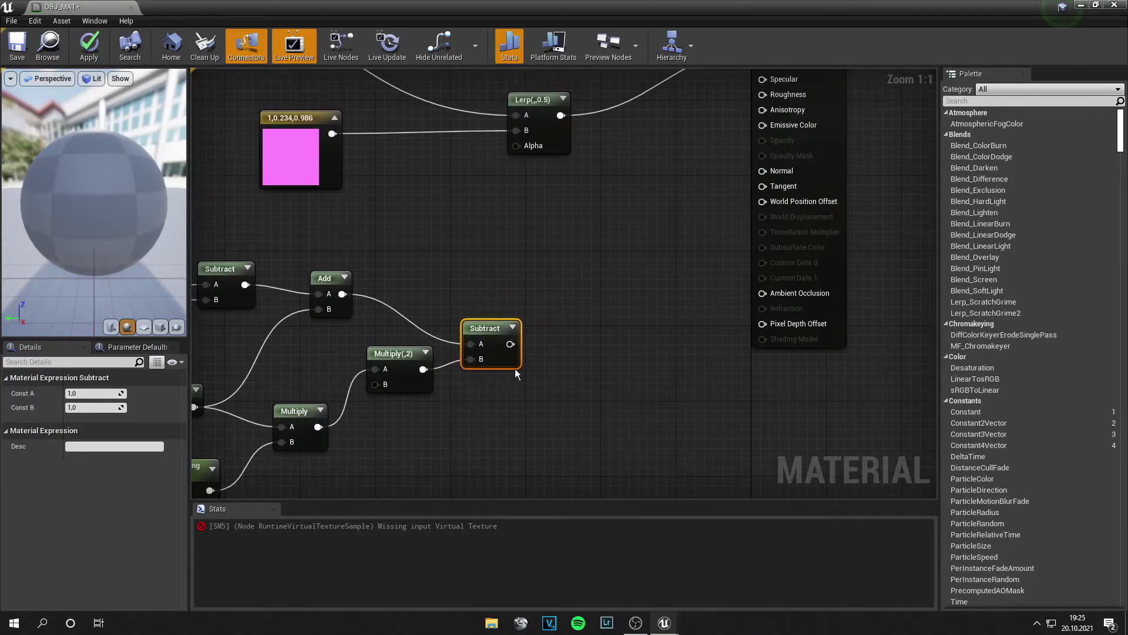
# Add a Constant node below the new Subtract and convert it to a parameter named Blend.
pyautogui.moveTo(582, 412); pyautogui.dragTo(406, 355, button='right')
pyautogui.click(388, 349)
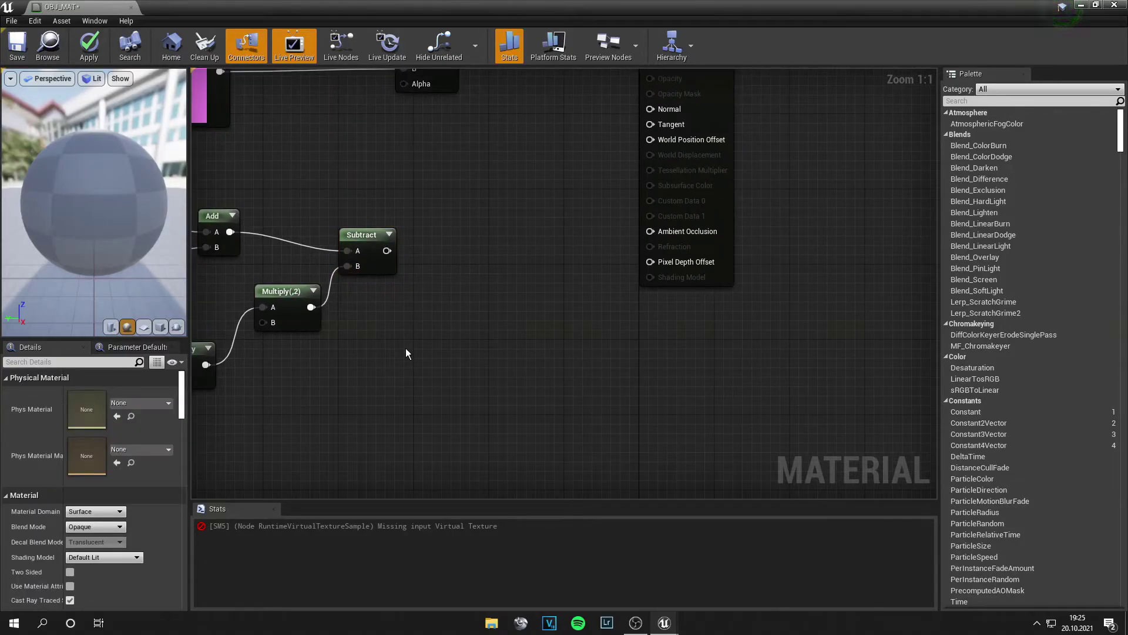
pyautogui.click(405, 351)
pyautogui.rightClick(417, 369)
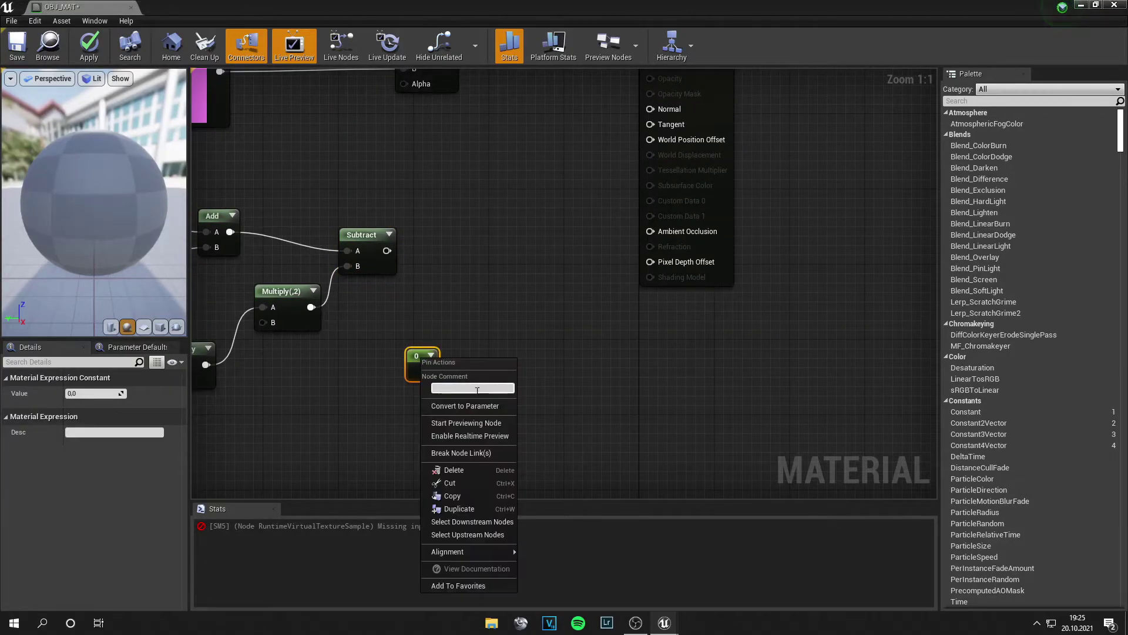
pyautogui.click(469, 404)
pyautogui.write('Blend')
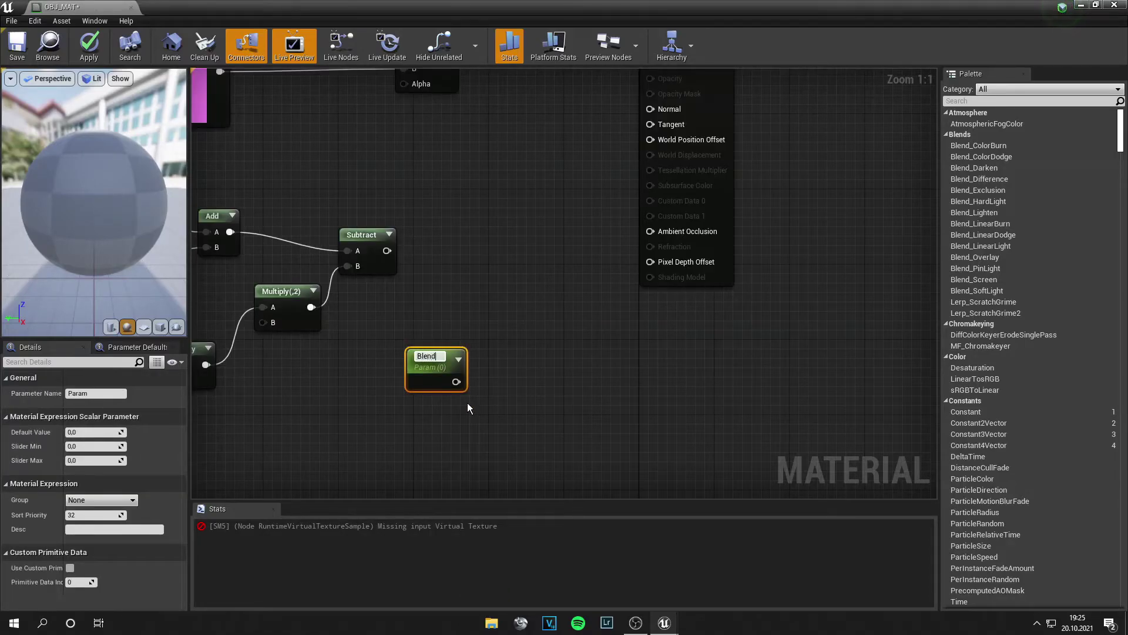
pyautogui.press('Return')
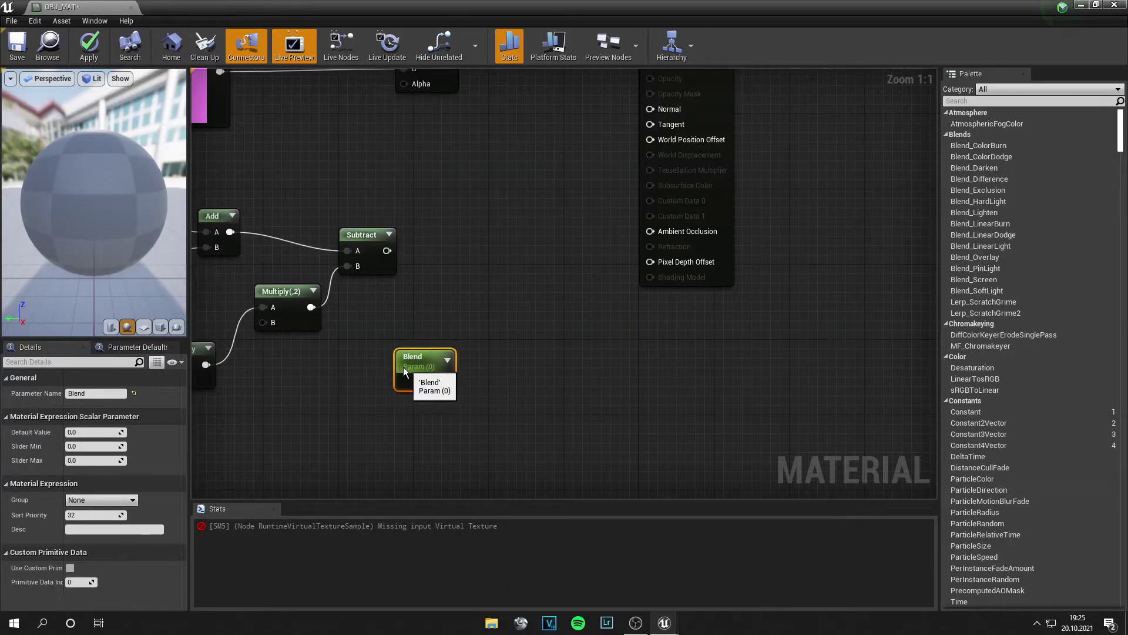
# Add a Divide node with the last Subtract output in A and the Blend parameter in B.
pyautogui.rightClick(443, 254)
pyautogui.write('divide')
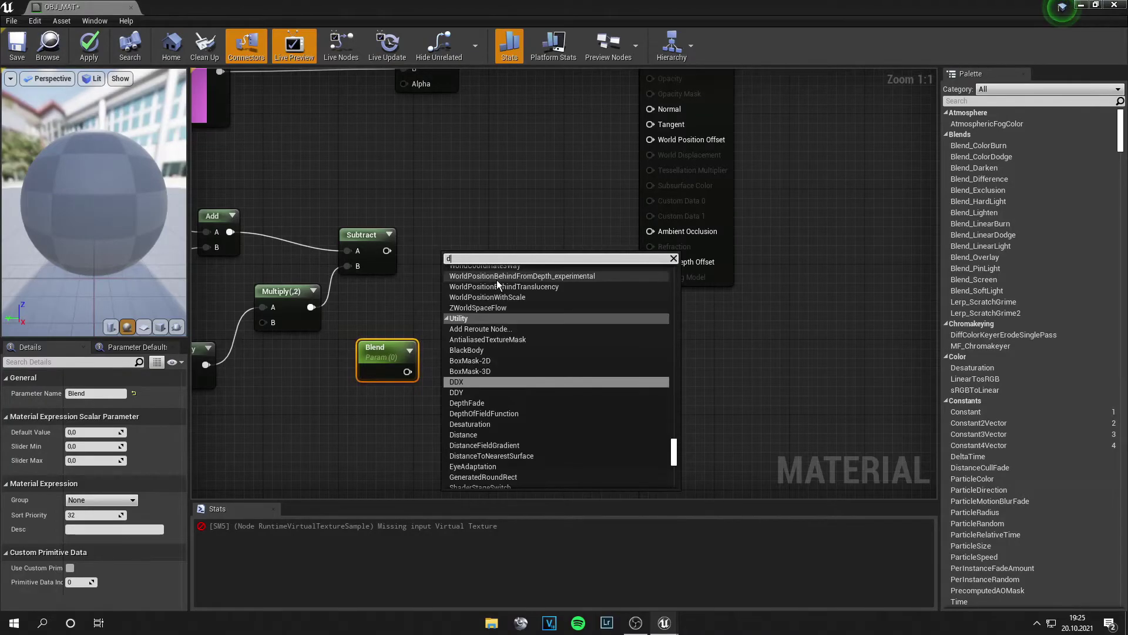
pyautogui.press('Return')
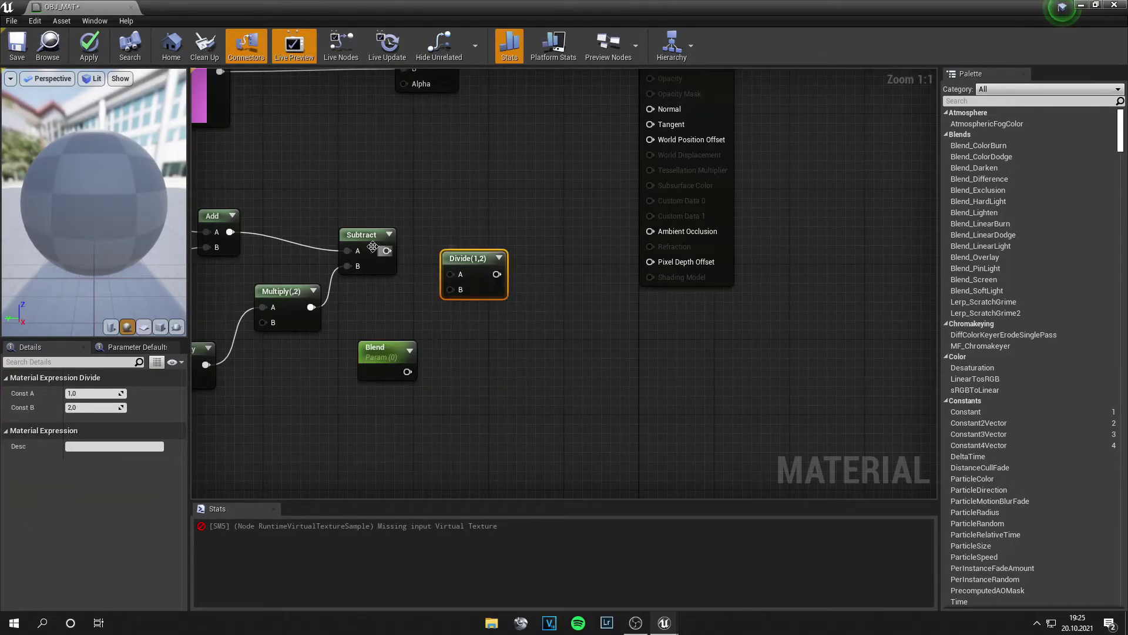
pyautogui.moveTo(386, 251); pyautogui.dragTo(453, 273)
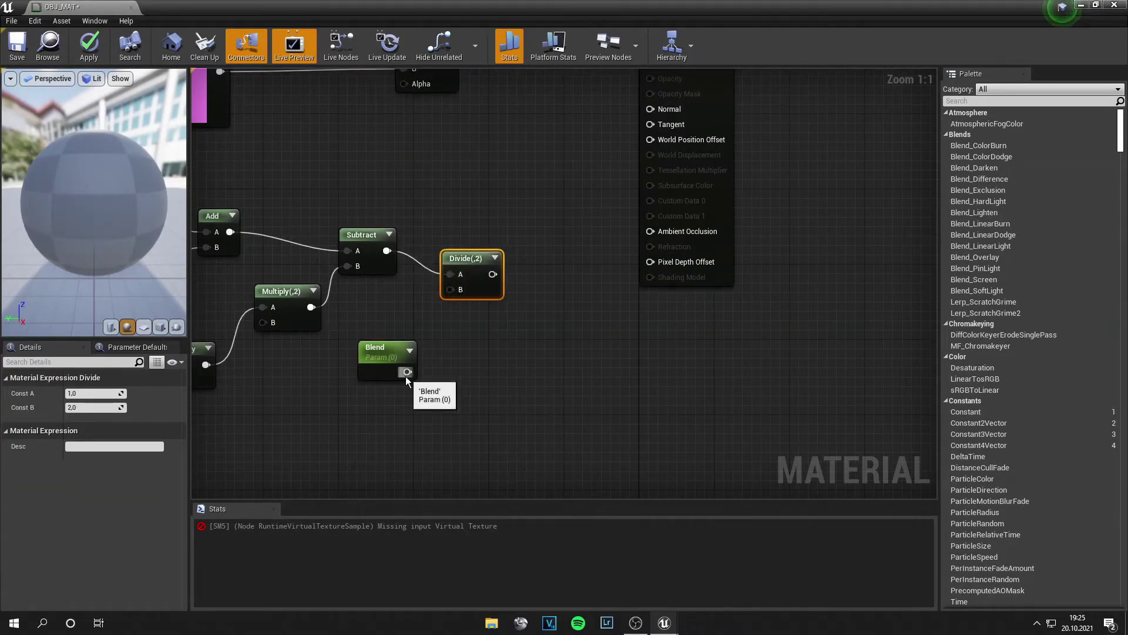
pyautogui.moveTo(407, 371); pyautogui.dragTo(456, 292)
# Add a Saturate node, feed it the Divide output and connect its result to the Lerp's Alpha input.
pyautogui.moveTo(509, 178); pyautogui.dragTo(582, 324, button='right')
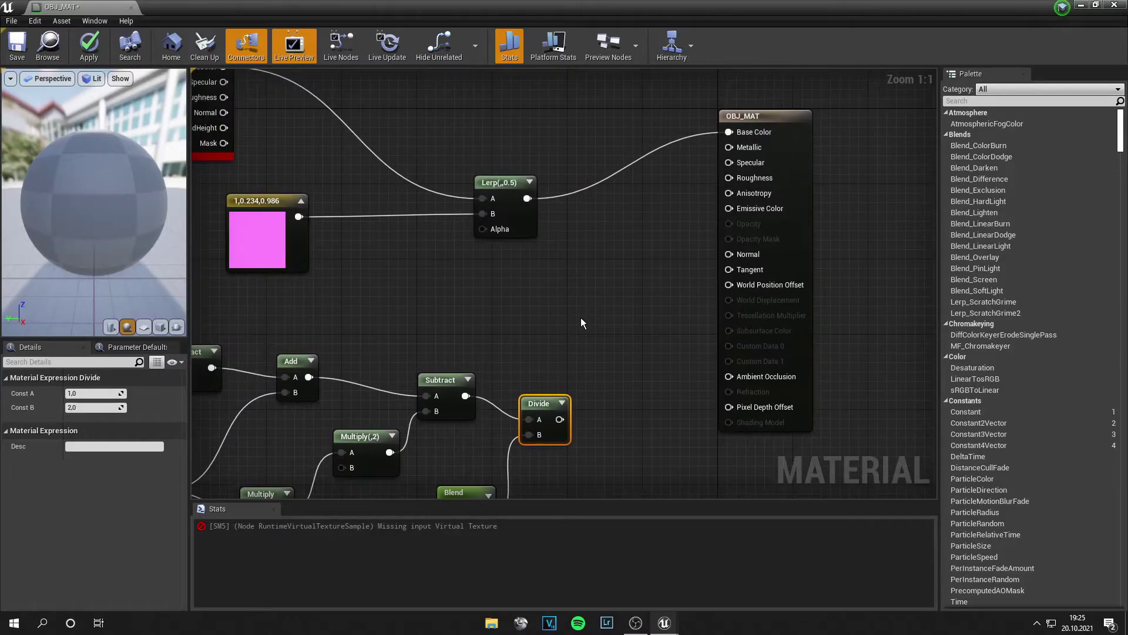
pyautogui.rightClick(512, 308)
pyautogui.click(526, 295)
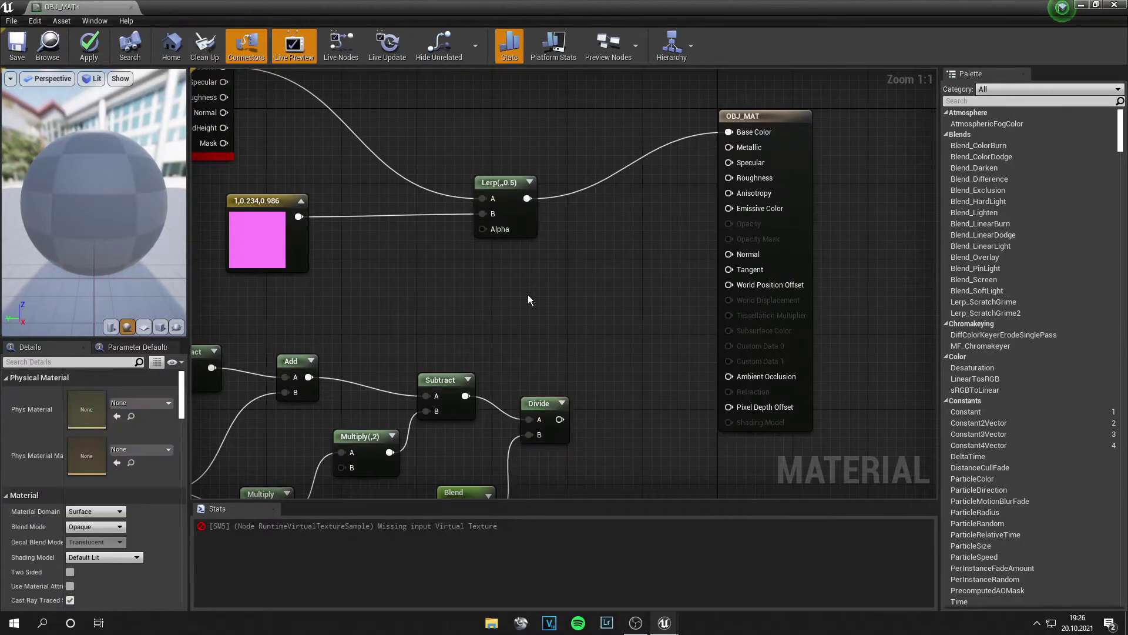
pyautogui.rightClick(528, 294)
pyautogui.write('sa')
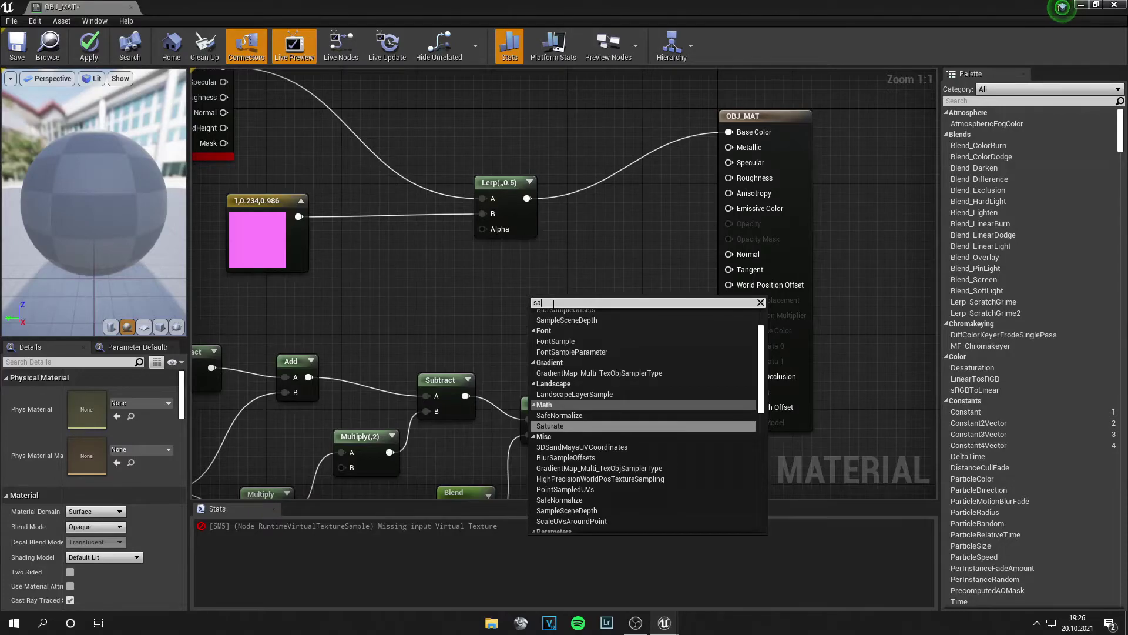
pyautogui.press('Return')
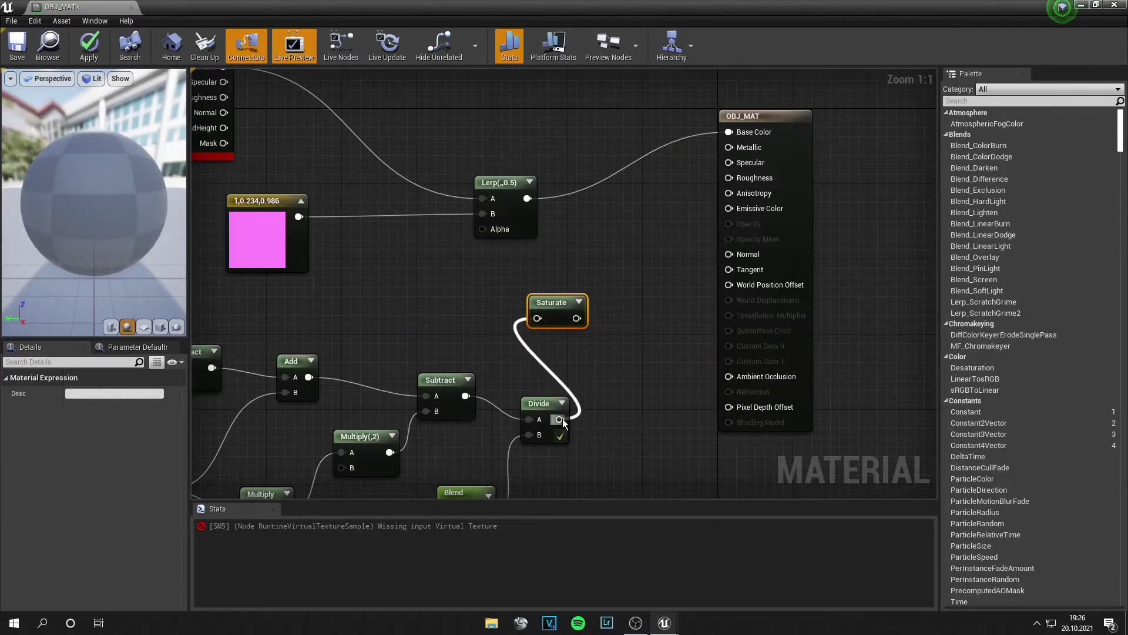
pyautogui.moveTo(562, 418); pyautogui.dragTo(559, 419)
pyautogui.moveTo(577, 318); pyautogui.dragTo(482, 228)
# Save the OBJ_MAT material, continuing despite the compilation errors.
pyautogui.click(642, 457)
pyautogui.moveTo(642, 457); pyautogui.dragTo(694, 355, button='right')
pyautogui.scroll(-1, 694, 355)
pyautogui.scroll(1, 658, 297)
pyautogui.moveTo(657, 298); pyautogui.dragTo(571, 395, button='right')
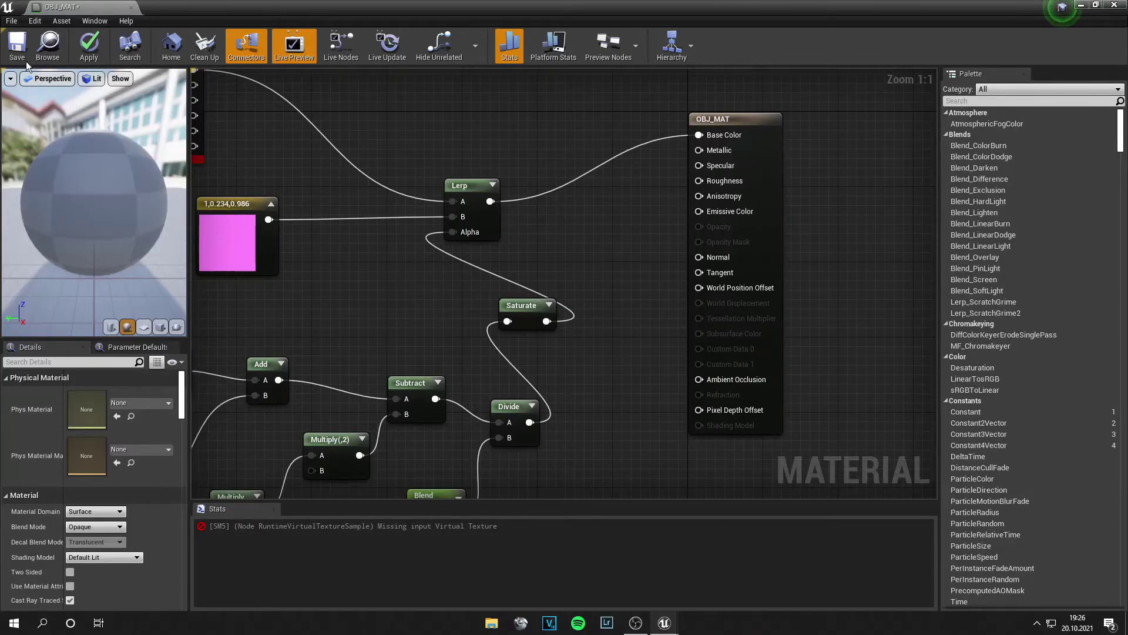
pyautogui.click(18, 47)
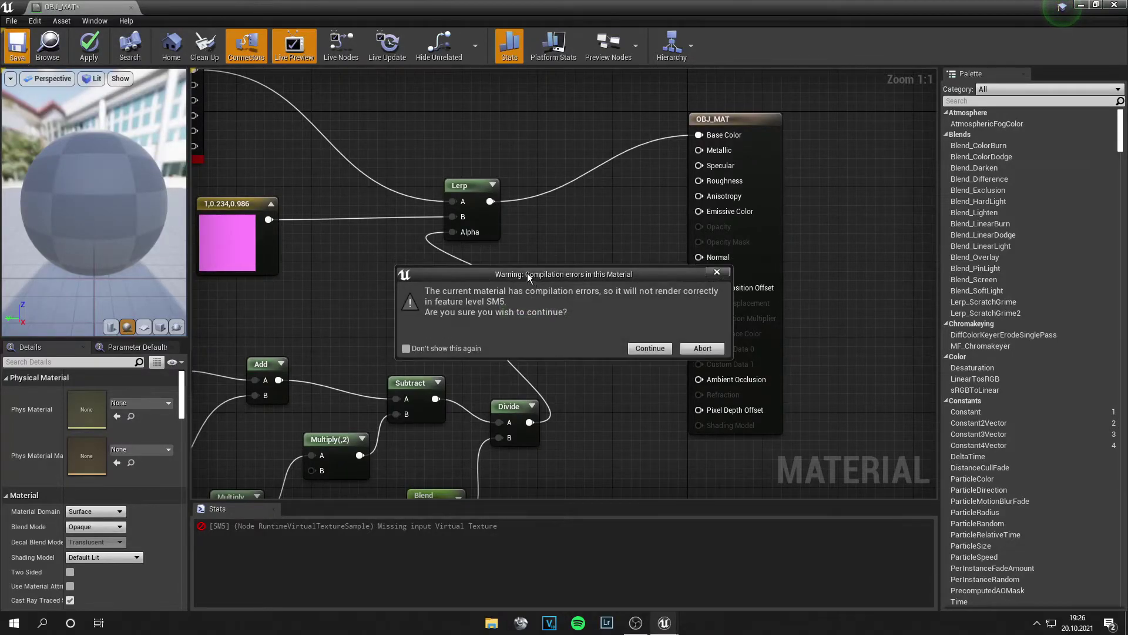
pyautogui.click(637, 345)
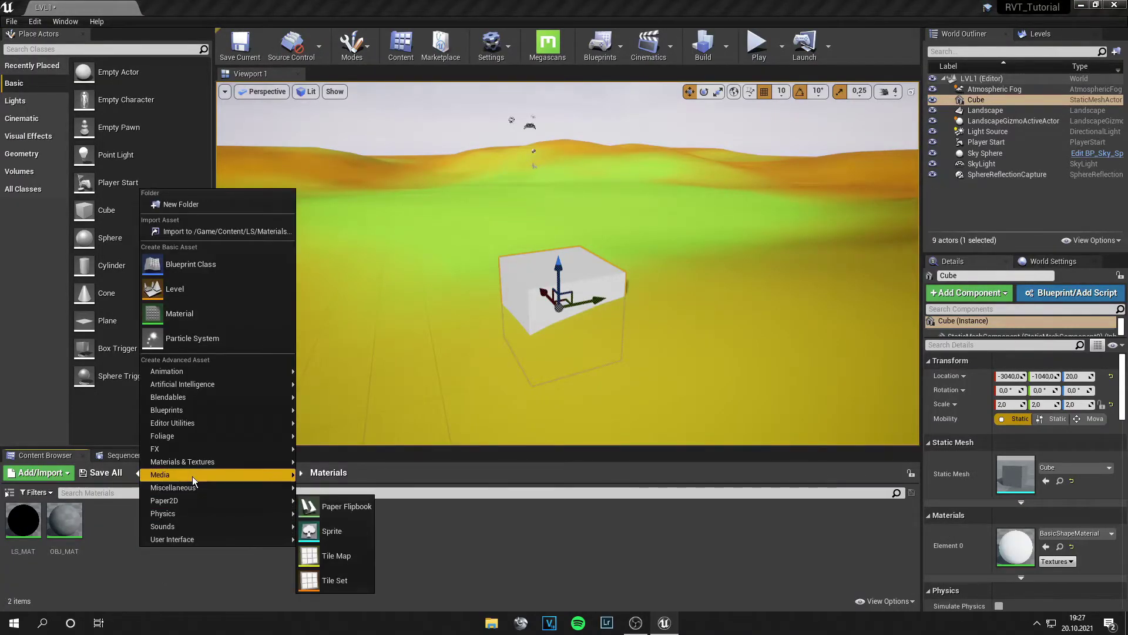
# Create a Runtime Virtual Texture asset named Height in the LS Materials folder.
pyautogui.moveTo(193, 476)
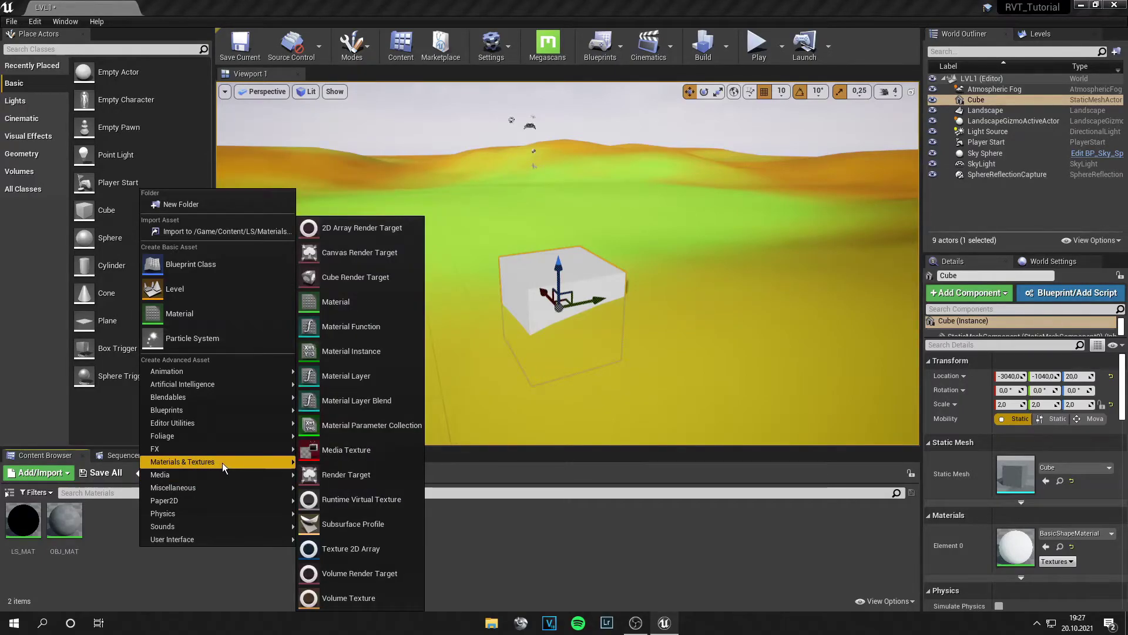
pyautogui.click(362, 499)
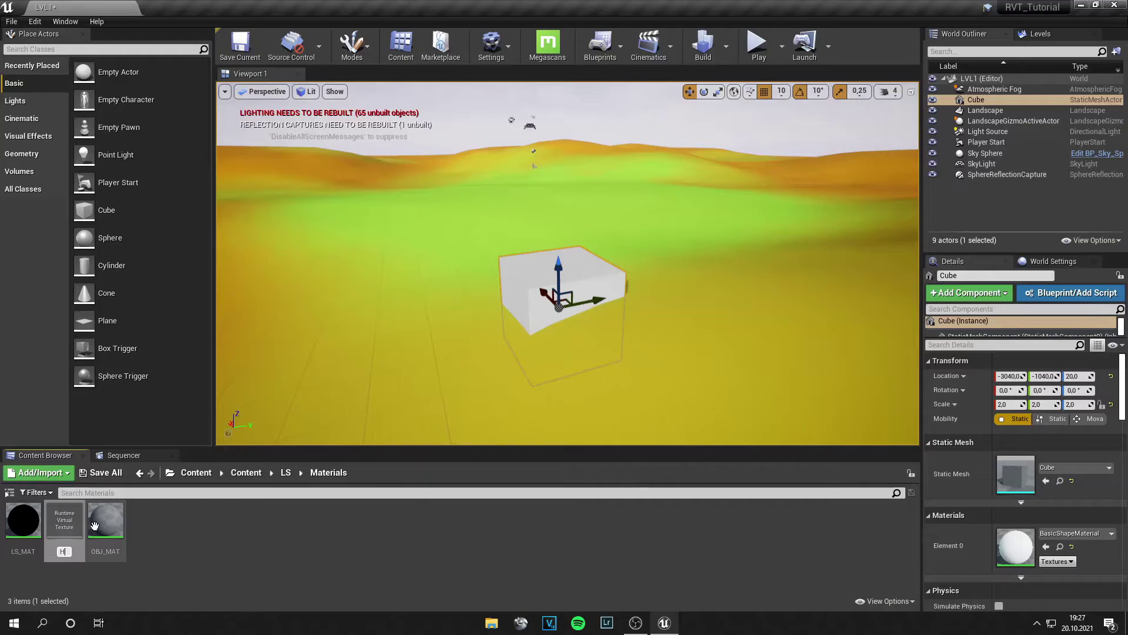
pyautogui.write('Height')
pyautogui.press('Return')
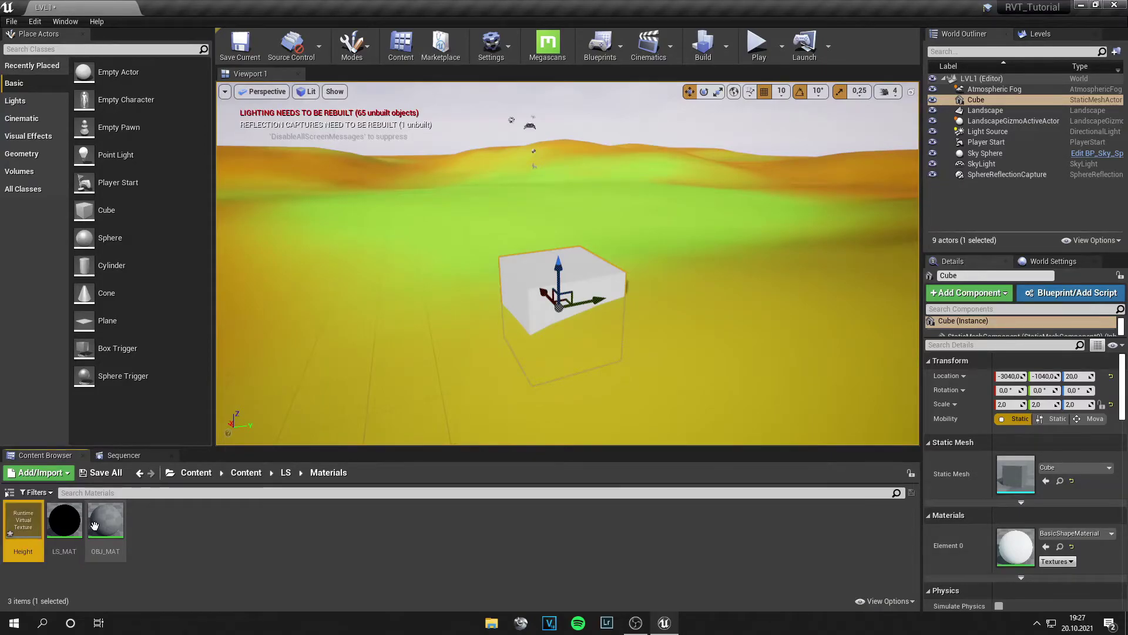
# Create another Runtime Virtual Texture asset named LS in the same Materials folder.
pyautogui.rightClick(175, 524)
pyautogui.moveTo(220, 439)
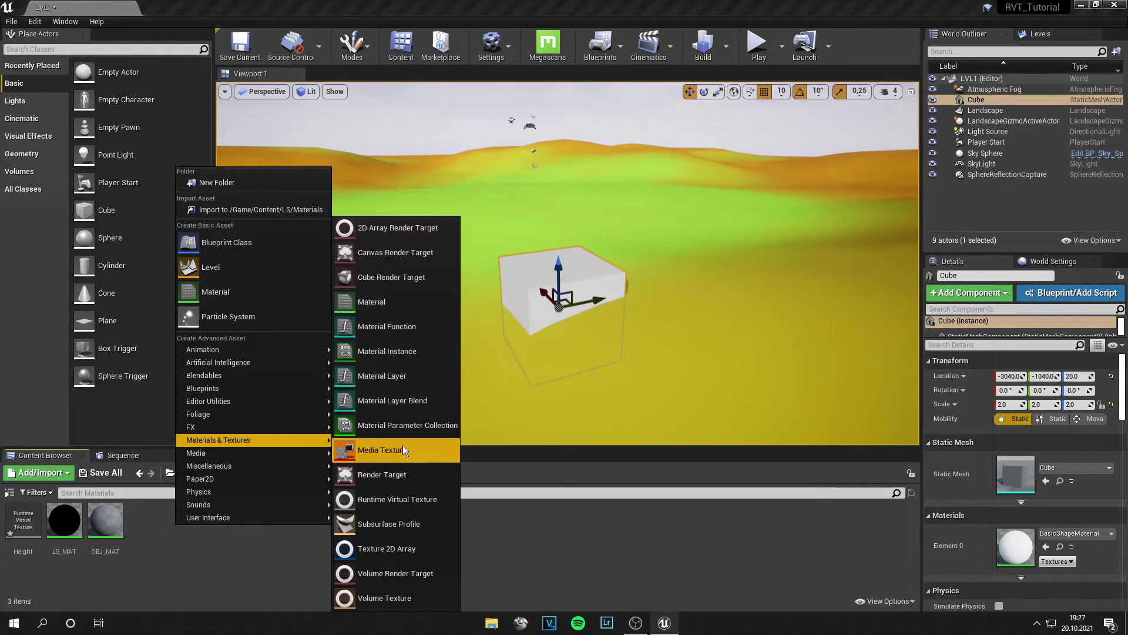
pyautogui.click(412, 499)
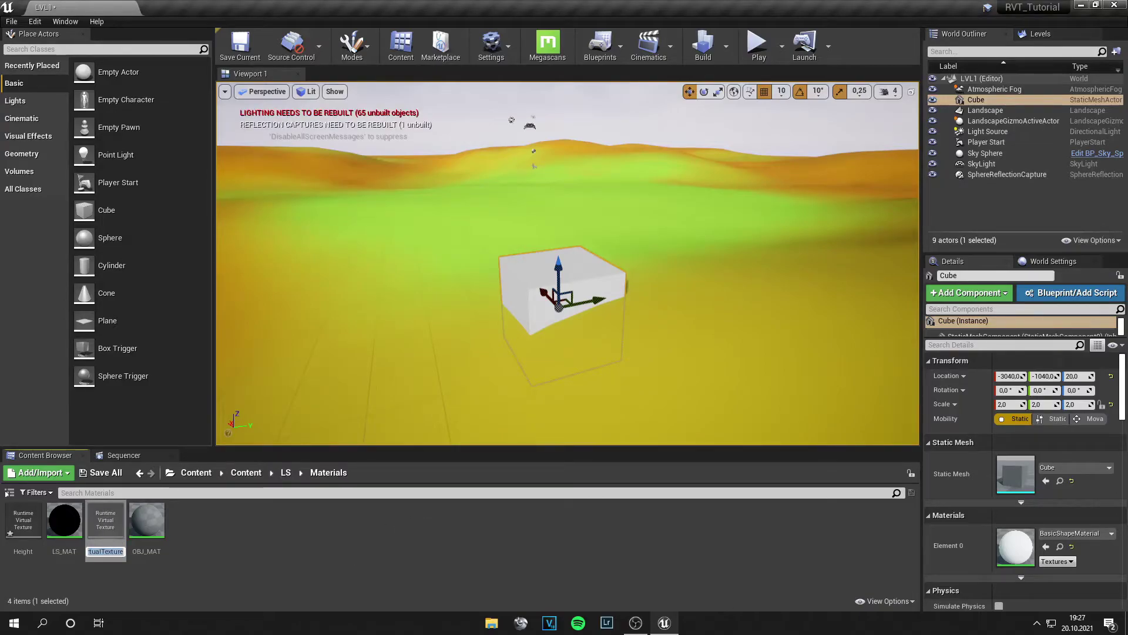
pyautogui.write('LS')
pyautogui.press('Return')
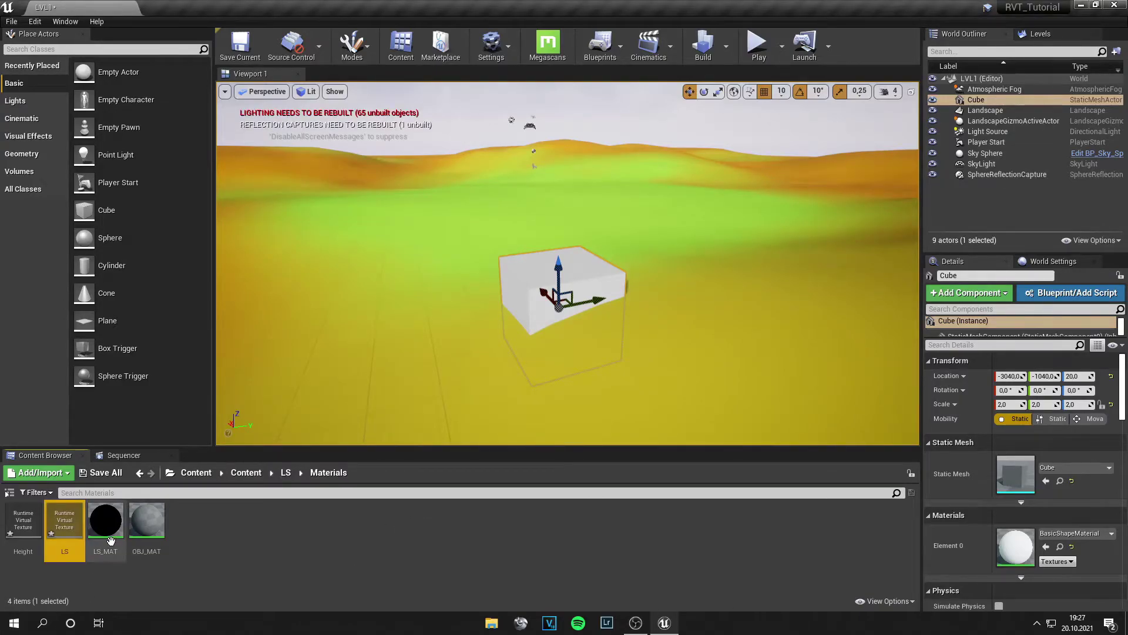
# In OBJ_MAT, assign the LS virtual texture to the Runtime Virtual Texture Sample node that feeds the Lerp's A input.
pyautogui.doubleClick(159, 537)
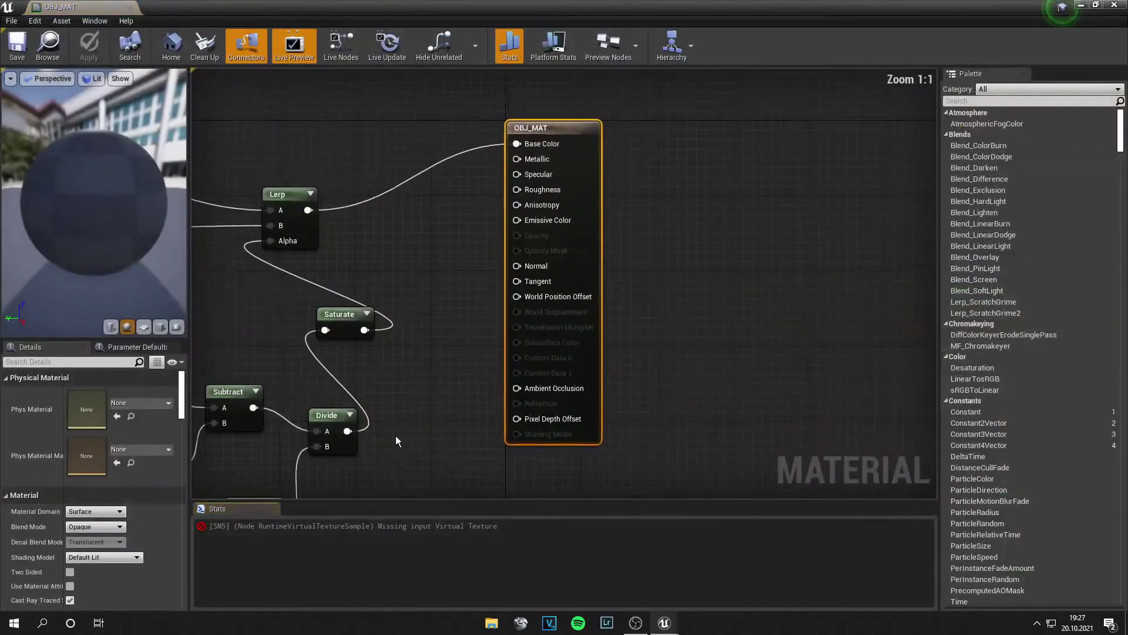
pyautogui.scroll(-2, 482, 388)
pyautogui.moveTo(464, 380); pyautogui.dragTo(929, 360, button='right')
pyautogui.click(605, 176)
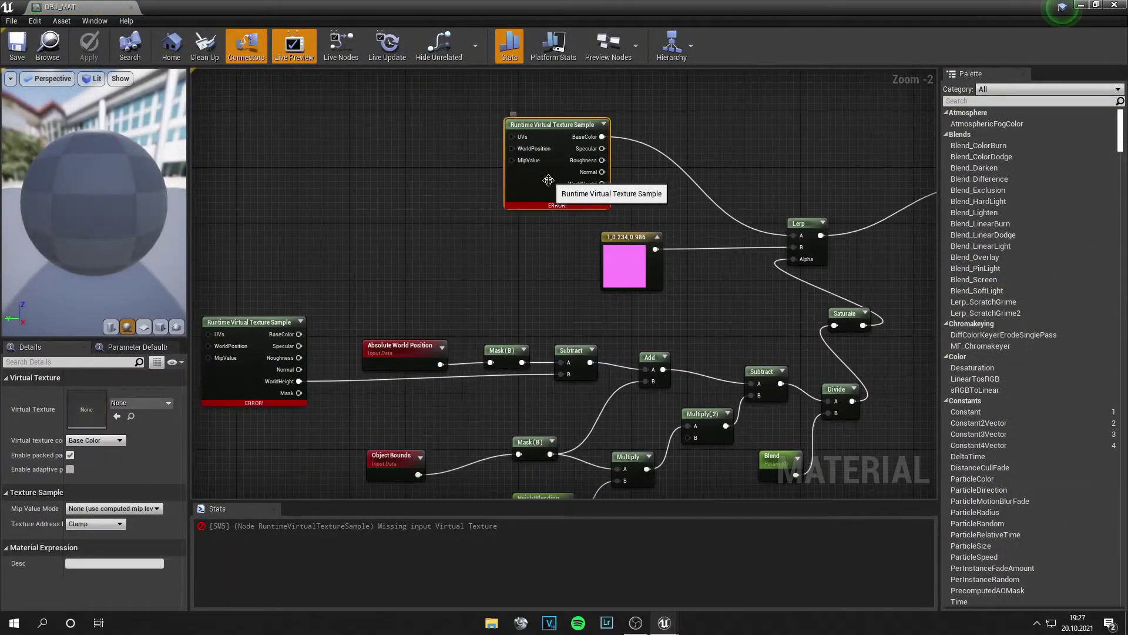
pyautogui.click(141, 402)
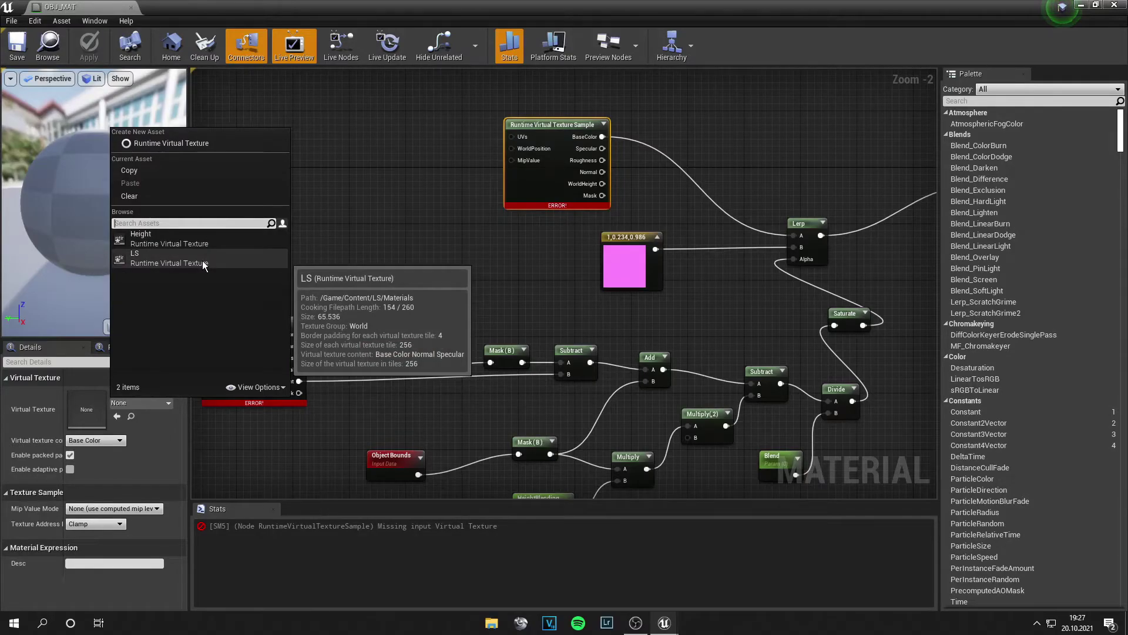
pyautogui.click(203, 265)
# Assign the Height virtual texture to the sample node supplying WorldHeight to the Subtract node, and save the material.
pyautogui.click(252, 321)
pyautogui.click(142, 402)
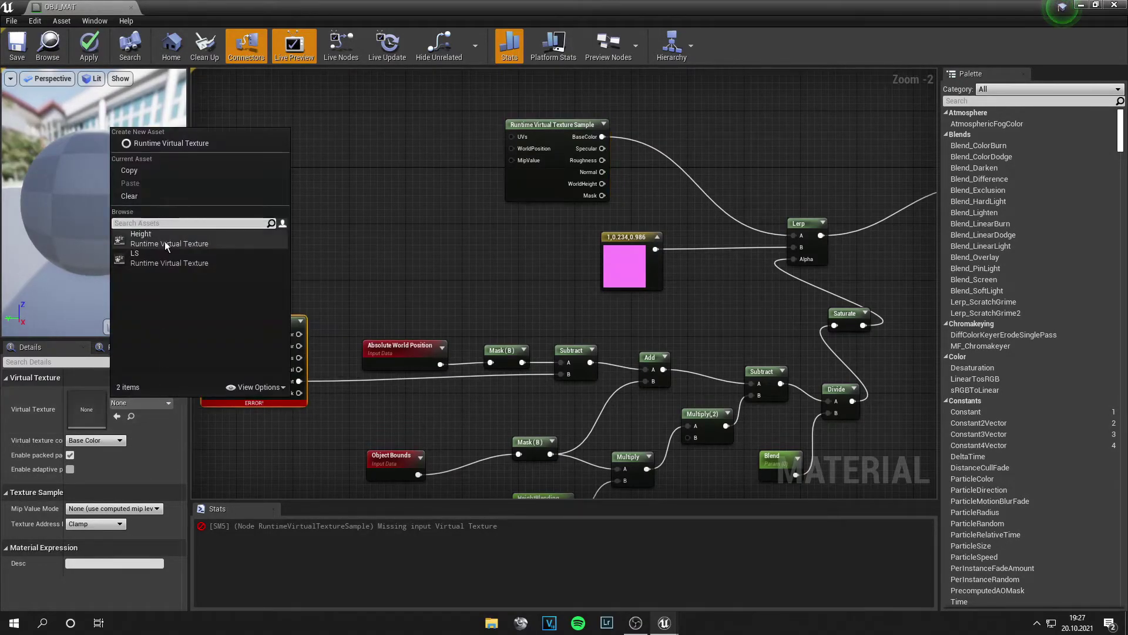
pyautogui.click(166, 238)
pyautogui.moveTo(371, 285)
pyautogui.mouseDown(button='right')
pyautogui.moveTo(382, 270)
pyautogui.moveTo(363, 271)
pyautogui.mouseUp(button='right')
pyautogui.click(19, 47)
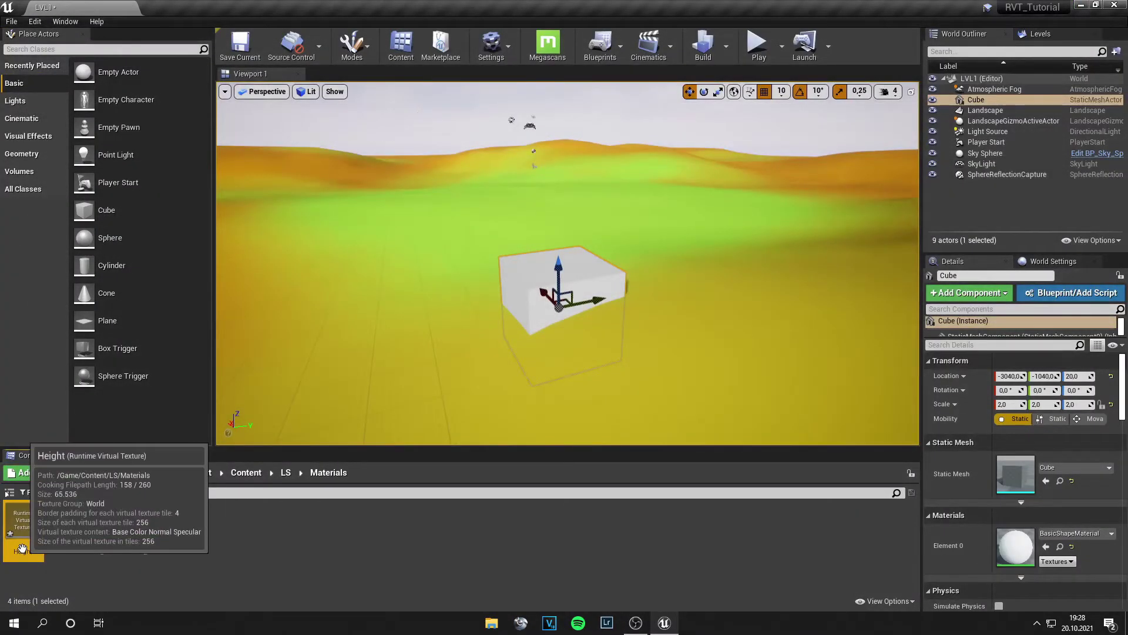
# Set the Height asset's virtual texture content to World Height and save it.
pyautogui.doubleClick(22, 521)
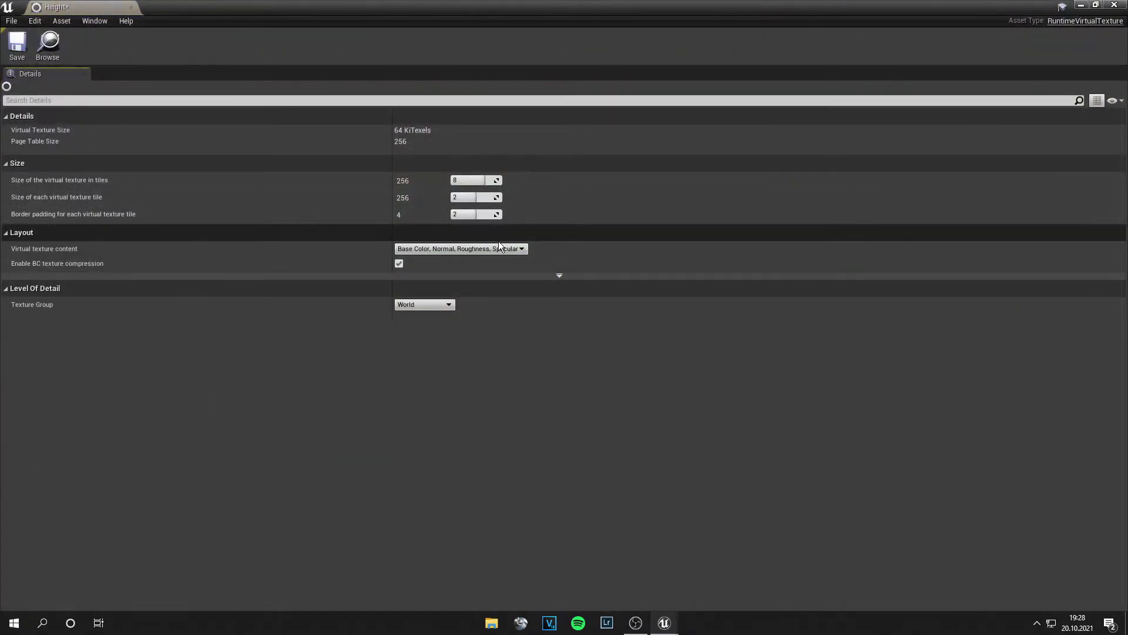
pyautogui.click(500, 248)
pyautogui.click(481, 292)
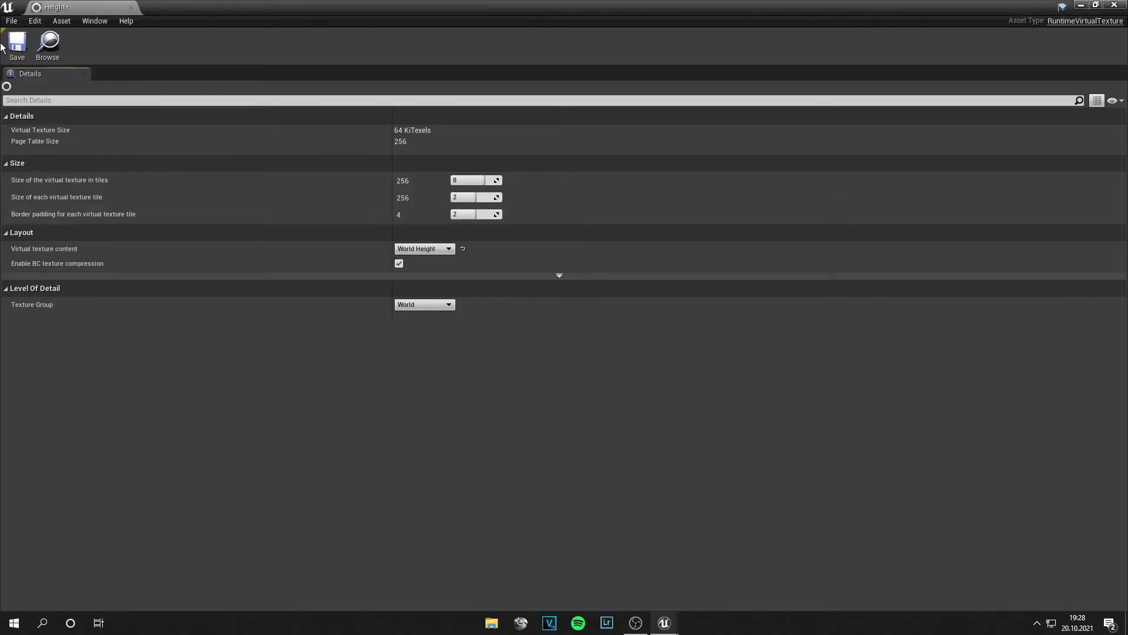
pyautogui.click(17, 47)
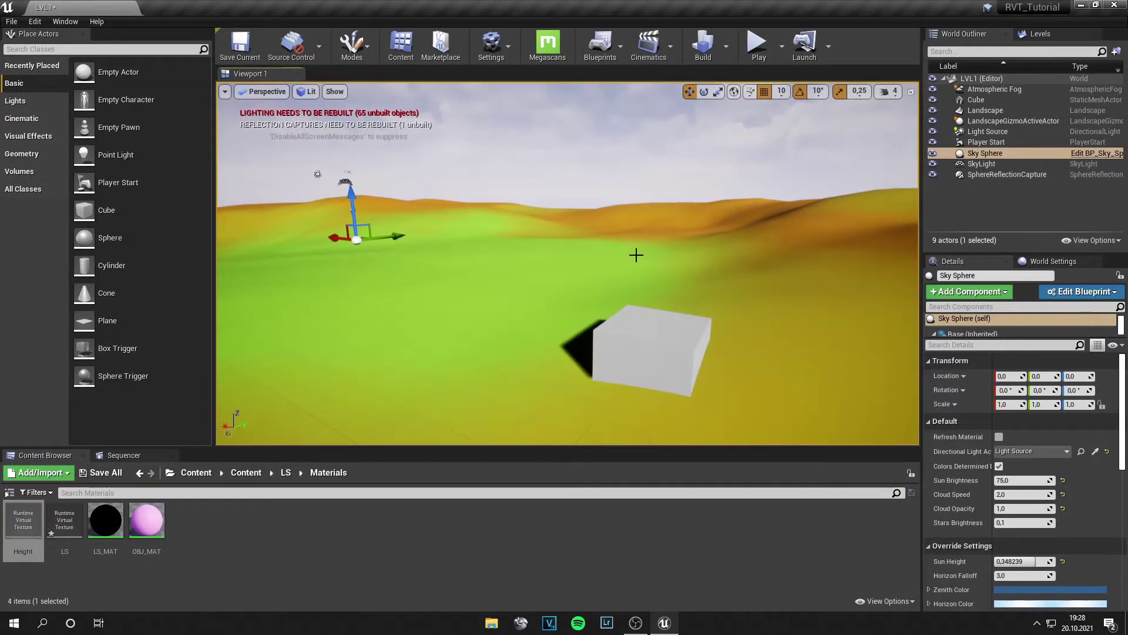
# Place a Box Reflection Capture in the level beside the cube.
pyautogui.click(32, 140)
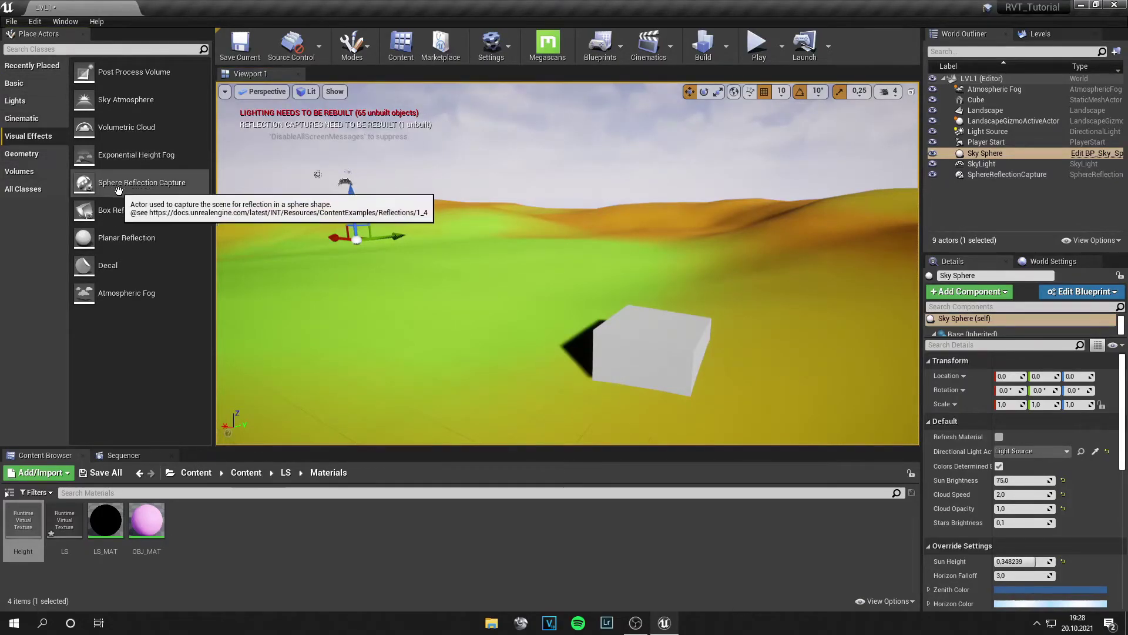
pyautogui.moveTo(135, 210); pyautogui.dragTo(514, 332)
pyautogui.scroll(-3, 776, 299)
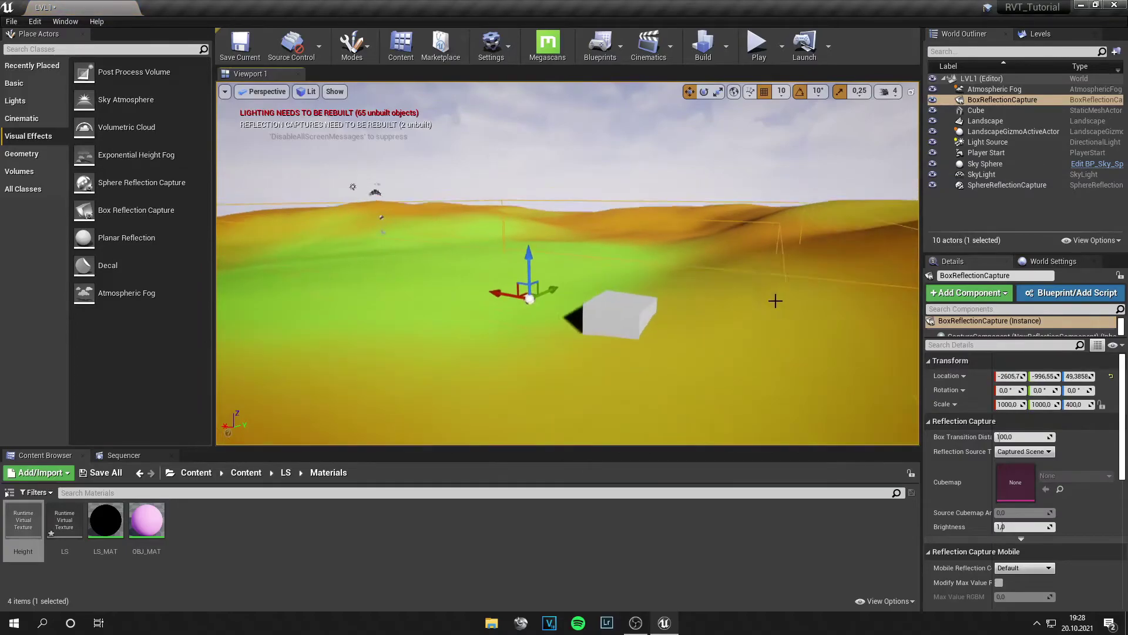
pyautogui.moveTo(776, 300); pyautogui.dragTo(785, 332, button='right')
pyautogui.press('s')
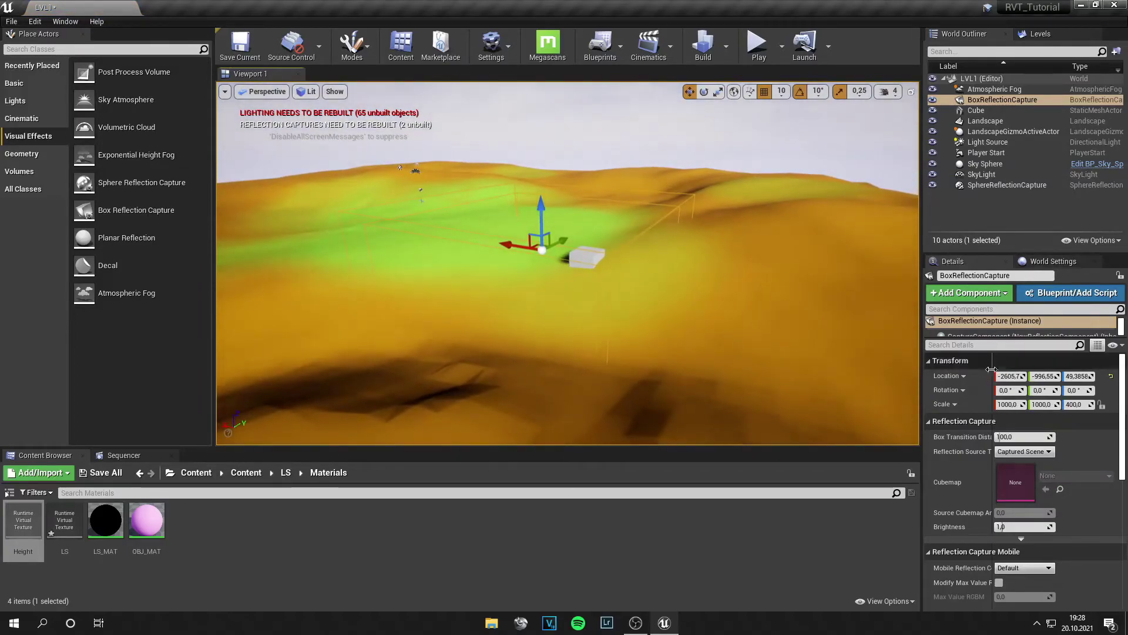
# Scale the box reflection capture to 20000 in X and Y and 2000 in Z.
pyautogui.click(1007, 404)
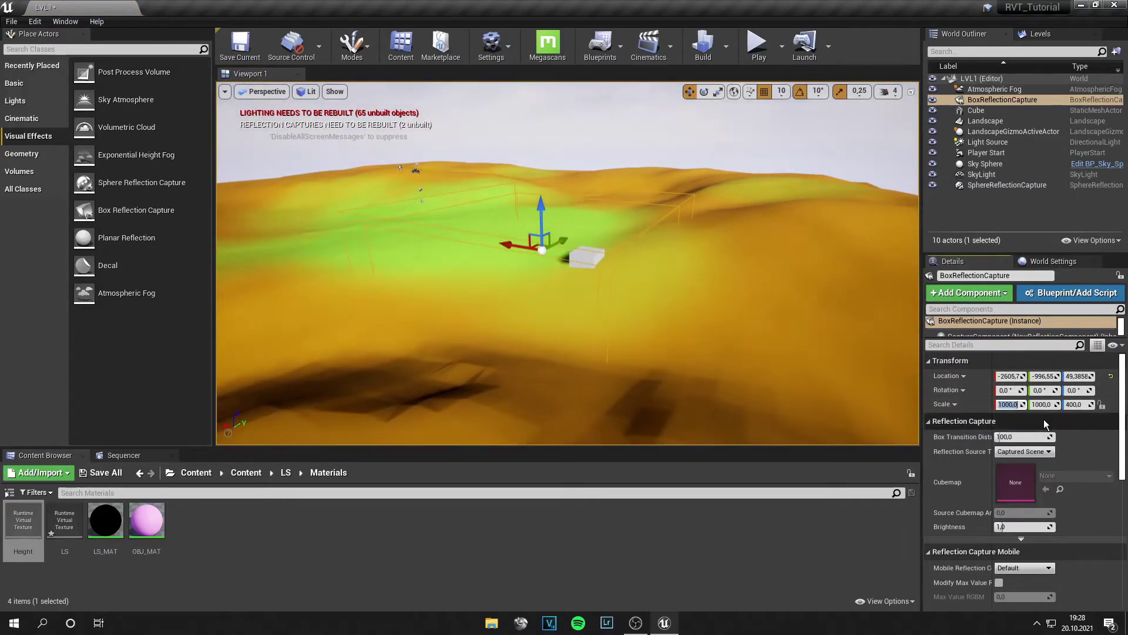
pyautogui.write('20000')
pyautogui.press('Return')
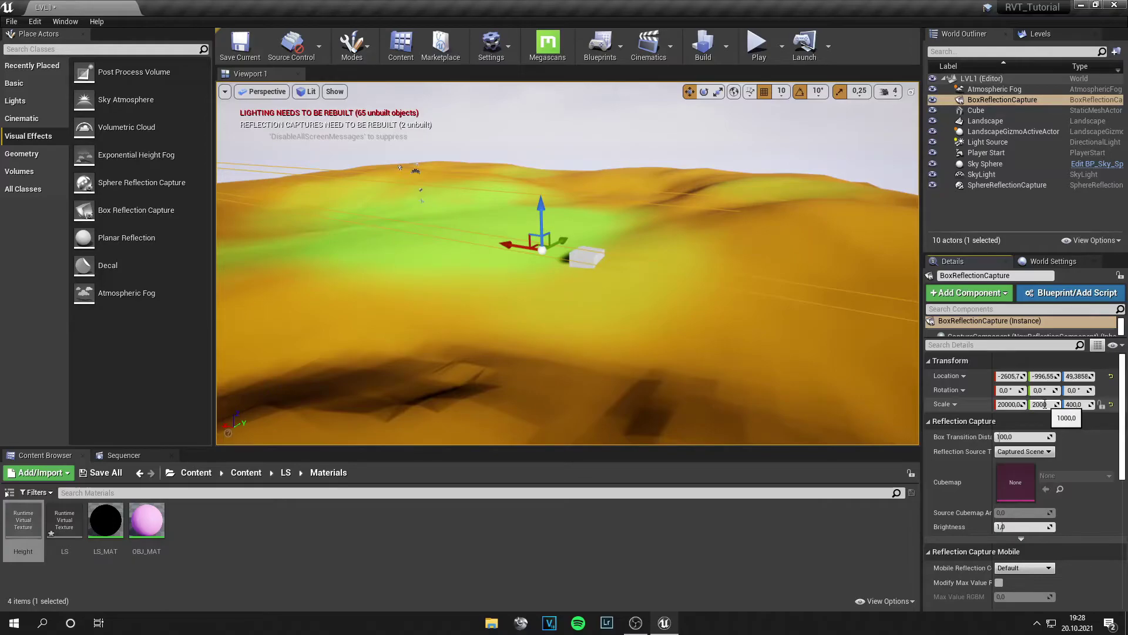
pyautogui.click(1046, 404)
pyautogui.write('20000')
pyautogui.press('Return')
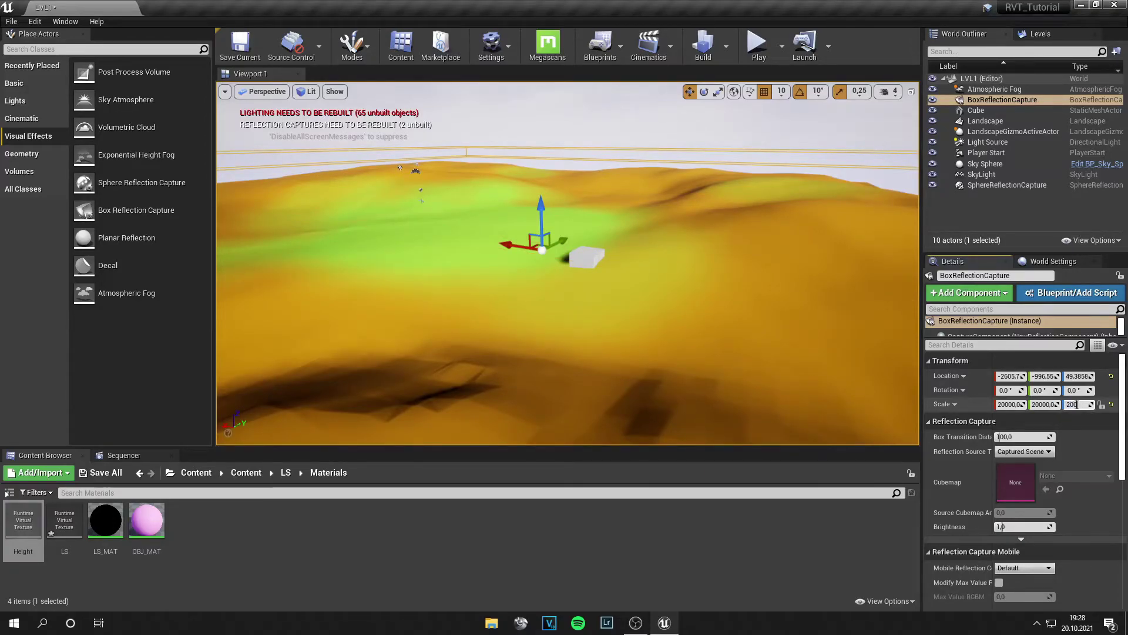
pyautogui.click(1076, 404)
pyautogui.write('200')
pyautogui.press('Return')
pyautogui.moveTo(647, 294); pyautogui.dragTo(588, 253, button='right')
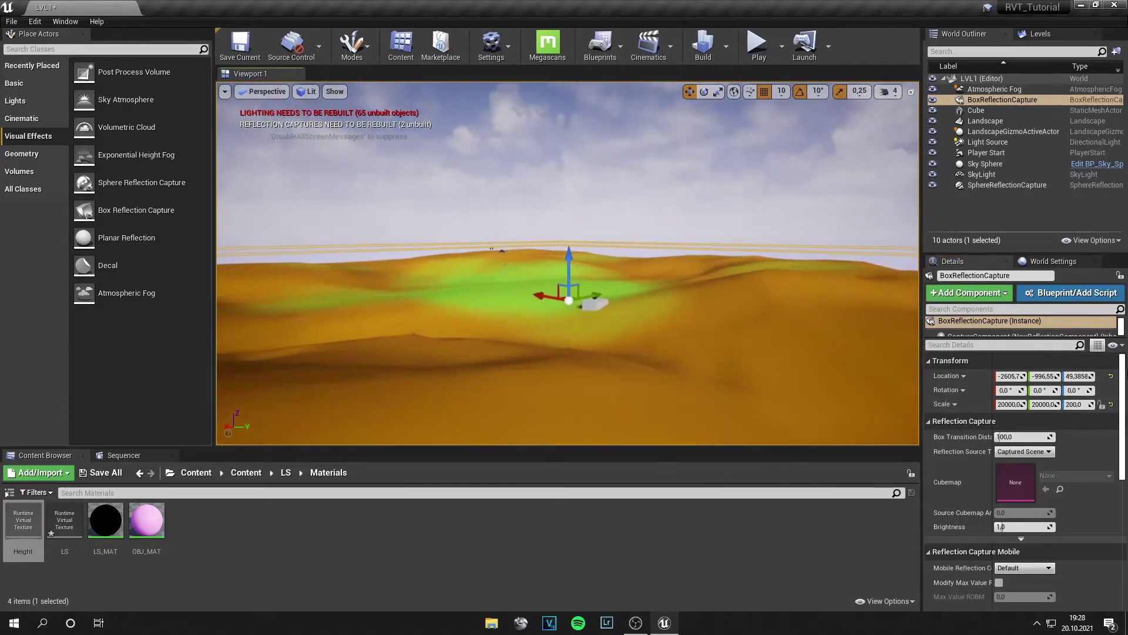
pyautogui.click(1078, 405)
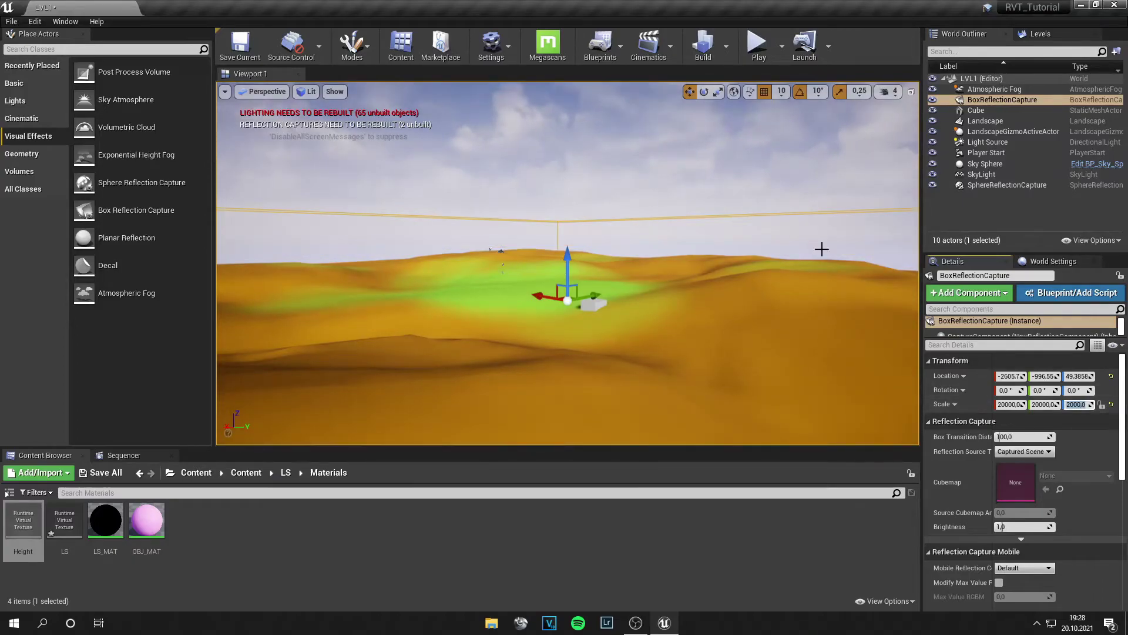
# Find the Runtime Virtual Texture Volume actor and place it on the landscape near the cube.
pyautogui.click(638, 151)
pyautogui.press('w')
pyautogui.moveTo(574, 267); pyautogui.dragTo(574, 311, button='right')
pyautogui.click(112, 50)
pyautogui.write('vir')
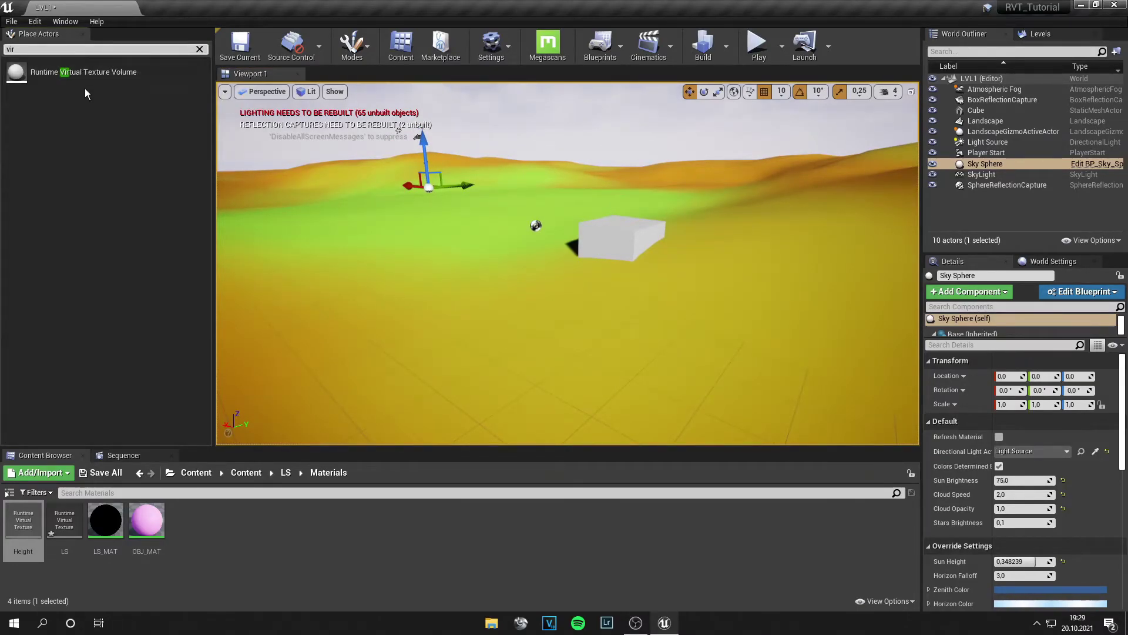
pyautogui.moveTo(74, 78); pyautogui.dragTo(546, 259)
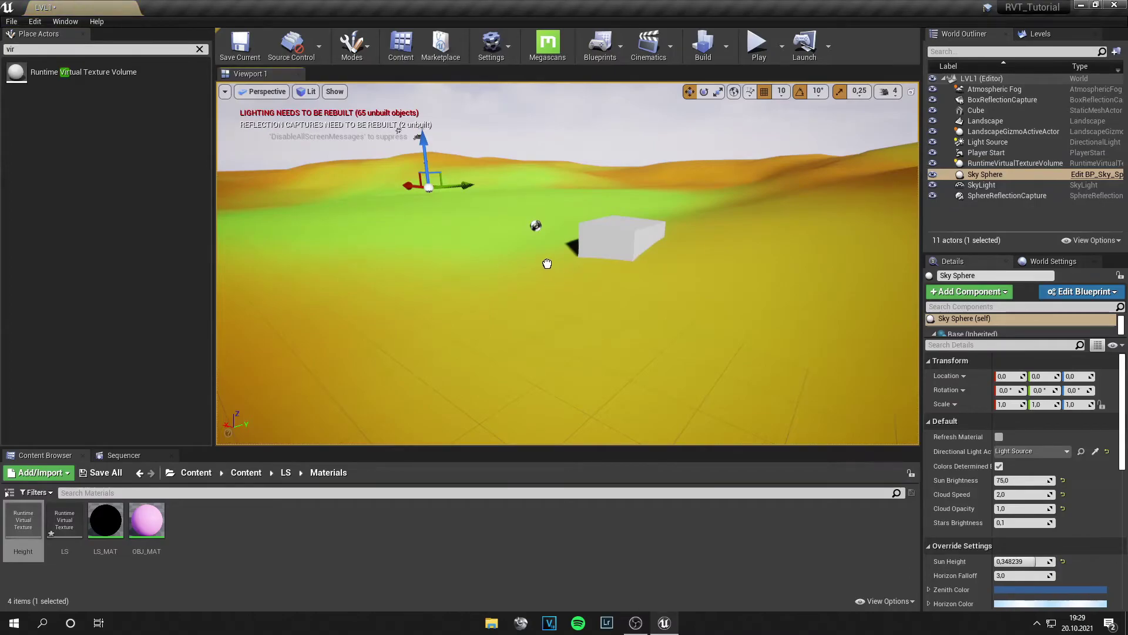
# Scale the runtime virtual texture volume to 20000 in X and Y and 2000 in Z.
pyautogui.press('f')
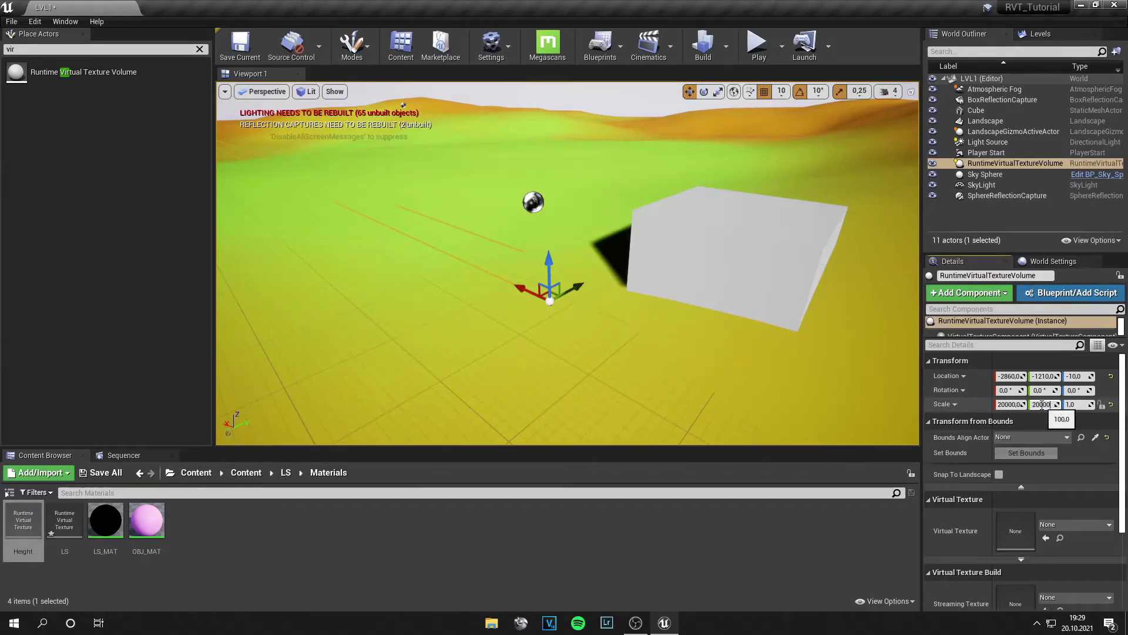
pyautogui.click(1079, 404)
pyautogui.write('2000')
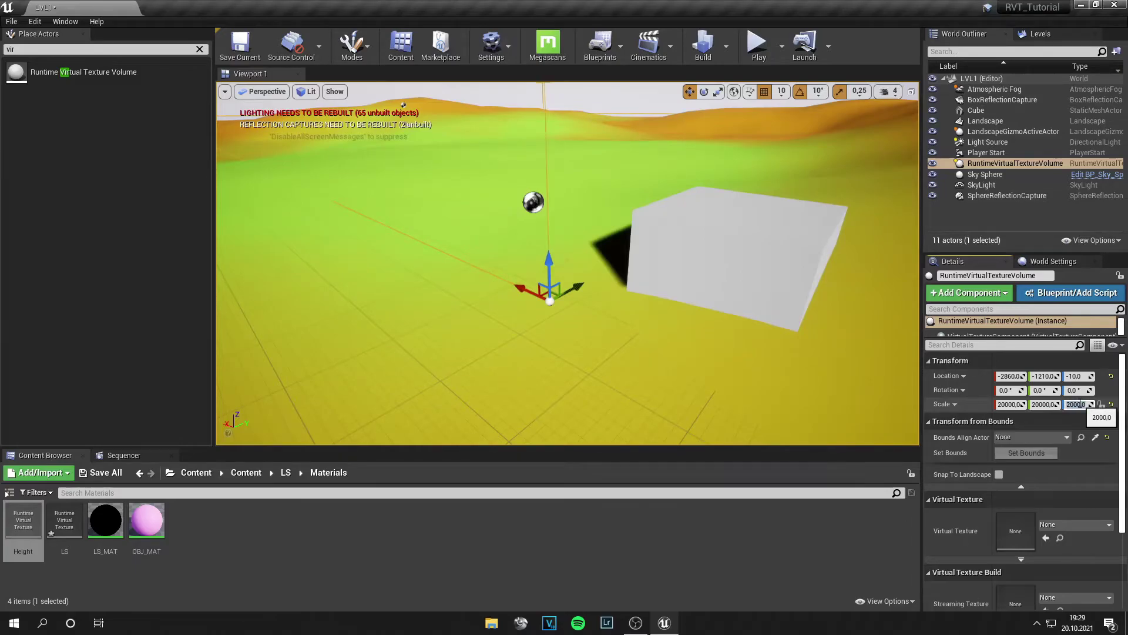
pyautogui.press('Return')
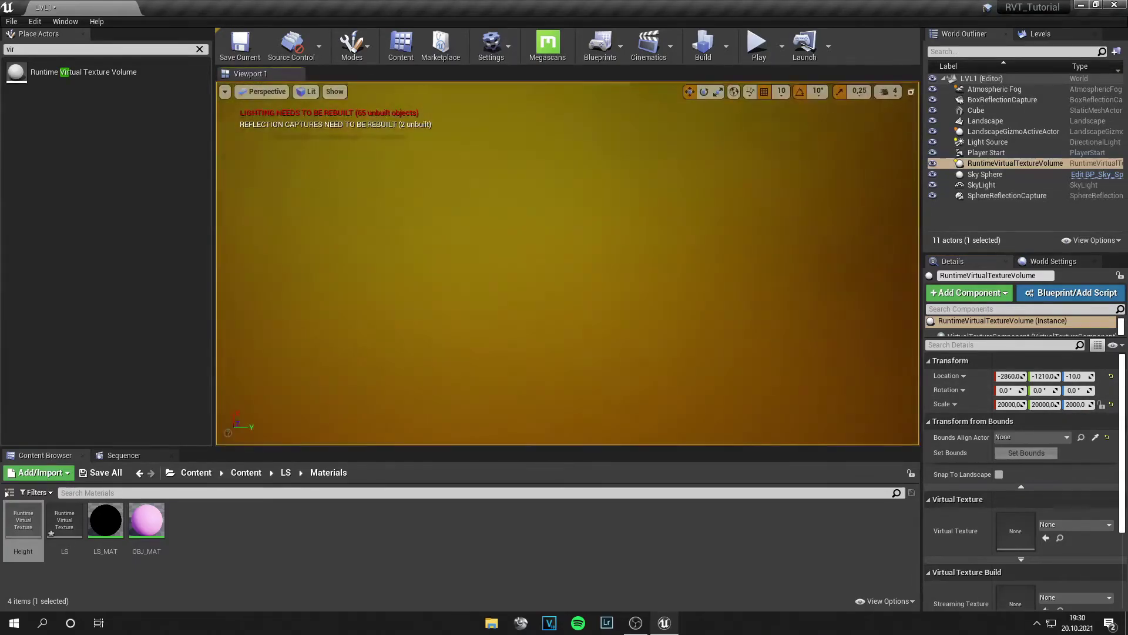
# Move the volume to about -6550, -7090, -1010 to enclose the landscape, and assign Height as its virtual texture.
pyautogui.press('s')
pyautogui.moveTo(512, 190)
pyautogui.mouseDown(button='right')
pyautogui.moveTo(512, 126)
pyautogui.moveTo(512, 190)
pyautogui.mouseUp(button='right')
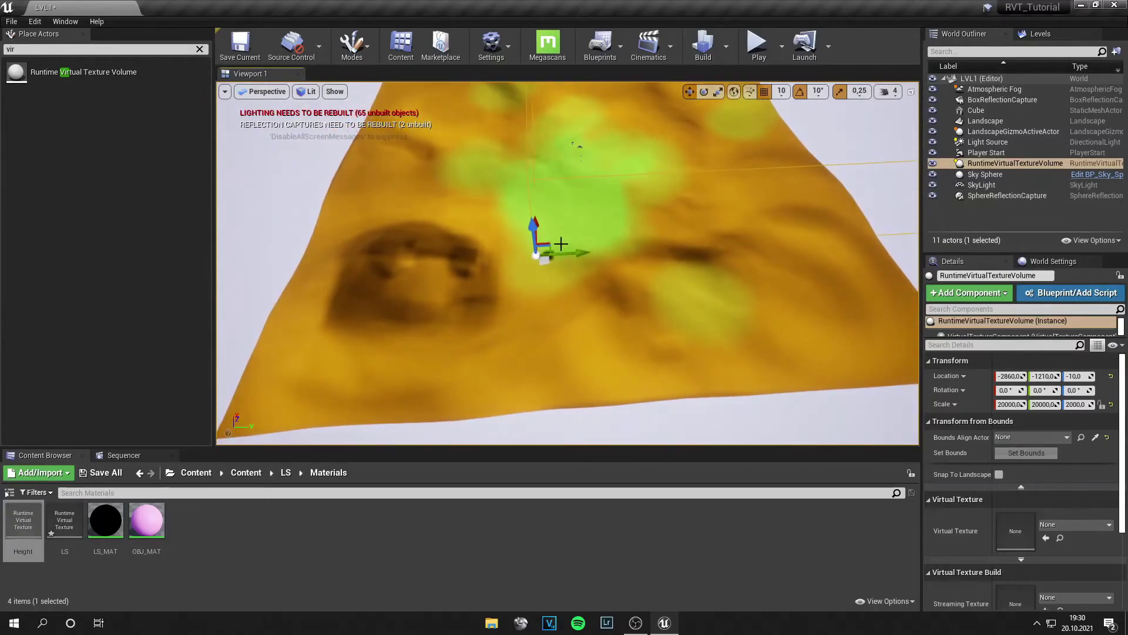
pyautogui.moveTo(551, 243); pyautogui.dragTo(539, 375)
pyautogui.moveTo(539, 376); pyautogui.dragTo(614, 315, button='right')
pyautogui.moveTo(451, 262); pyautogui.dragTo(455, 326)
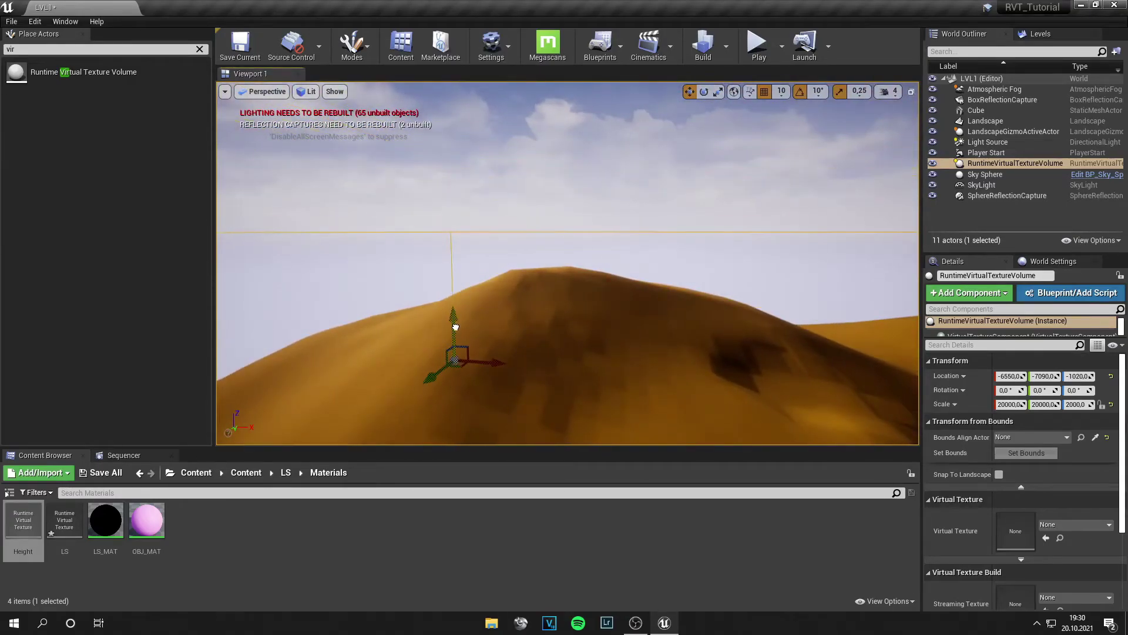
pyautogui.moveTo(588, 319); pyautogui.dragTo(588, 320, button='right')
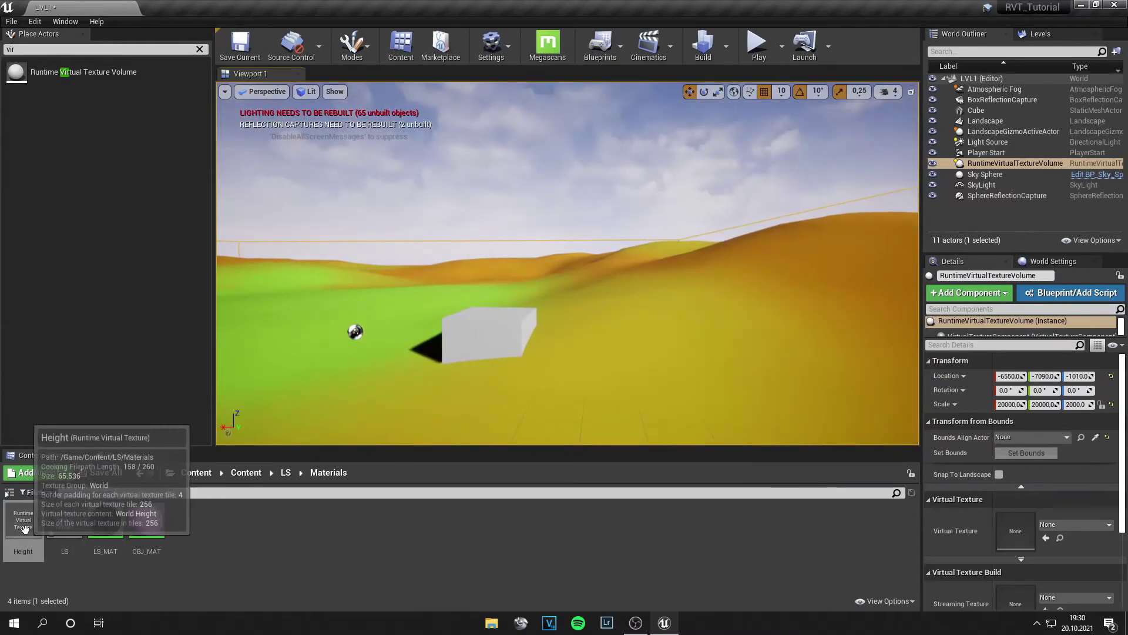
pyautogui.moveTo(23, 522); pyautogui.dragTo(1040, 535)
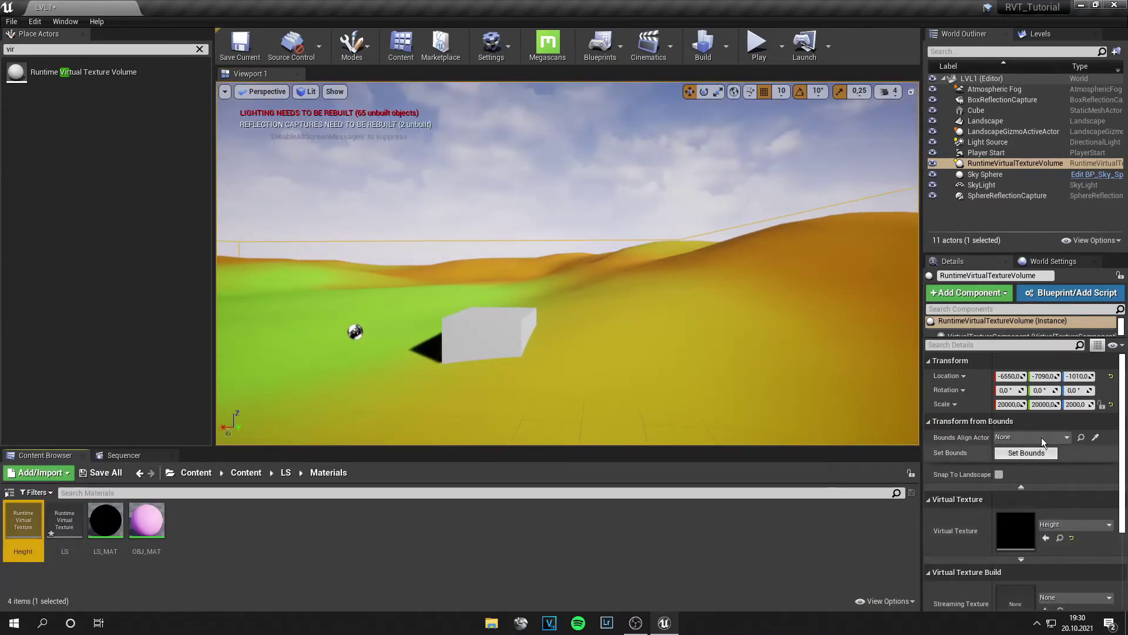
# Duplicate the runtime virtual texture volume and assign LS as the copy's virtual texture.
pyautogui.click(994, 163)
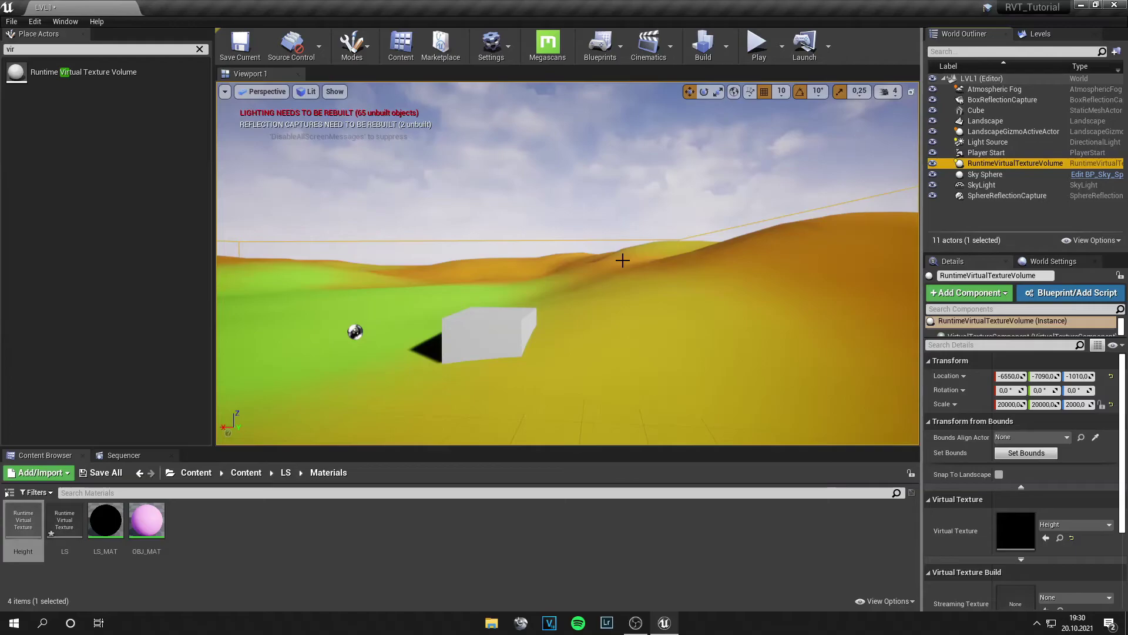
pyautogui.hotkey('ctrl', 'w')
pyautogui.click(65, 524)
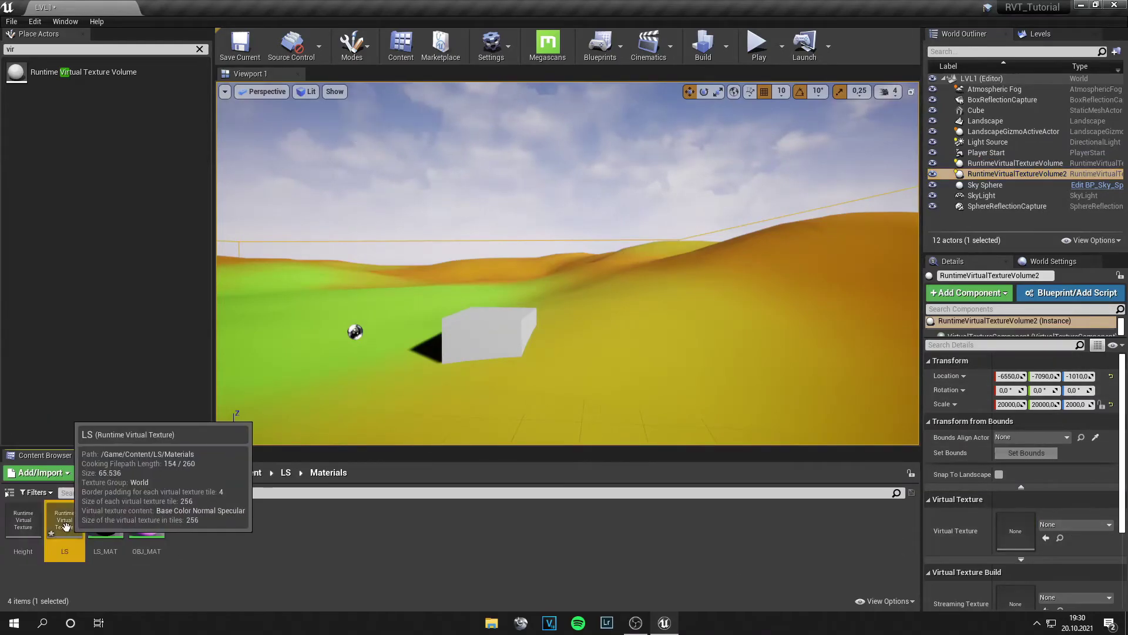
pyautogui.moveTo(64, 525); pyautogui.dragTo(1023, 532)
# Add an element to the landscape's Draw in Virtual Textures array and assign the LS virtual texture to it.
pyautogui.click(675, 383)
pyautogui.scroll(-5, 948, 450)
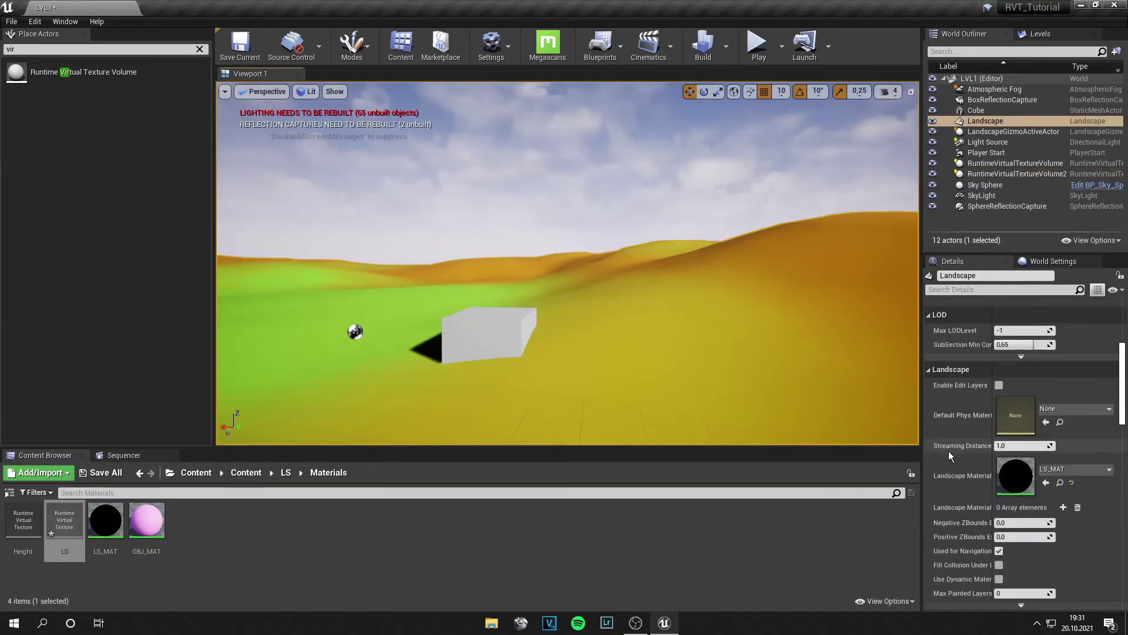
pyautogui.scroll(-6, 949, 451)
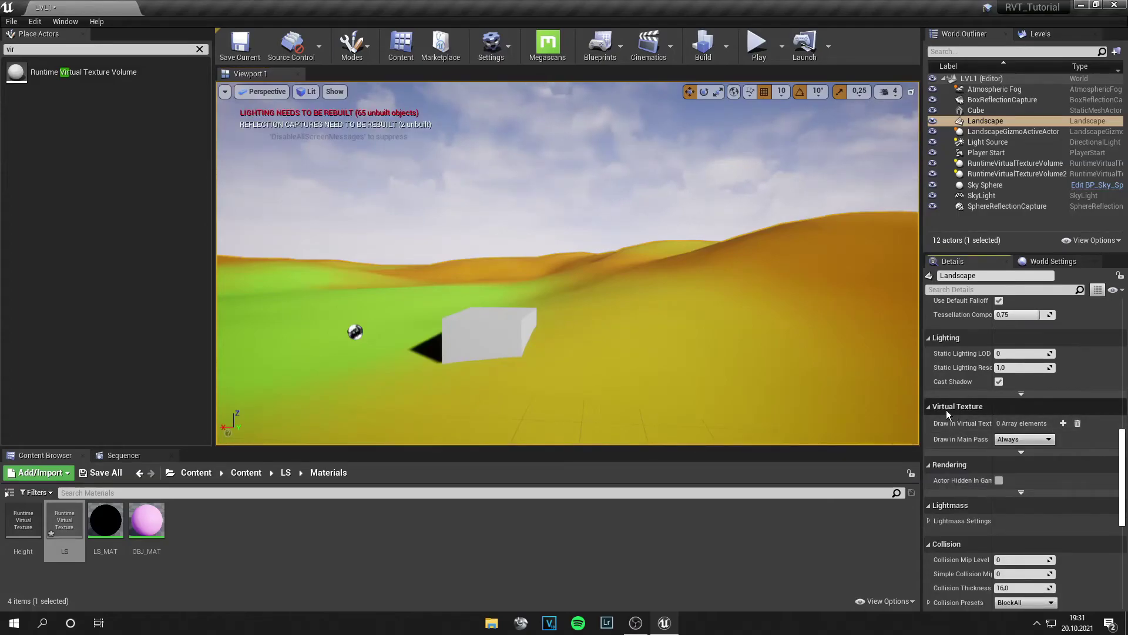
pyautogui.click(1062, 423)
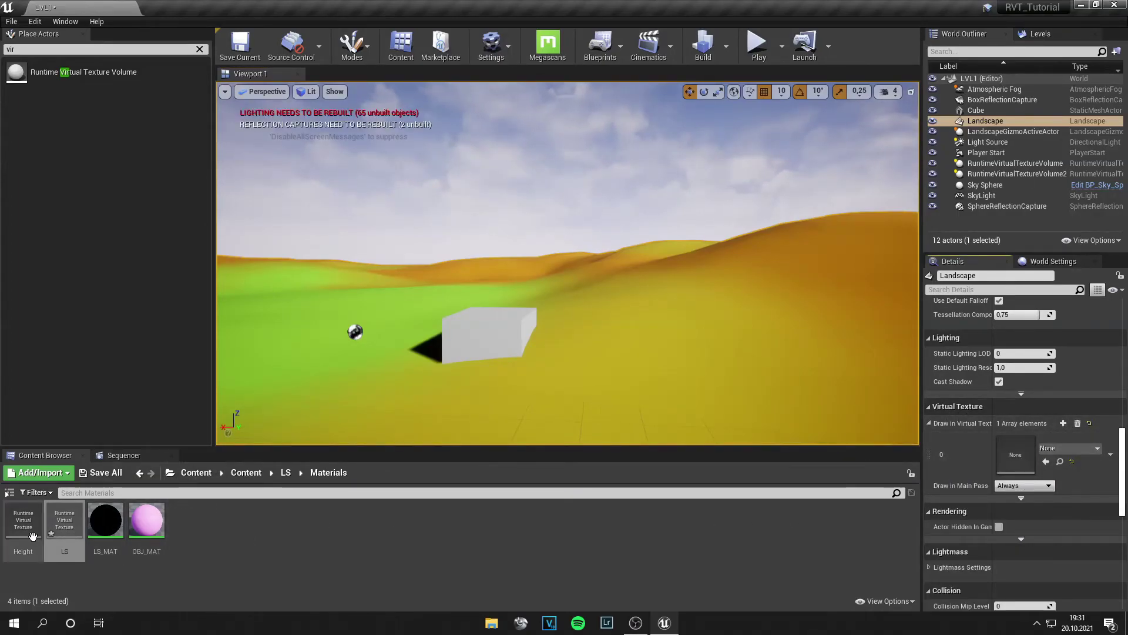
pyautogui.moveTo(64, 520)
pyautogui.mouseDown()
pyautogui.moveTo(361, 556)
pyautogui.moveTo(1016, 455)
pyautogui.mouseUp()
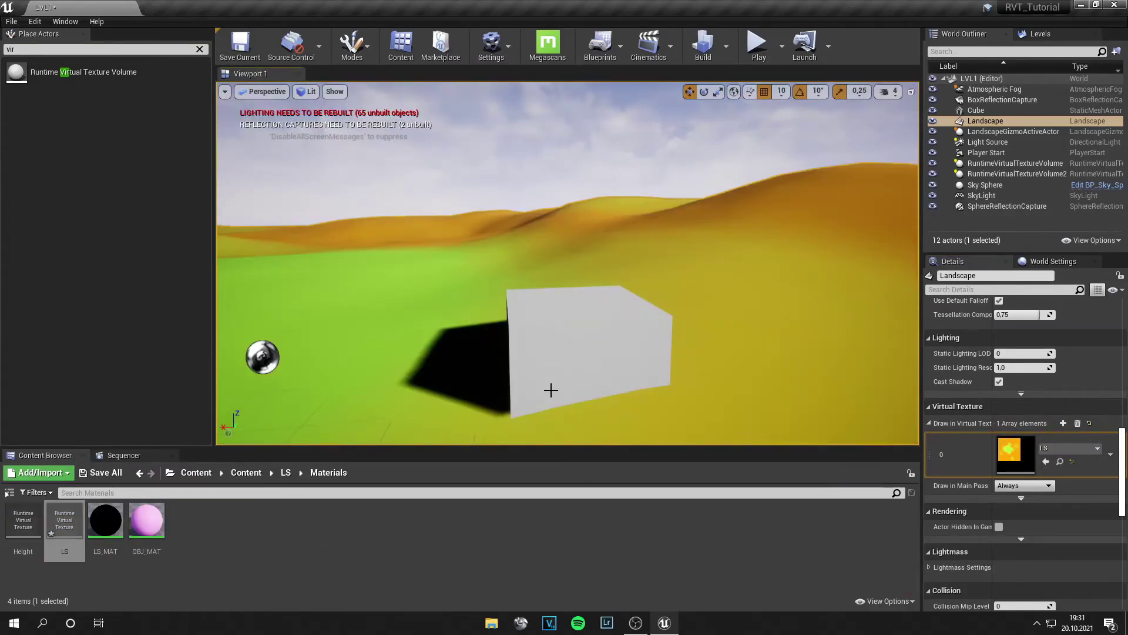
# Create a material instance from OBJ_MAT and apply it to the cube.
pyautogui.rightClick(146, 520)
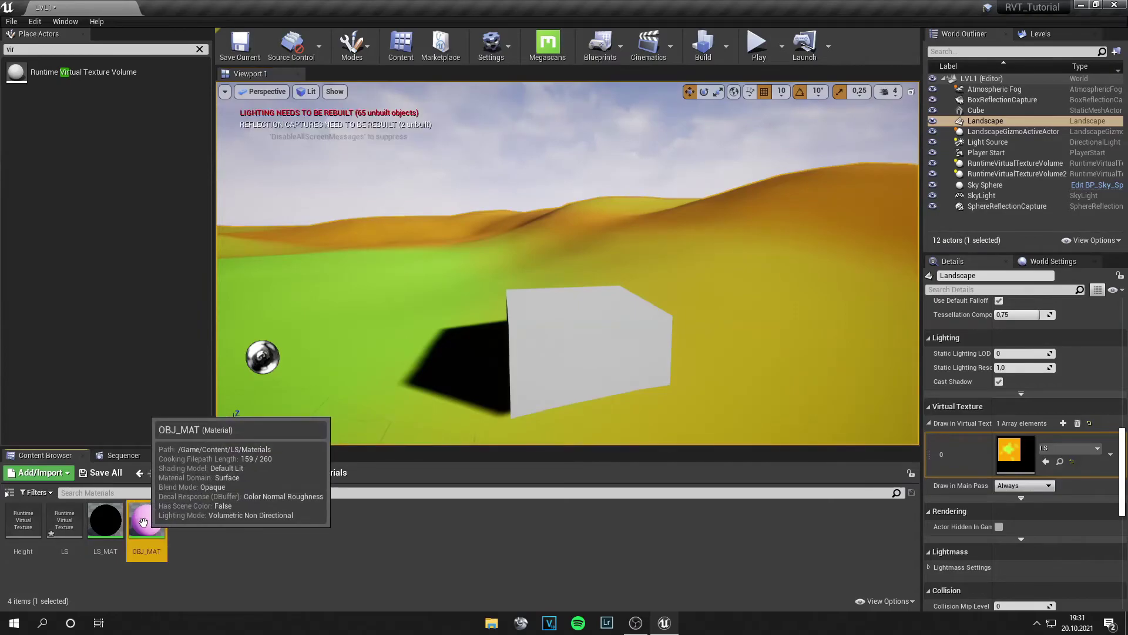
pyautogui.click(203, 245)
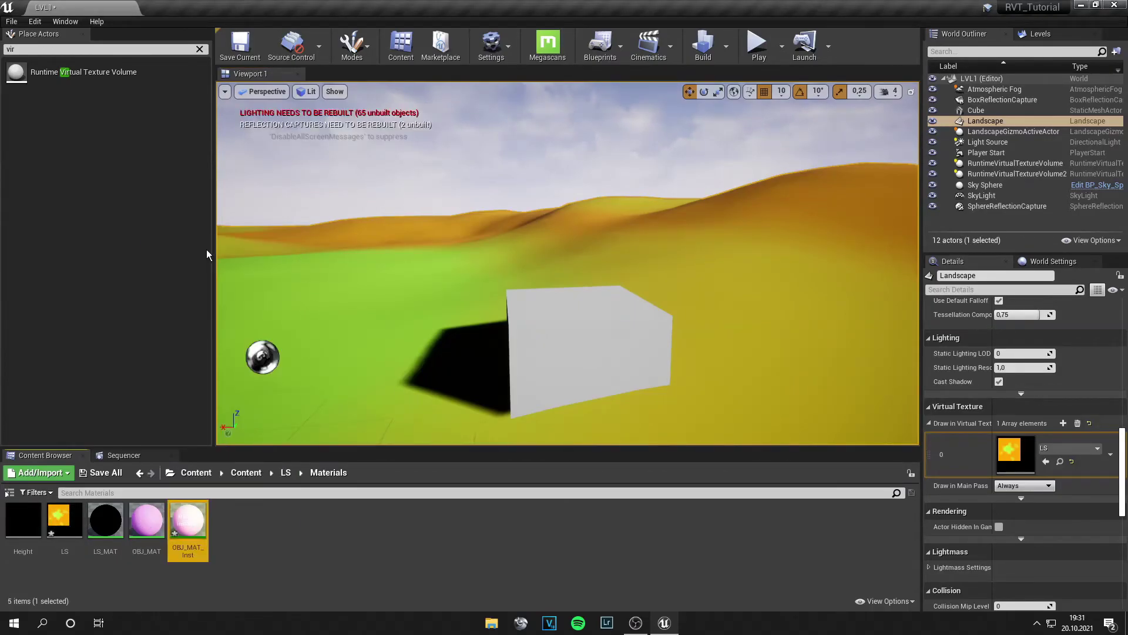
pyautogui.moveTo(195, 527); pyautogui.dragTo(528, 343)
pyautogui.moveTo(529, 343)
pyautogui.mouseDown(button='right')
pyautogui.moveTo(494, 377)
pyautogui.moveTo(552, 382)
pyautogui.moveTo(523, 340)
pyautogui.mouseUp(button='right')
# Enable the Blend and HeightBlending parameter overrides in the cube's material instance.
pyautogui.doubleClick(188, 520)
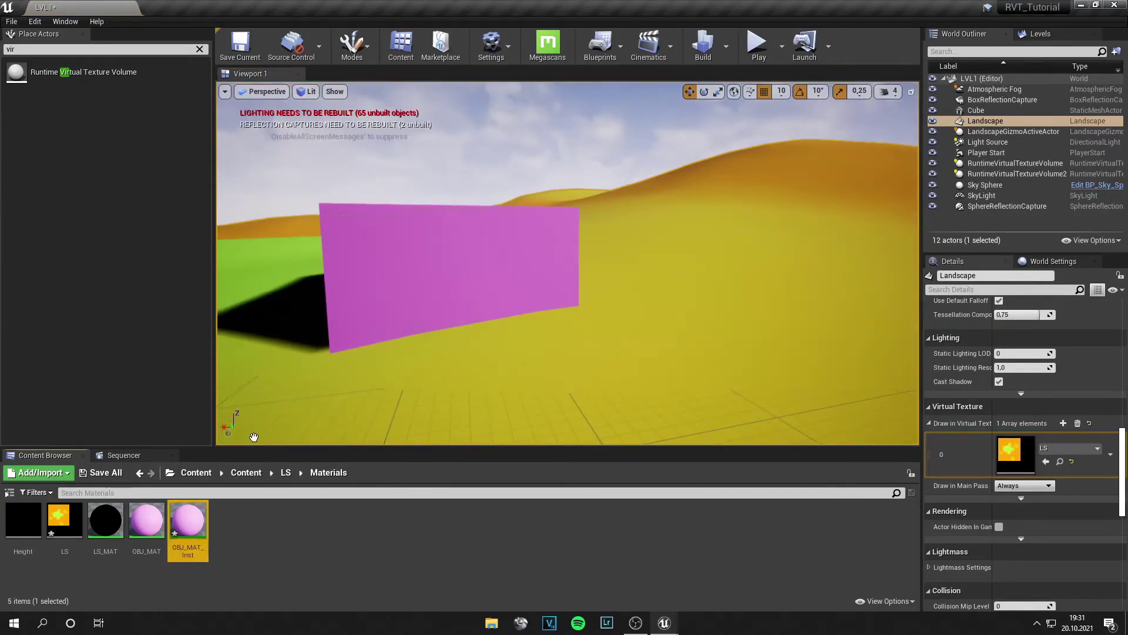
pyautogui.click(180, 136)
pyautogui.click(180, 150)
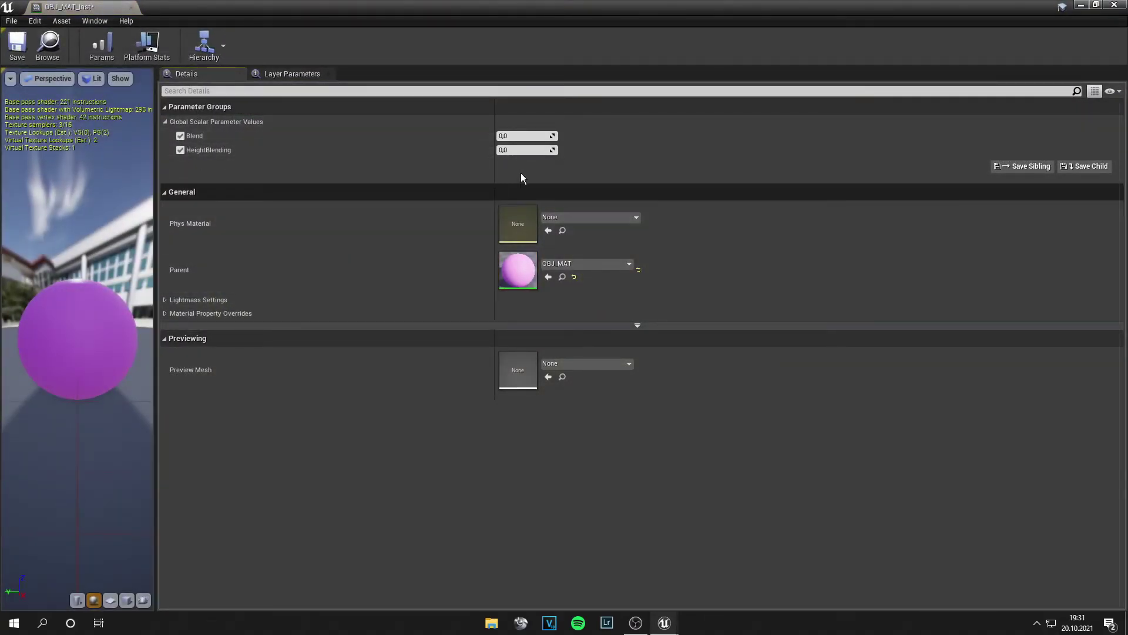
# Float a smaller OBJ_MAT_Inst editor beside the cube and try non-zero Blend and HeightBlending values.
pyautogui.click(1097, 4)
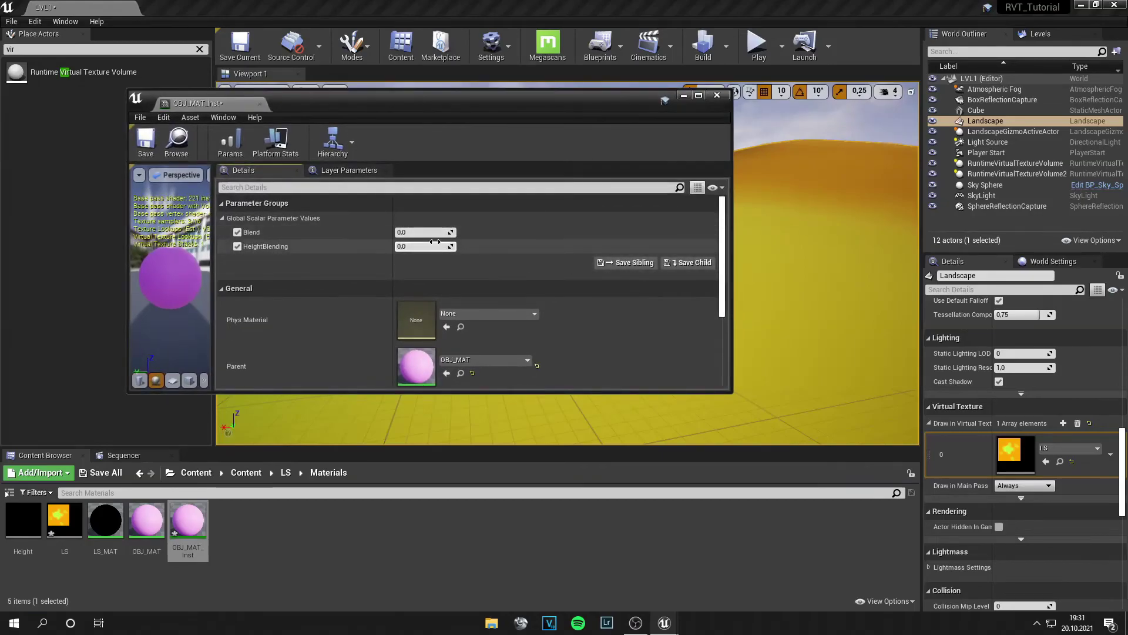
pyautogui.moveTo(399, 246); pyautogui.dragTo(499, 232)
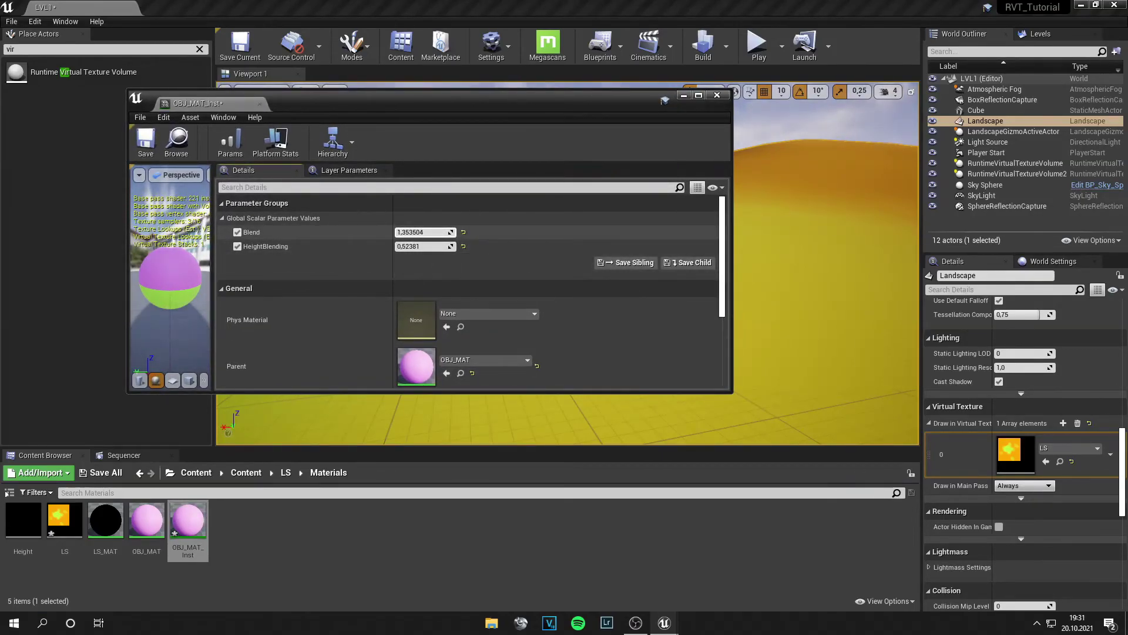
pyautogui.moveTo(799, 250); pyautogui.dragTo(855, 255, button='right')
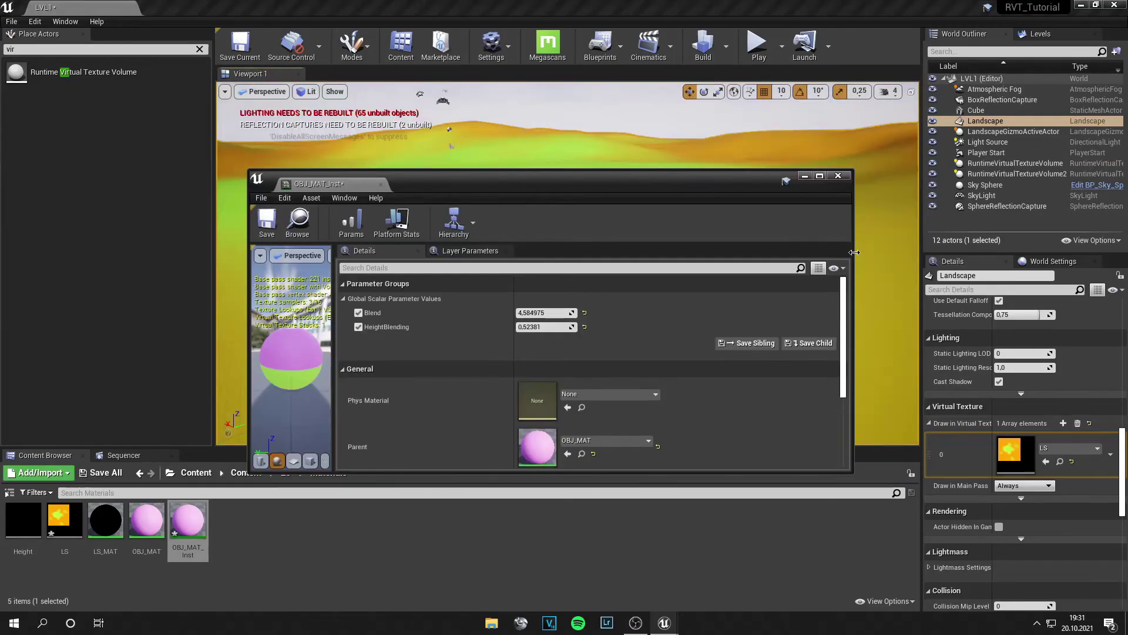
pyautogui.moveTo(855, 252); pyautogui.dragTo(534, 252)
pyautogui.moveTo(424, 178); pyautogui.dragTo(249, 125)
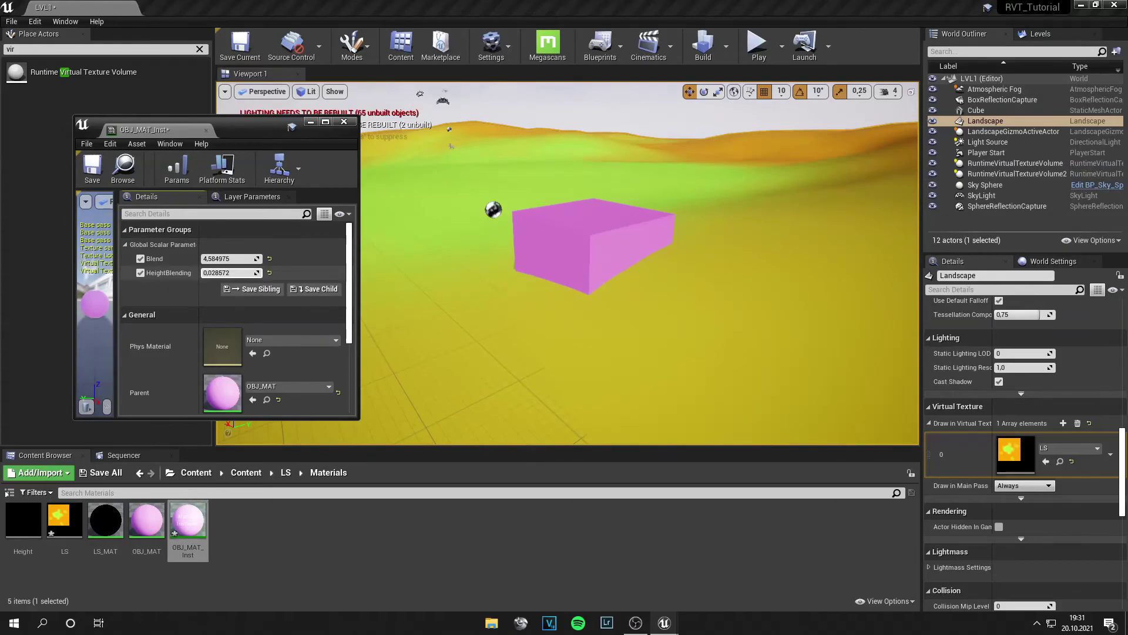
# Set the instance's HeightBlending to about 0.69 and Blend to 40, and close the instance editor.
pyautogui.moveTo(227, 273); pyautogui.dragTo(247, 272)
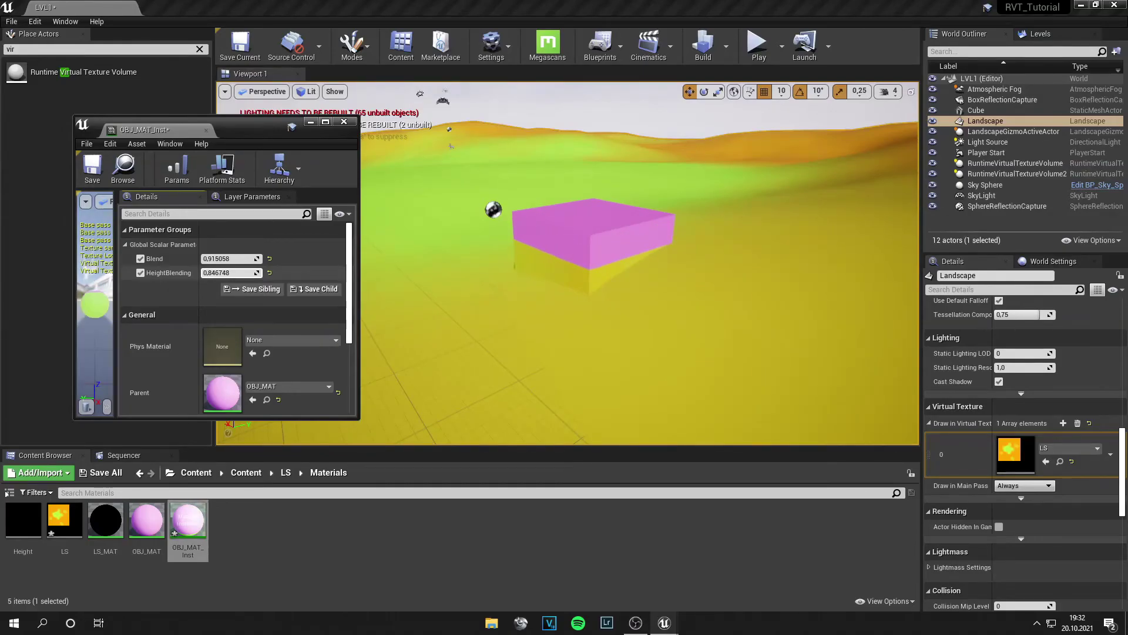
pyautogui.moveTo(228, 272)
pyautogui.mouseDown()
pyautogui.moveTo(246, 272)
pyautogui.moveTo(235, 258)
pyautogui.moveTo(270, 259)
pyautogui.moveTo(227, 259)
pyautogui.mouseUp()
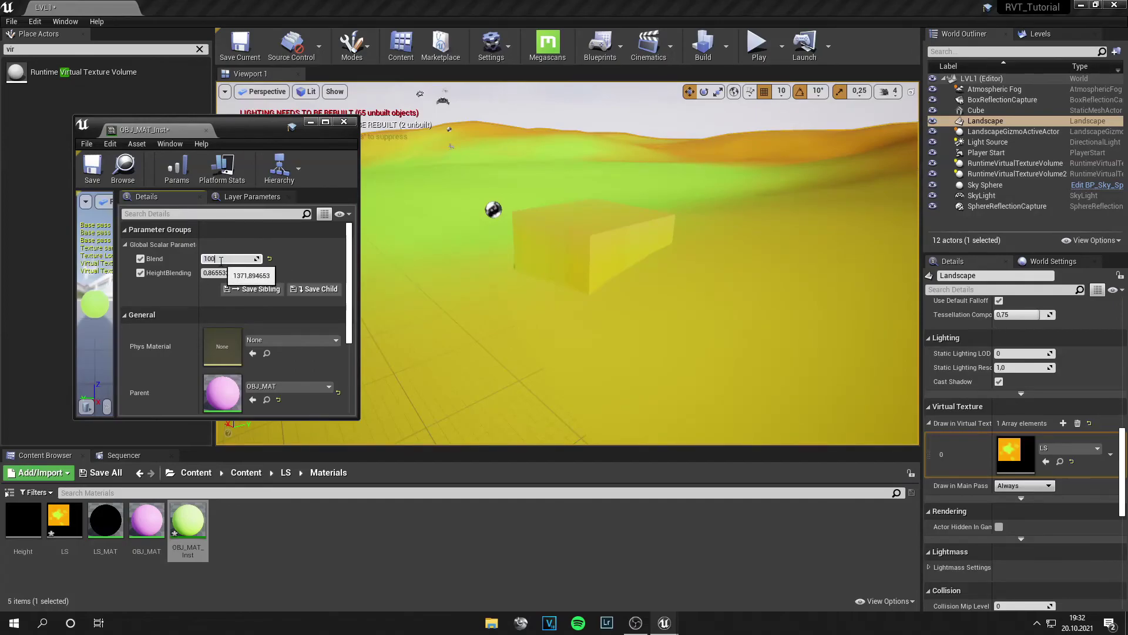
pyautogui.moveTo(629, 310); pyautogui.dragTo(652, 302, button='right')
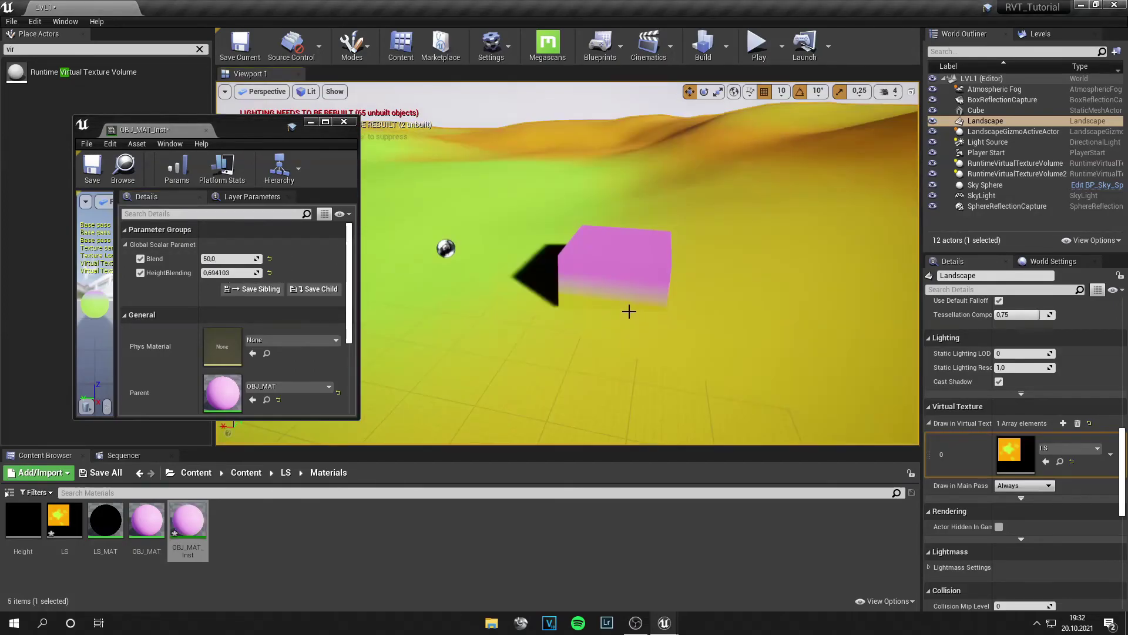
pyautogui.click(239, 256)
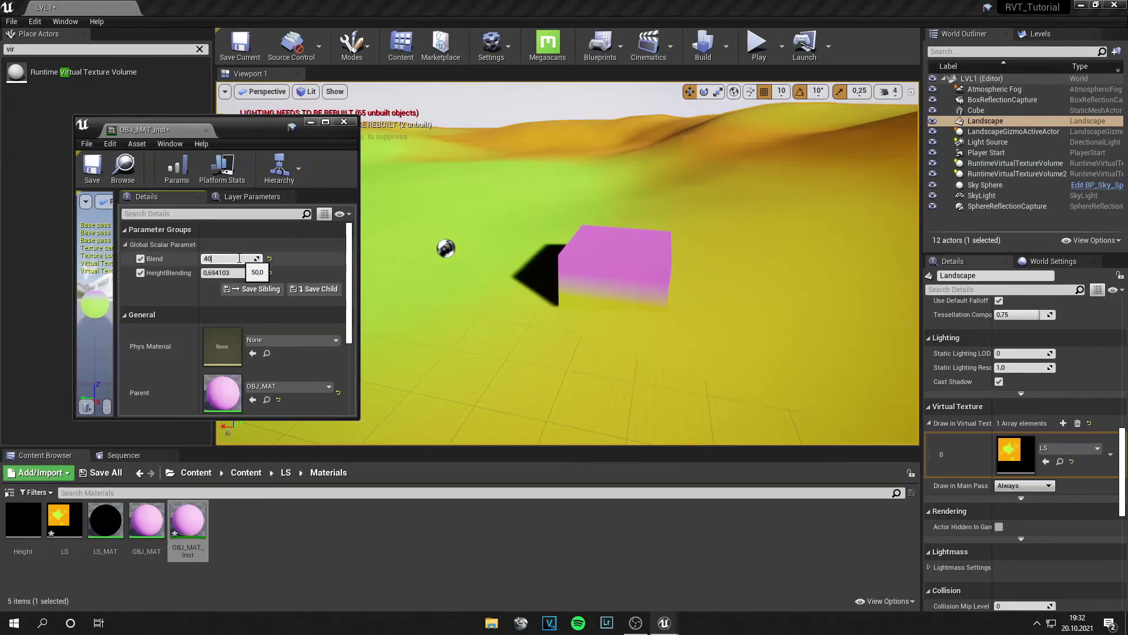
pyautogui.moveTo(690, 361); pyautogui.dragTo(687, 283, button='right')
pyautogui.click(344, 122)
# Move the cube to another spot on the landscape to test the blend, and deselect it.
pyautogui.click(530, 246)
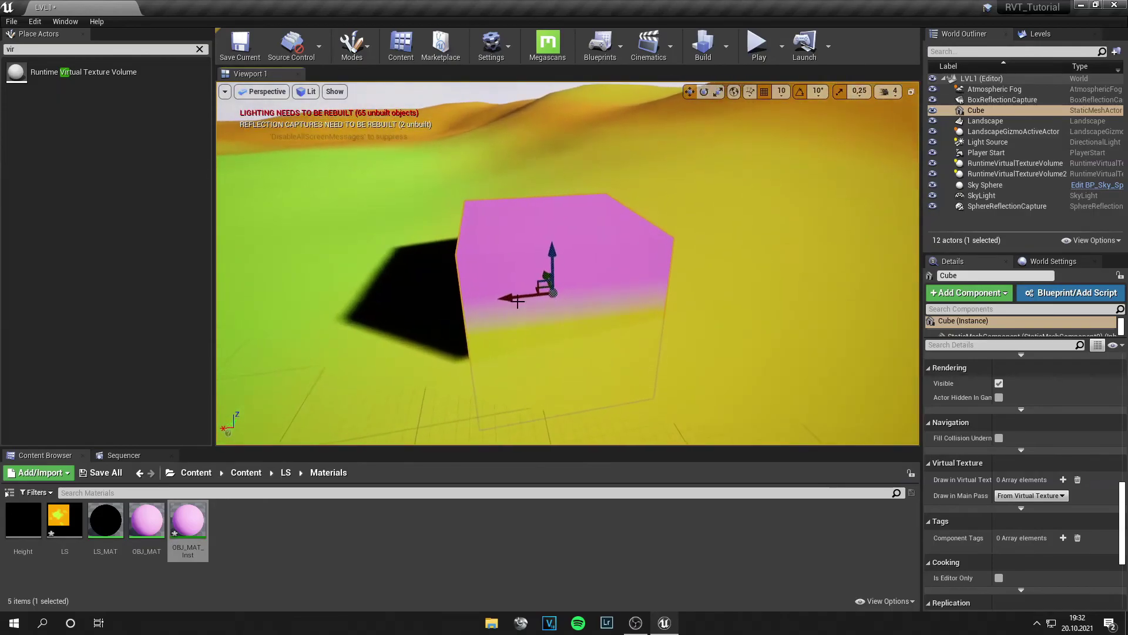
pyautogui.moveTo(525, 293); pyautogui.dragTo(499, 301)
pyautogui.moveTo(557, 295)
pyautogui.mouseDown(button='right')
pyautogui.moveTo(505, 294)
pyautogui.moveTo(558, 295)
pyautogui.mouseUp(button='right')
pyautogui.moveTo(521, 273); pyautogui.dragTo(498, 329)
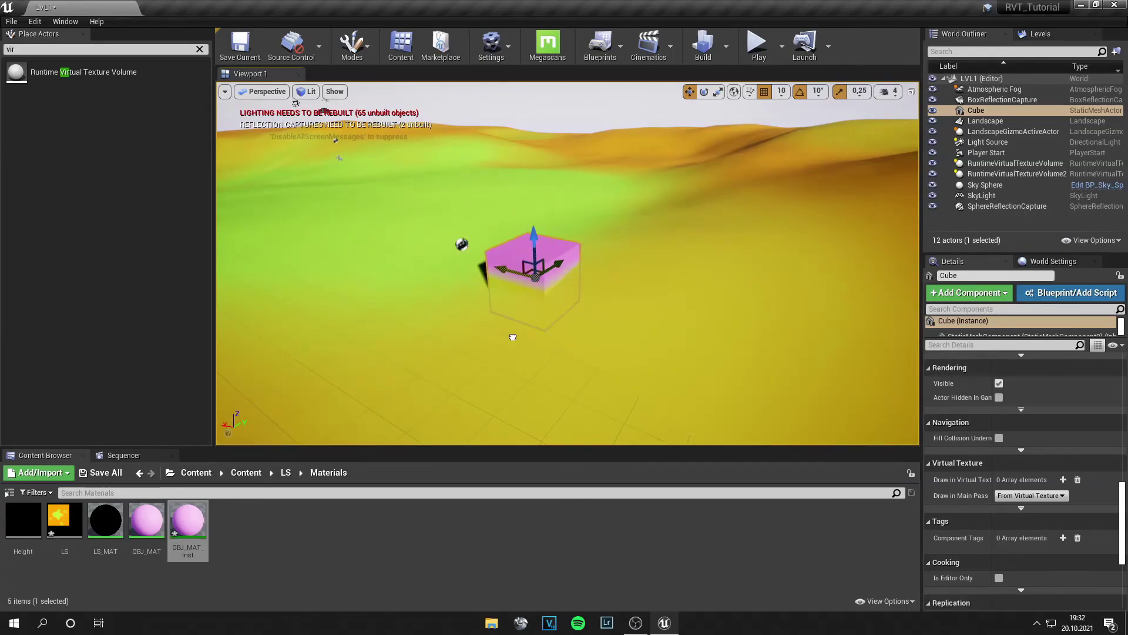
pyautogui.moveTo(454, 174)
pyautogui.mouseDown(button='right')
pyautogui.moveTo(493, 174)
pyautogui.moveTo(453, 174)
pyautogui.mouseUp(button='right')
pyautogui.click(453, 174)
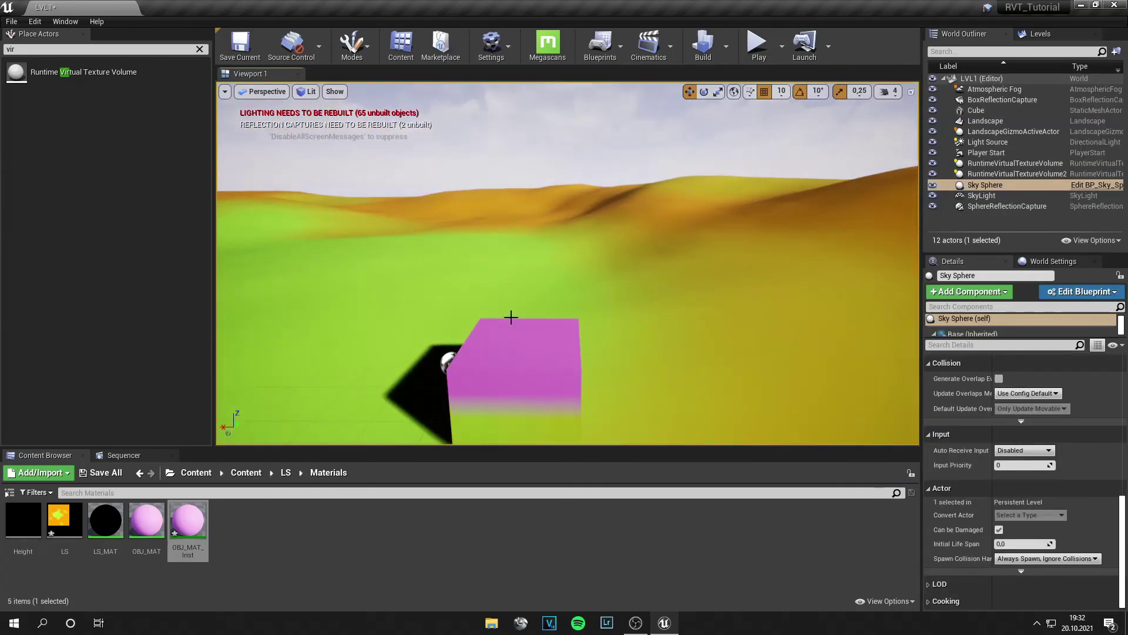
# Lower the cube slightly into the landscape and inspect the blend with the cube deselected.
pyautogui.moveTo(511, 317); pyautogui.dragTo(470, 376, button='right')
pyautogui.press('w')
pyautogui.moveTo(641, 276); pyautogui.dragTo(623, 194, button='right')
pyautogui.click(668, 290)
pyautogui.moveTo(612, 233)
pyautogui.mouseDown(button='right')
pyautogui.moveTo(612, 329)
pyautogui.moveTo(612, 235)
pyautogui.moveTo(588, 247)
pyautogui.moveTo(612, 233)
pyautogui.mouseUp(button='right')
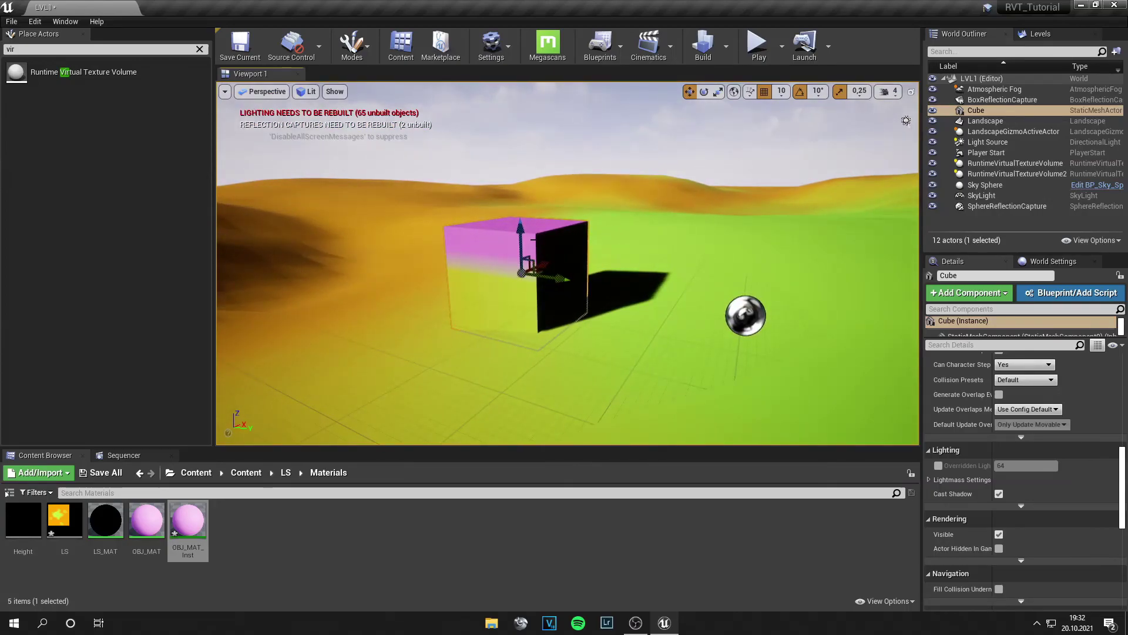
pyautogui.moveTo(520, 235)
pyautogui.mouseDown()
pyautogui.moveTo(517, 308)
pyautogui.moveTo(518, 247)
pyautogui.mouseUp()
pyautogui.click(460, 109)
pyautogui.moveTo(525, 159); pyautogui.dragTo(581, 217, button='right')
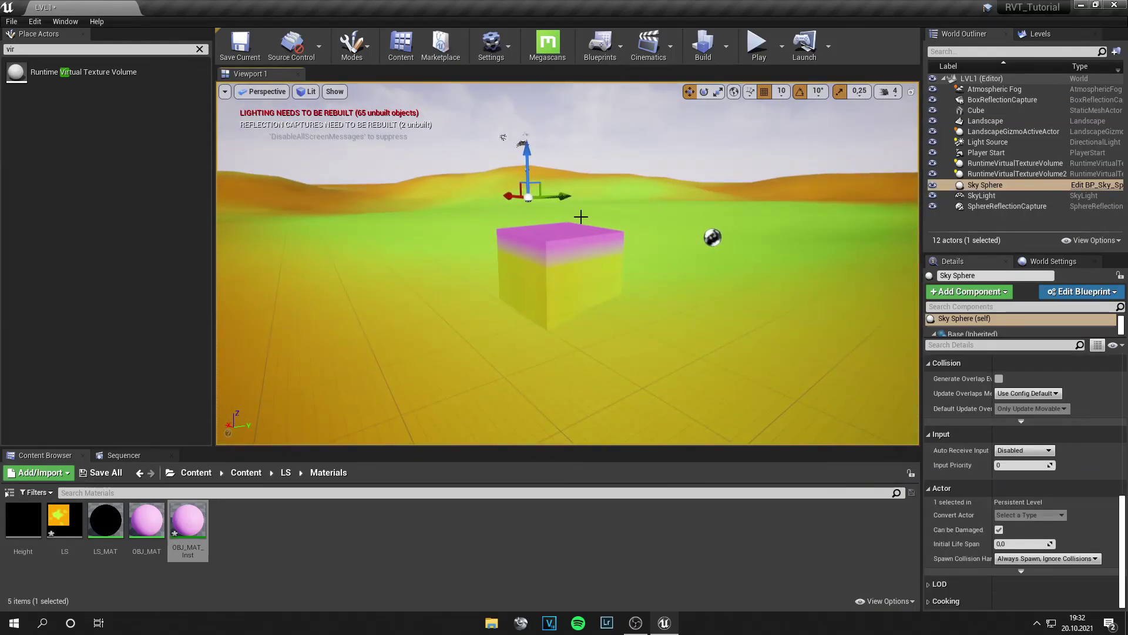